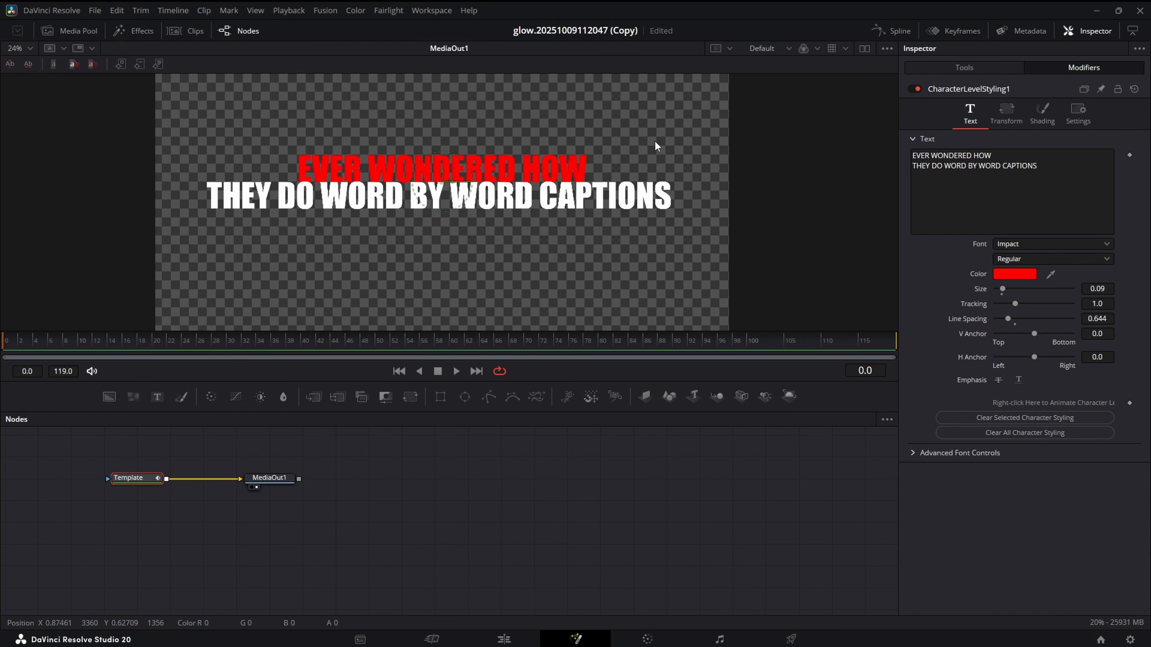
Select the EVER WONDERED HOW line in the viewer and set its character-level Y offset to -0.006.
left_click_drag(624, 145, 288, 165)
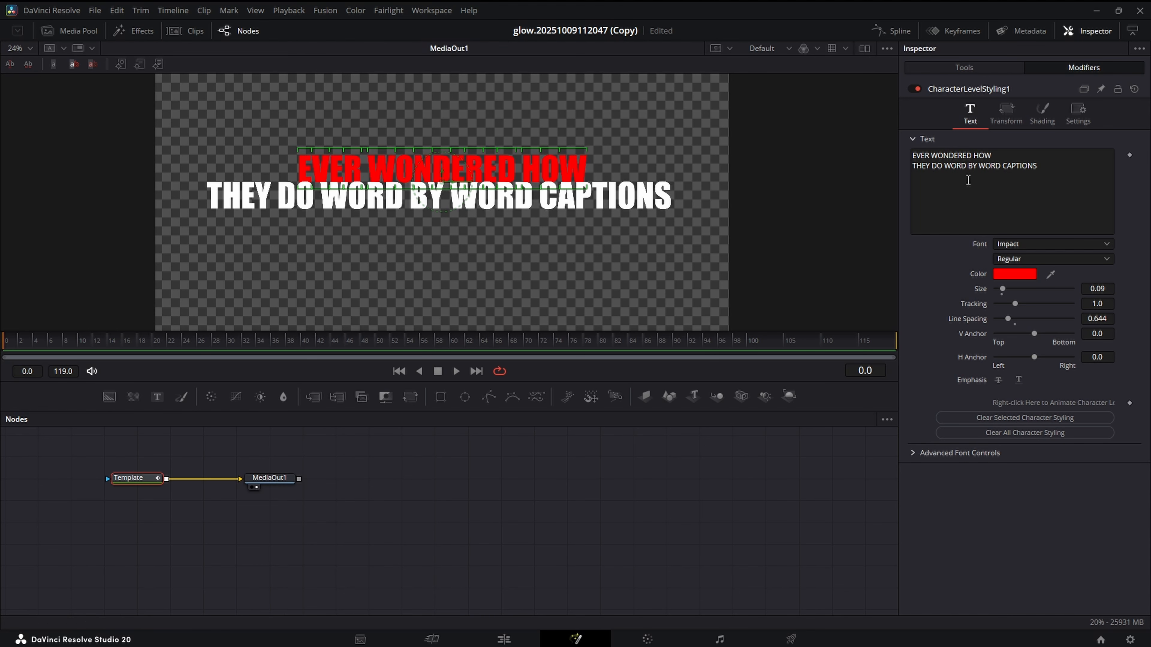
left_click(1006, 116)
left_click_drag(1098, 184, 1091, 184)
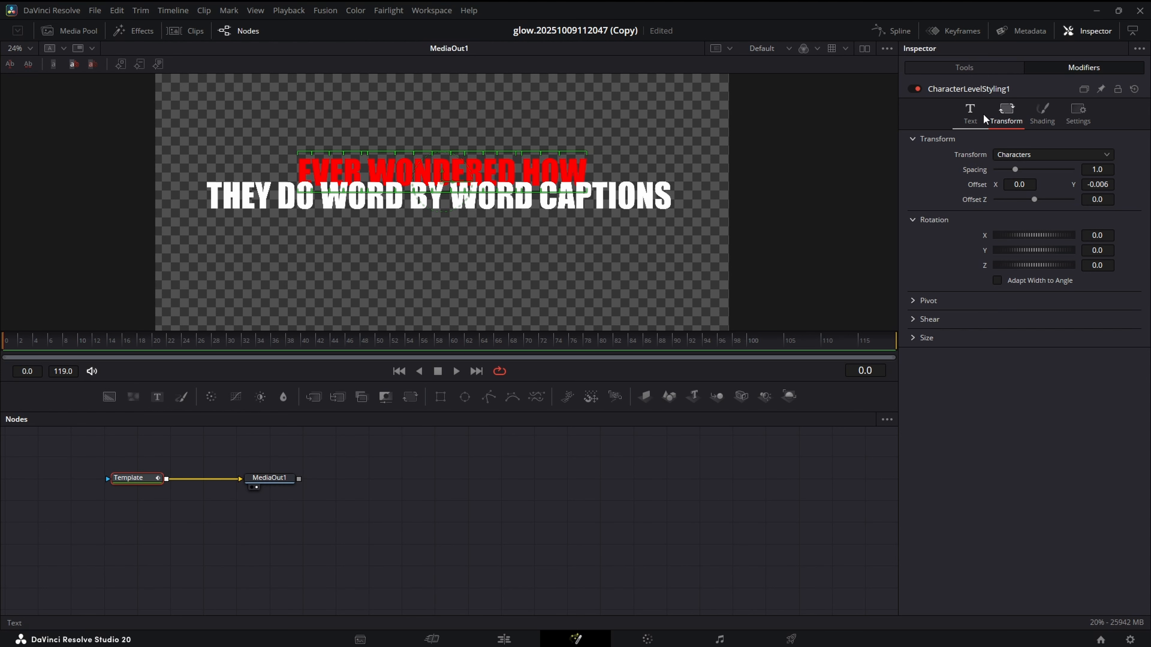
Set the selected EVER WONDERED HOW line's size to 0.115 and its shading priority to 9.25.
left_click(972, 116)
left_click_drag(1094, 293, 1102, 293)
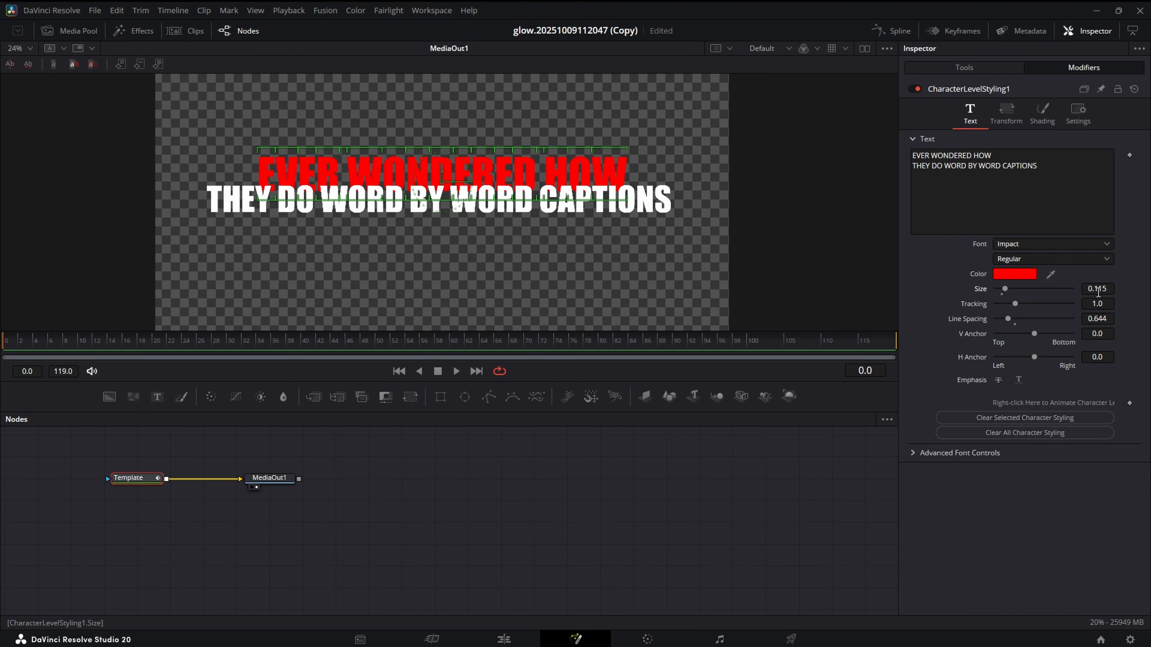
left_click(1033, 118)
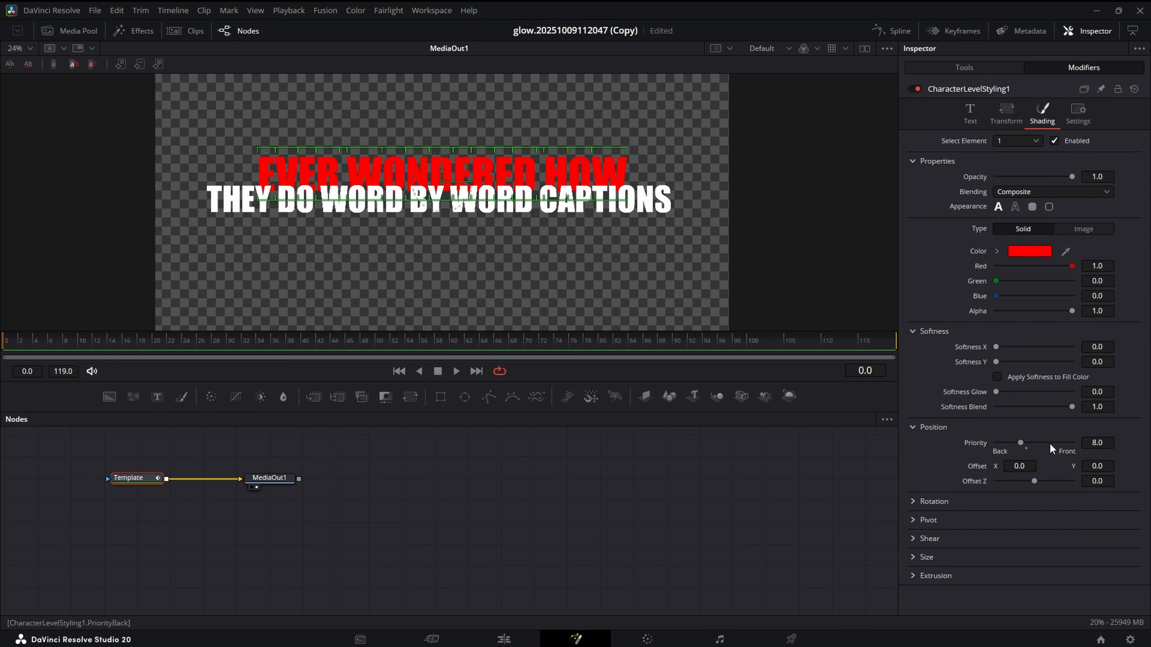
left_click_drag(1025, 448, 1028, 449)
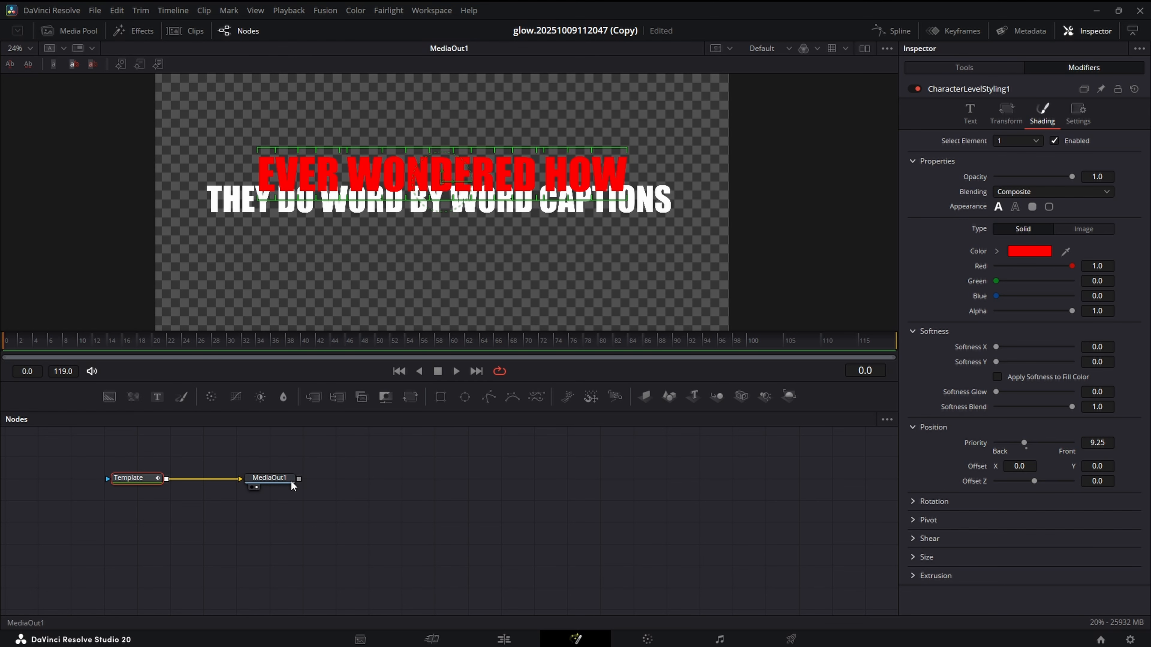
Reselect the Template node and set the red line's character-level Y offset to 0.002.
left_click(272, 478)
left_click(132, 477)
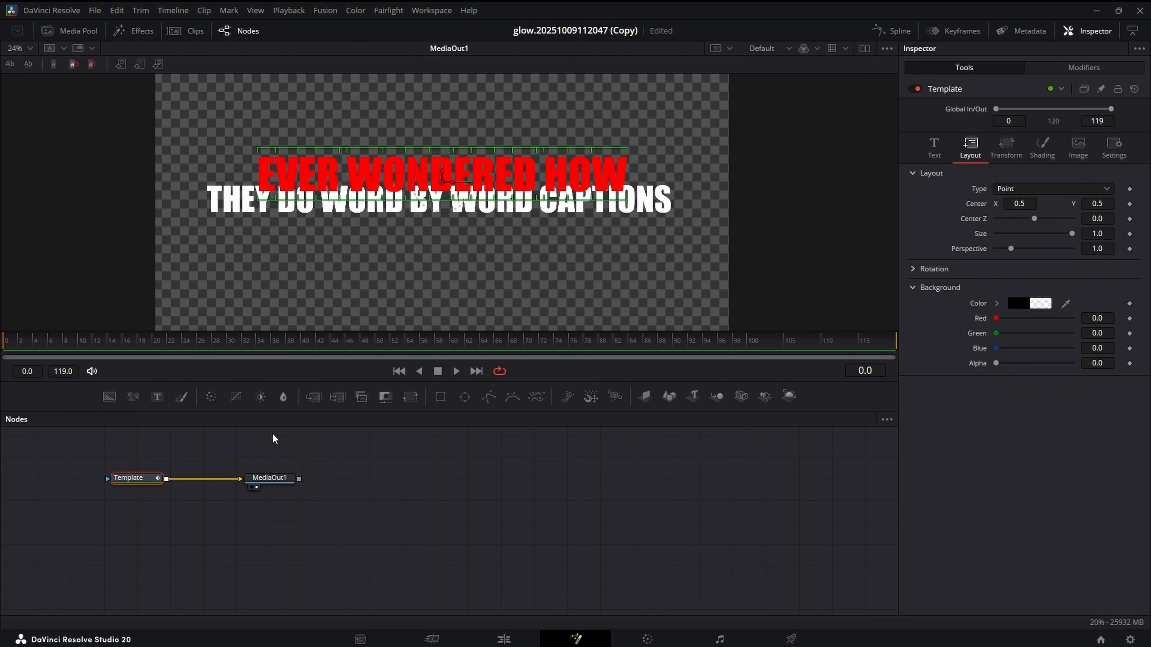
left_click(1068, 66)
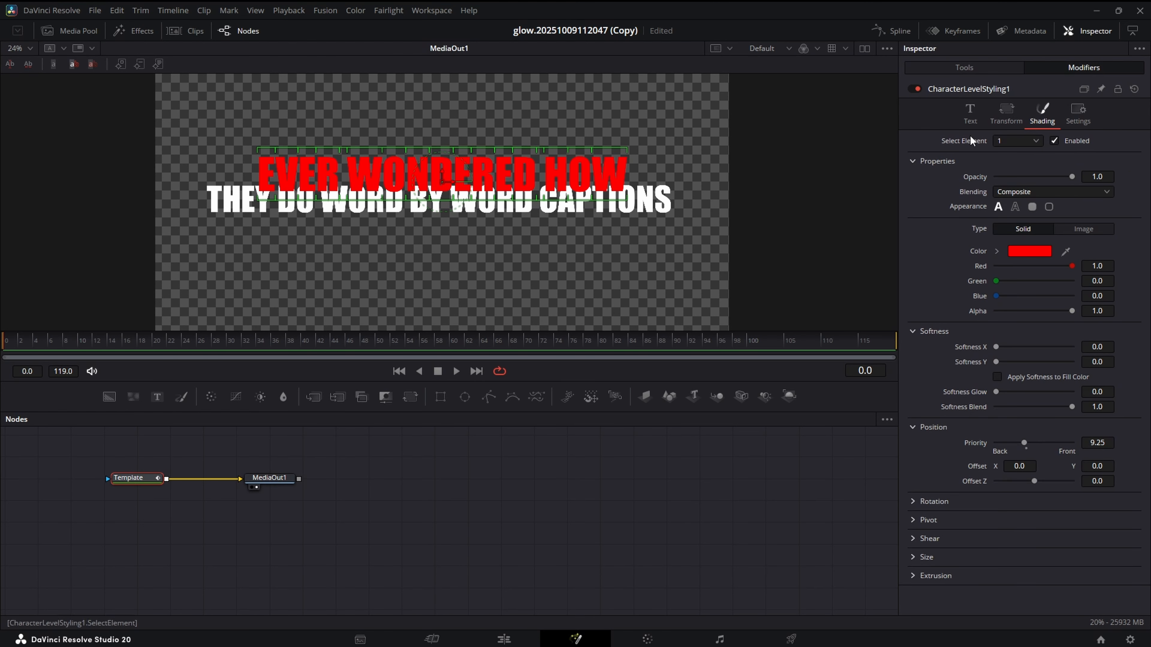
left_click(973, 112)
left_click(1006, 112)
left_click_drag(1097, 184, 1112, 184)
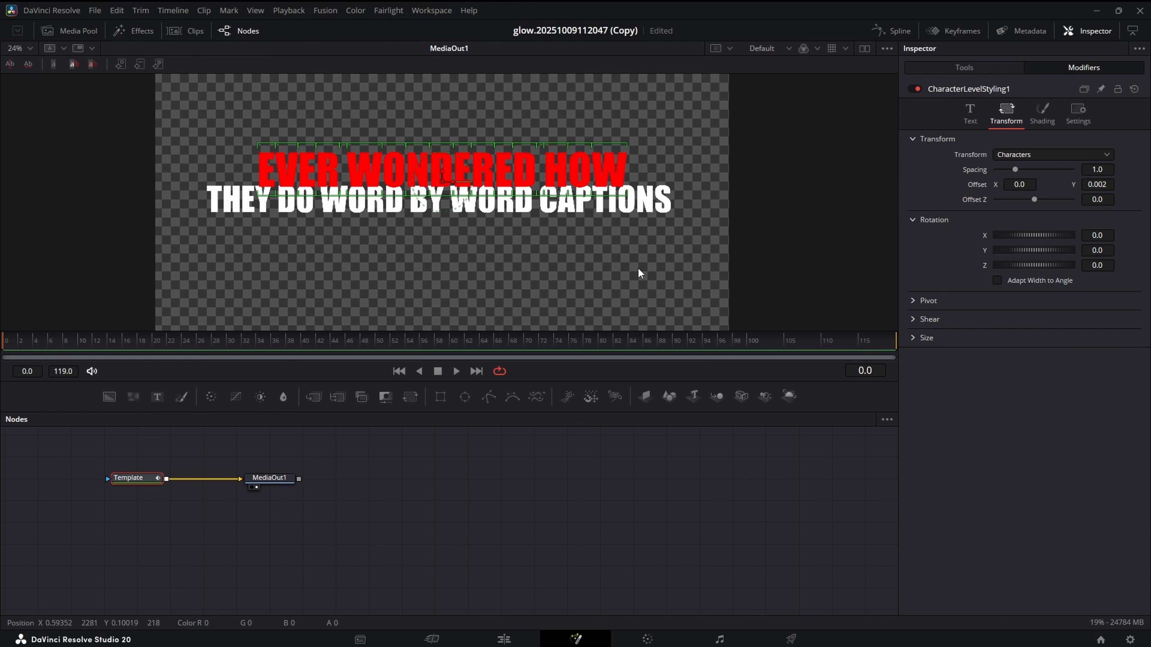
Add a Follower modifier to the caption text and set its transform to work on Words.
left_click(965, 113)
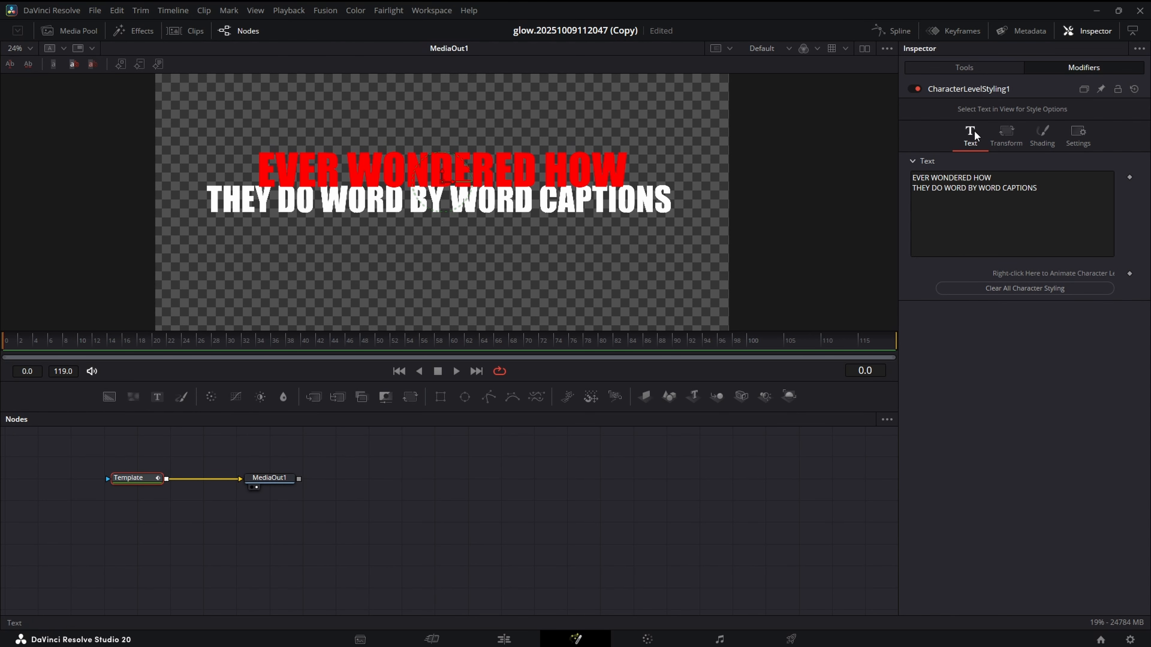
right_click(961, 213)
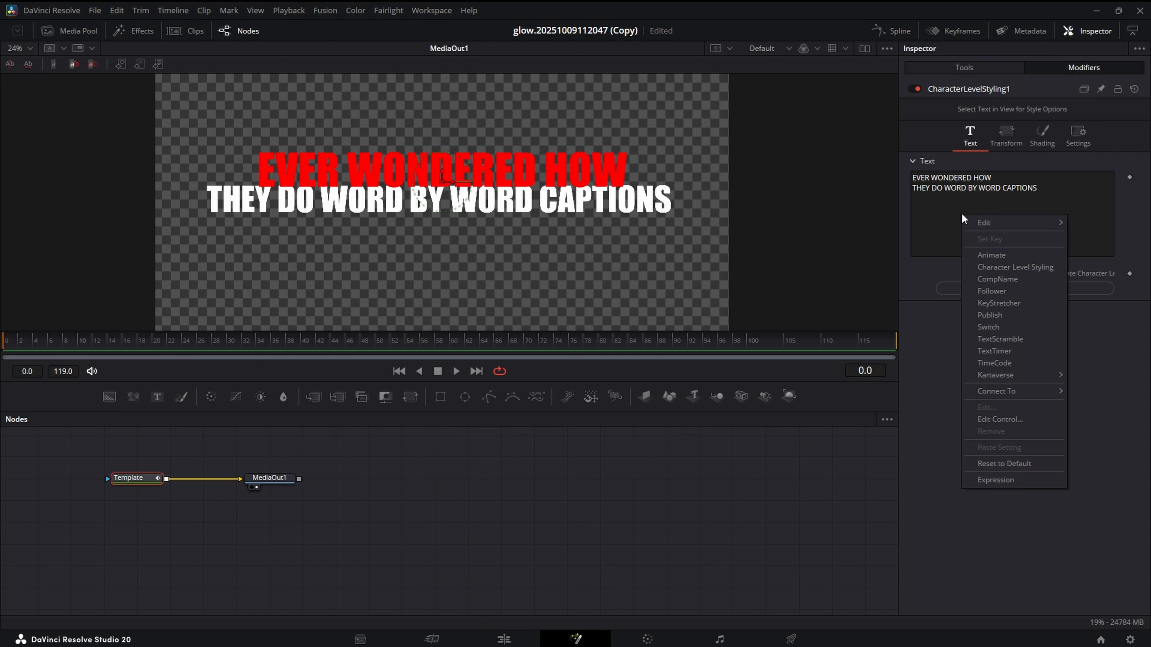
left_click(1006, 291)
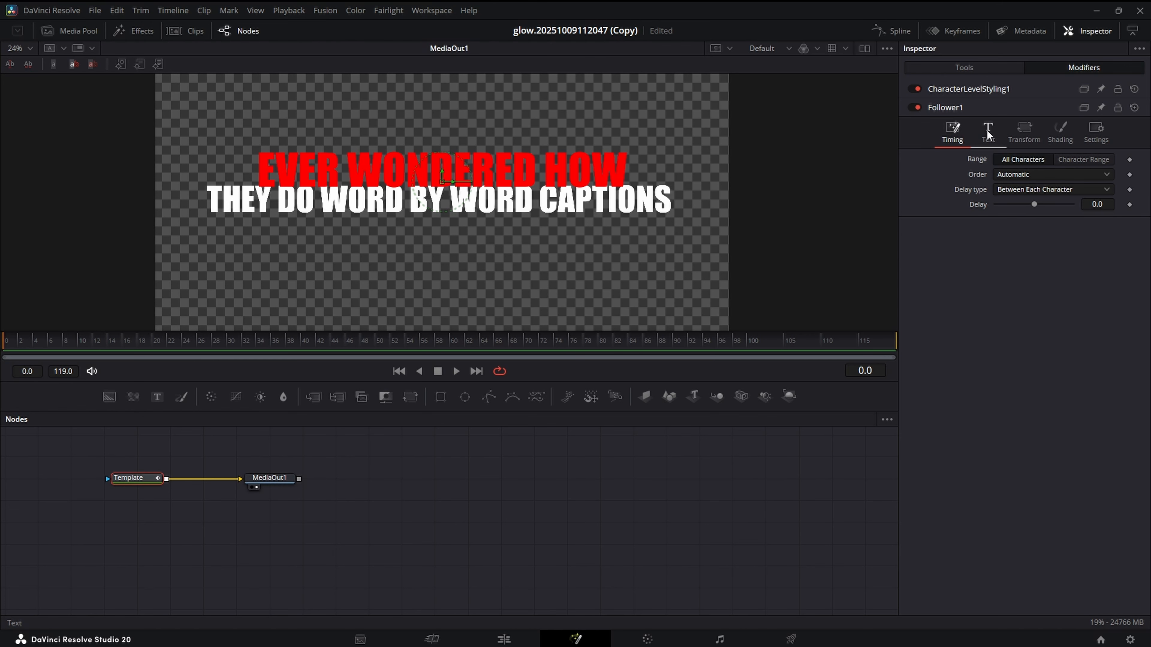
left_click(1024, 131)
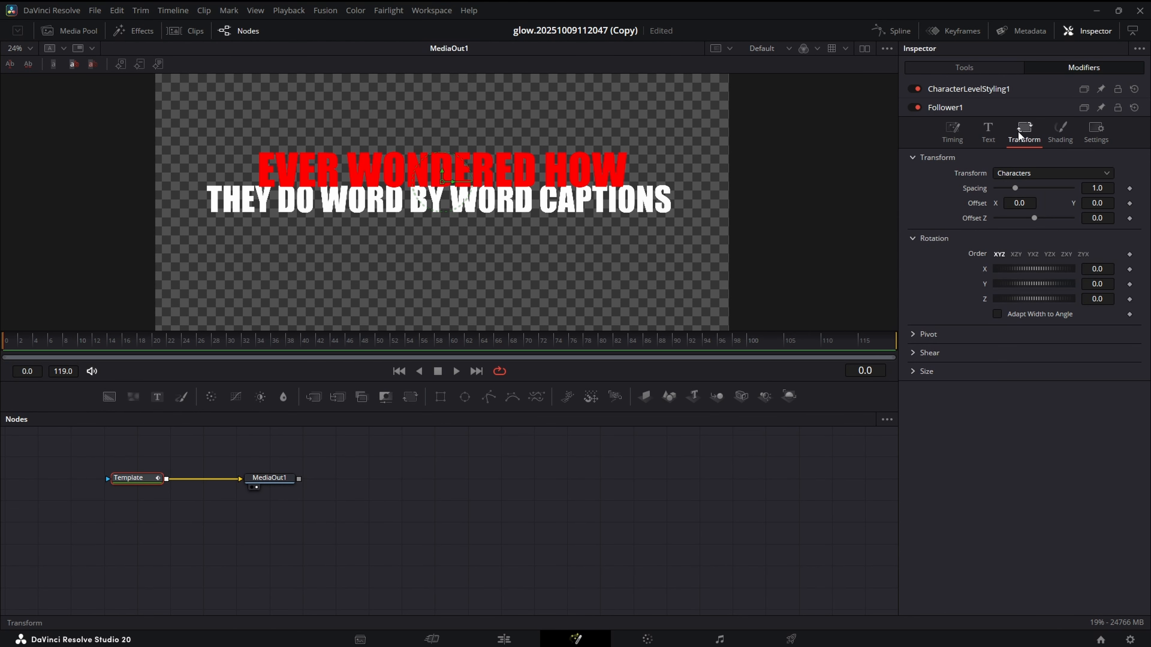
left_click(1024, 174)
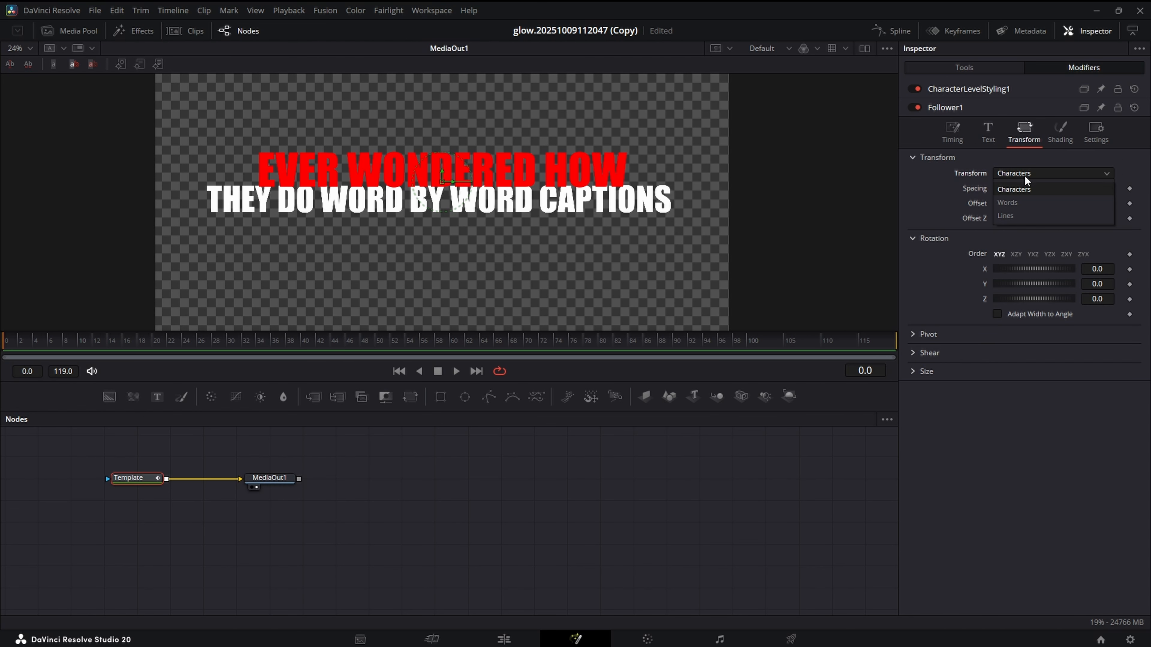
left_click(1027, 202)
Keyframe the Follower's word size X and Y at frame 0.
left_click(912, 371)
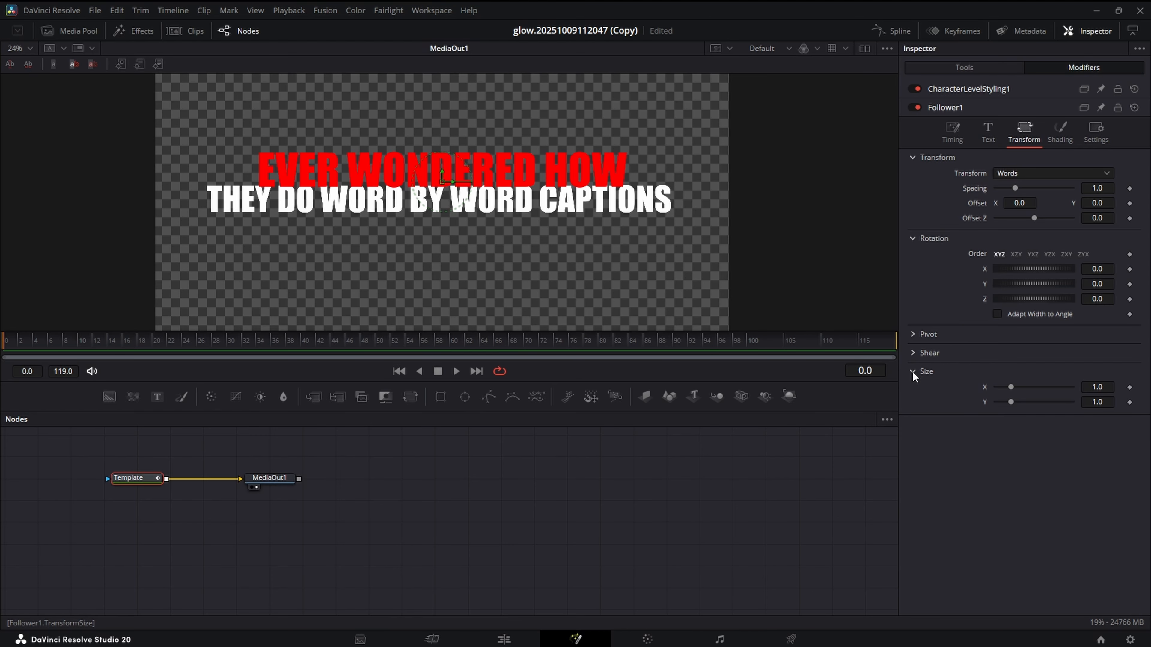
left_click(1130, 388)
left_click(1130, 403)
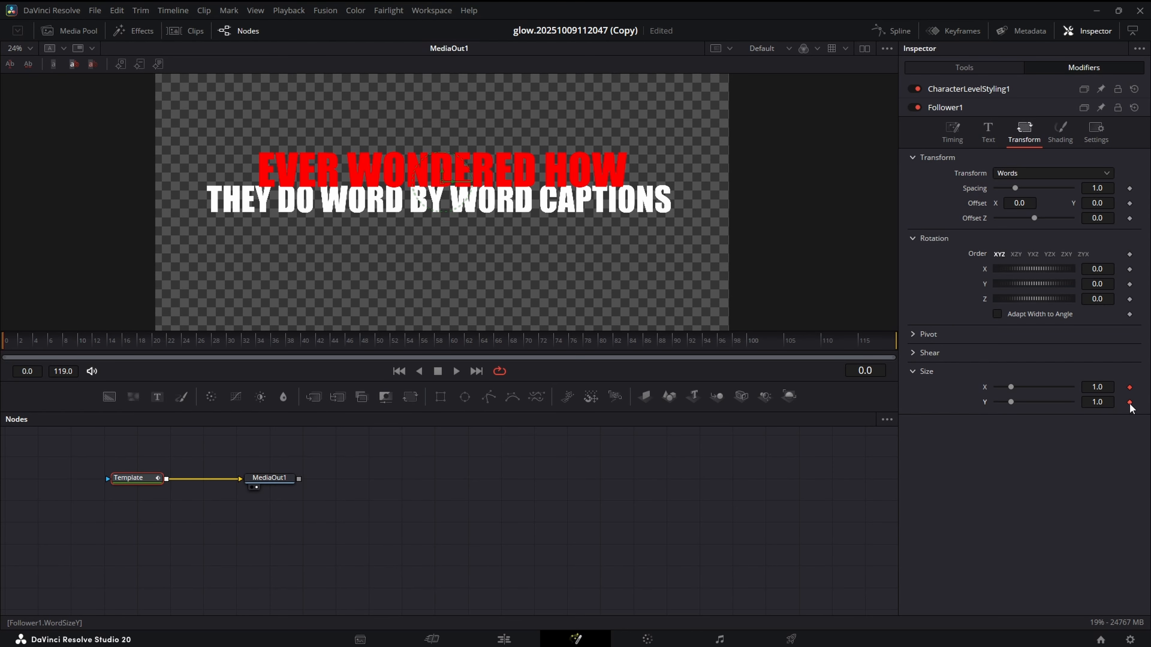
Keyframe the word size X and Y at 1.0 on frame 3, and set both to 0.0 at frame 0.
left_click(32, 346)
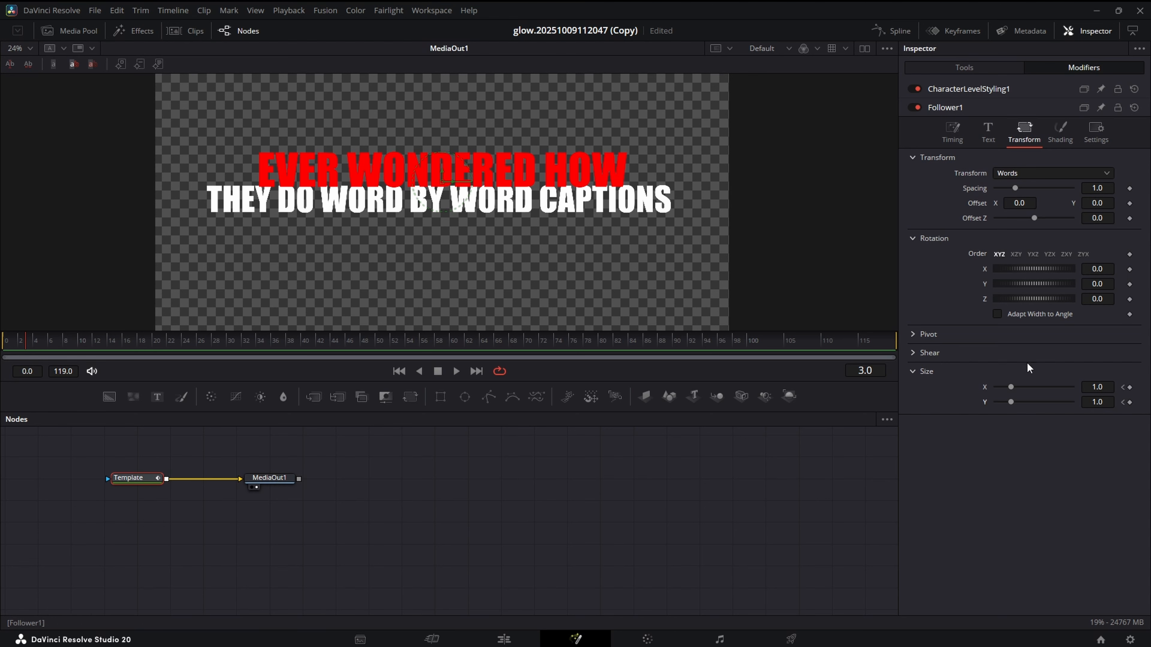
left_click(1130, 388)
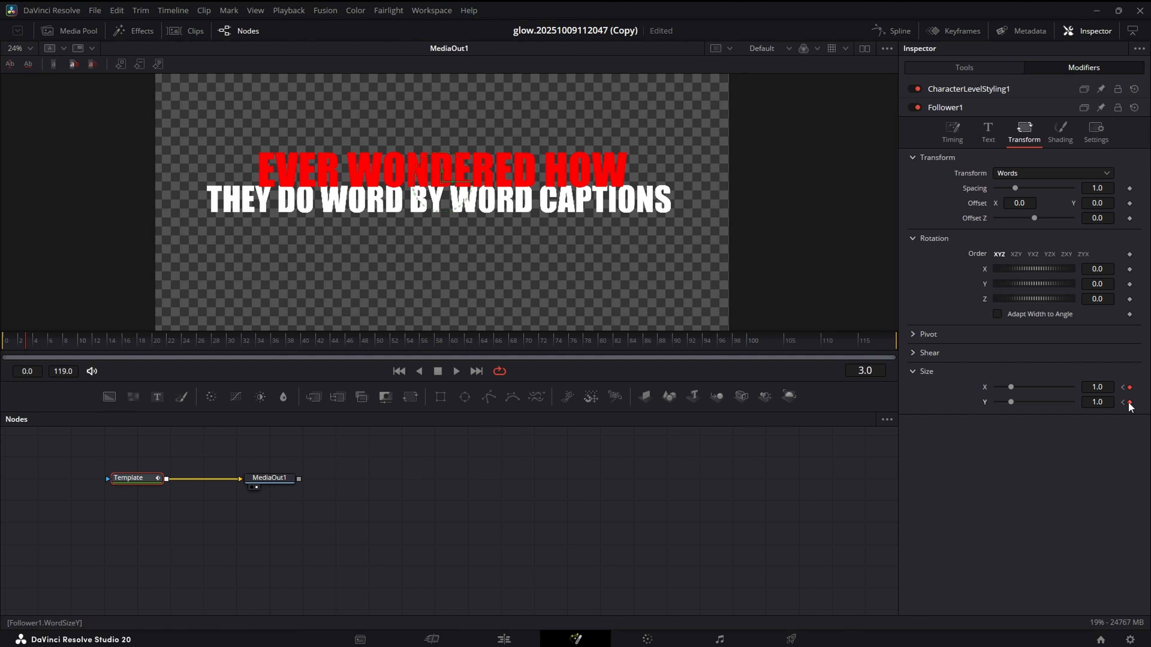
left_click(1130, 403)
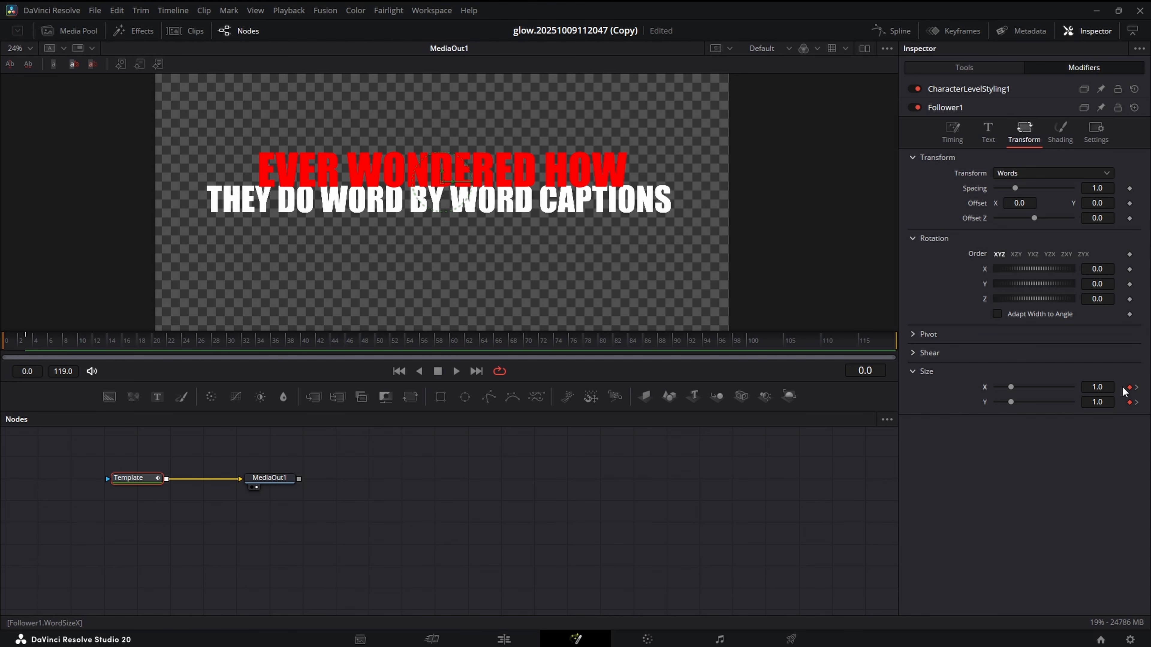
left_click_drag(1011, 387, 955, 404)
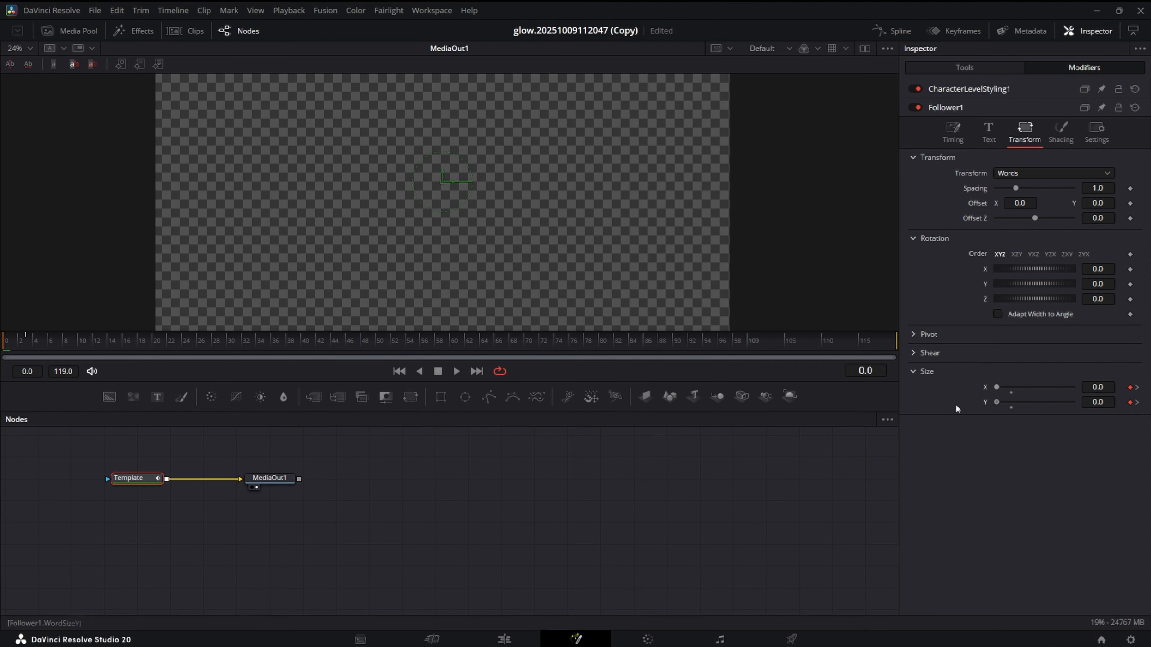
Set the Follower's delay between each character to 1.42 and scrub the start of the animation.
left_click(956, 134)
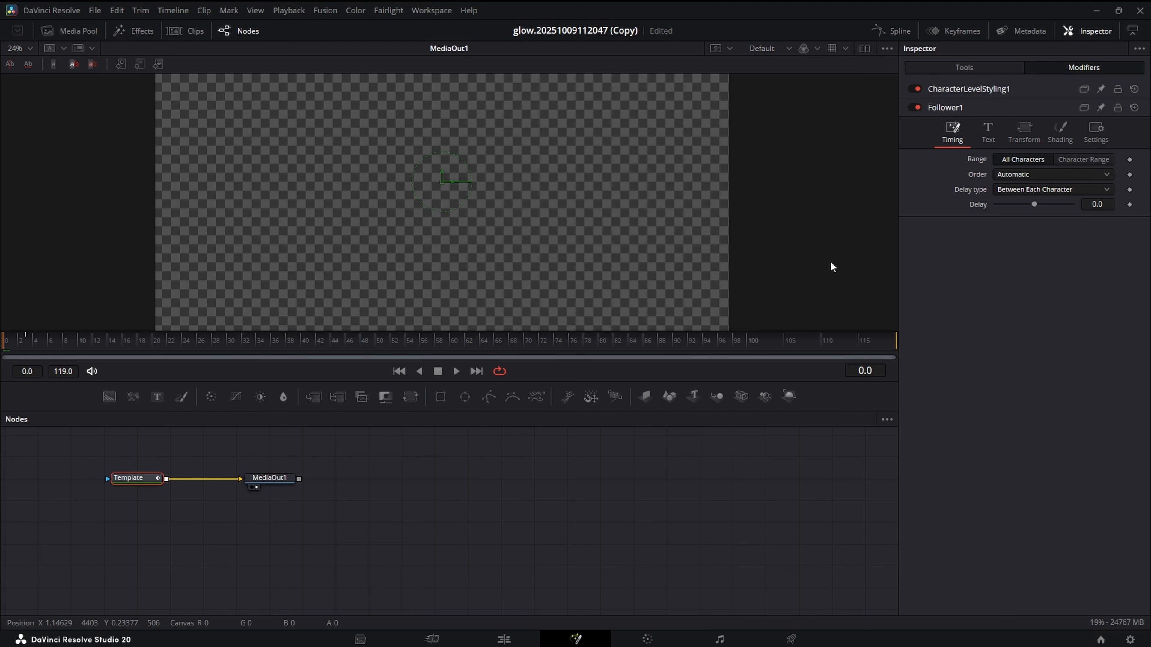
left_click(1097, 205)
type("0.92")
key("Return")
mouse_move(16, 339)
left_mouse_down()
mouse_move(676, 349)
mouse_move(3, 356)
left_mouse_up()
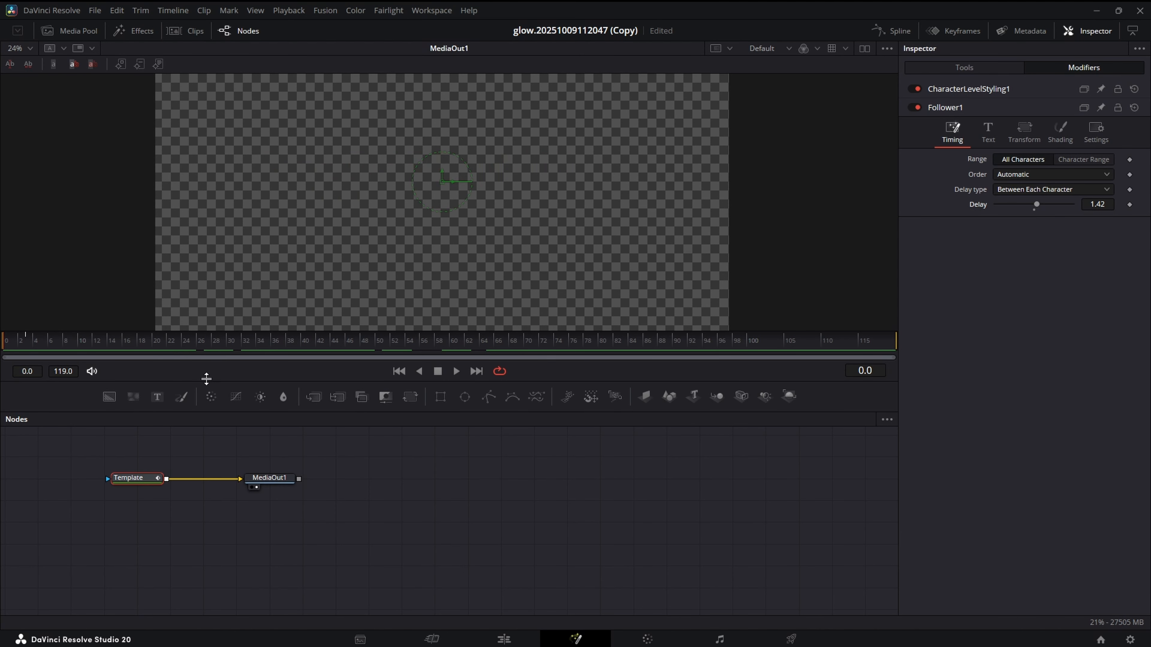
Check the caption timing against the speech on the Edit page timeline up to 01:48:52:01.
left_click(490, 640)
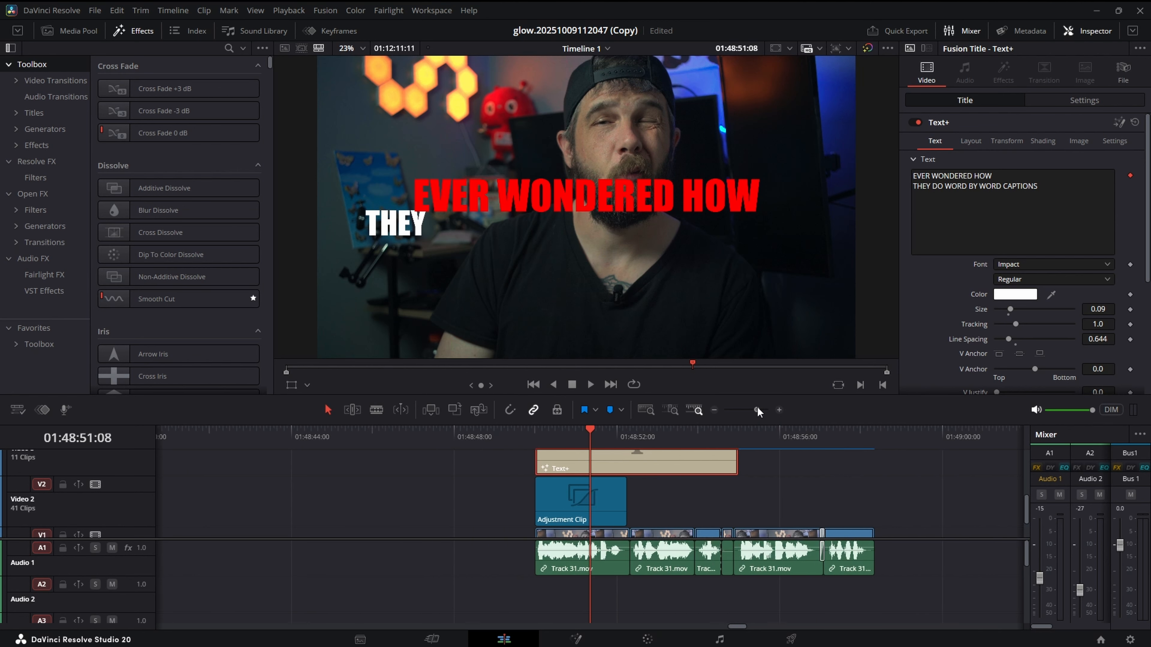
left_click_drag(757, 409, 761, 410)
left_click_drag(651, 436, 668, 439)
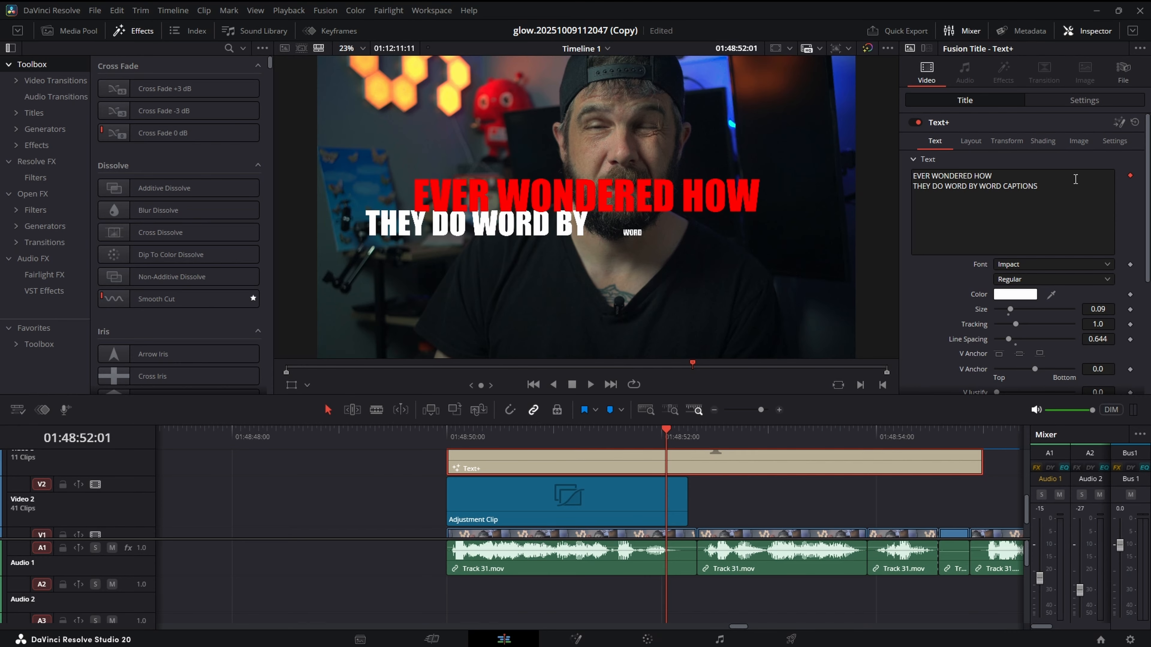
left_click(1115, 119)
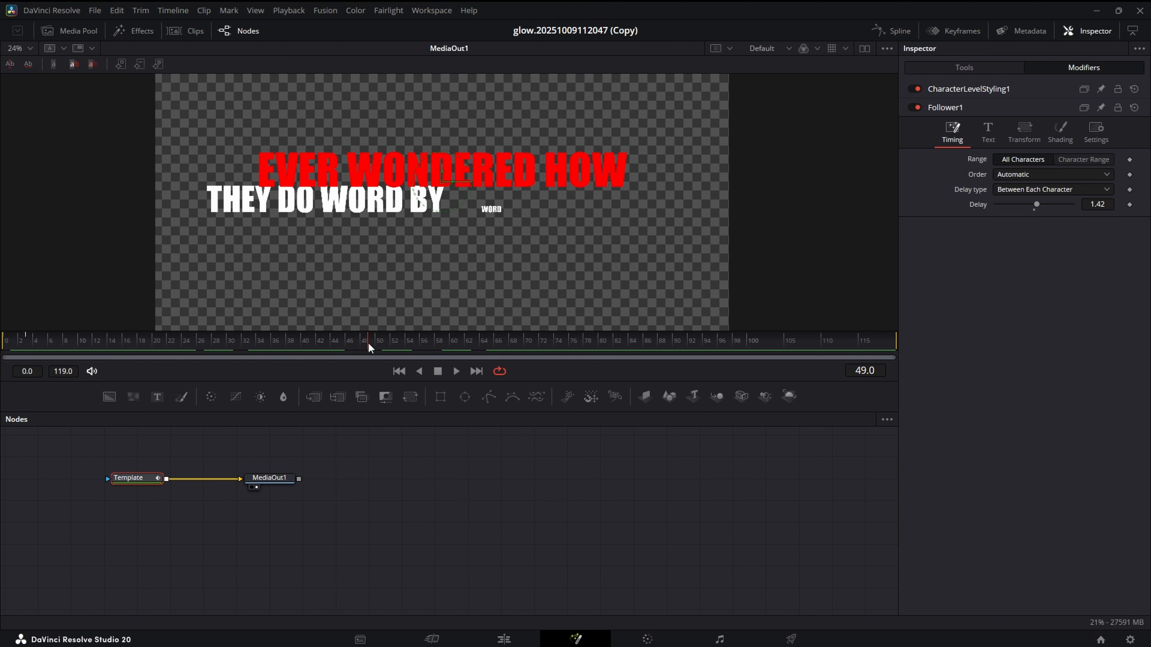
left_click(511, 640)
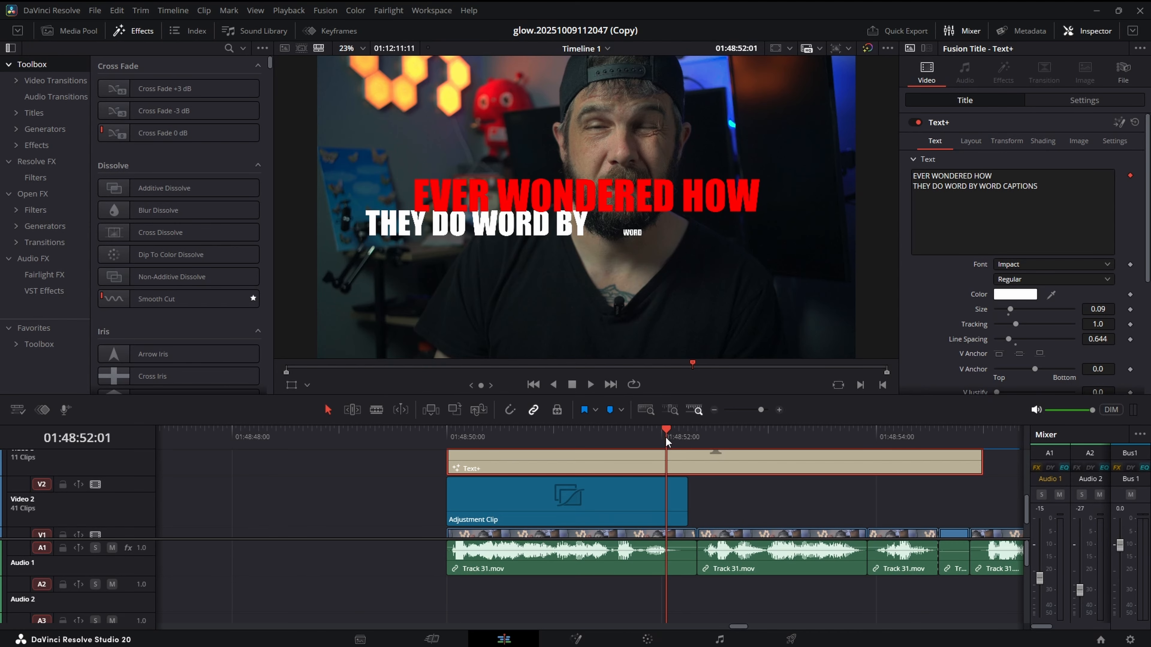
Reopen the caption in Fusion and set the Follower's delay to 1.184 at frame 49.
left_click(1119, 122)
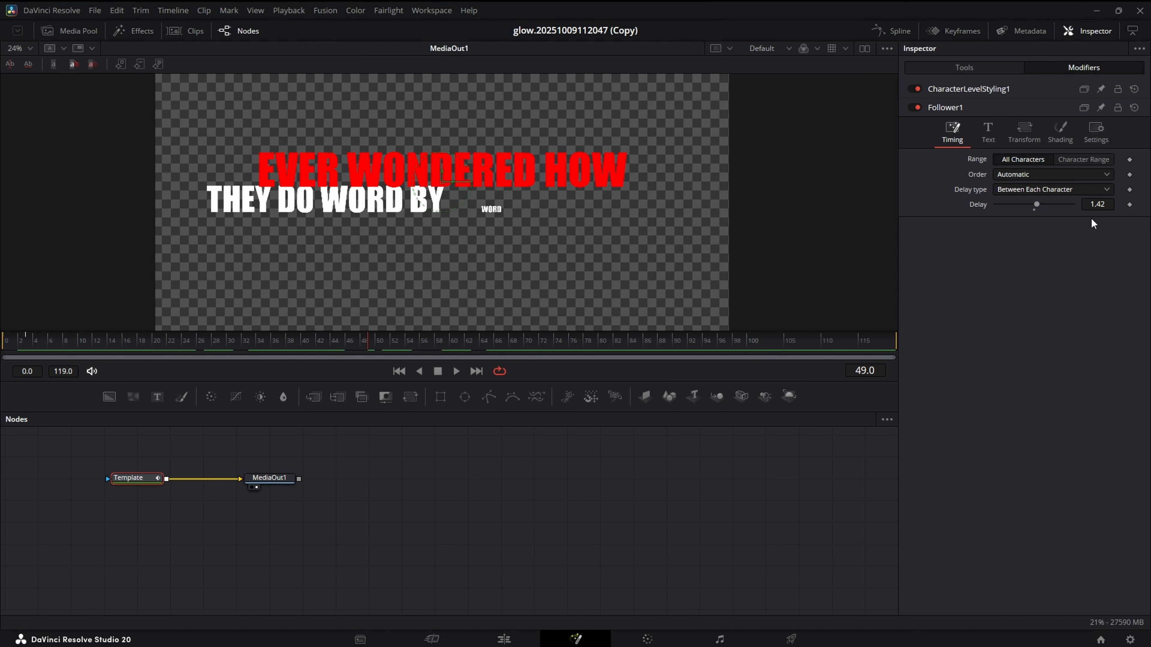
left_click(1104, 205)
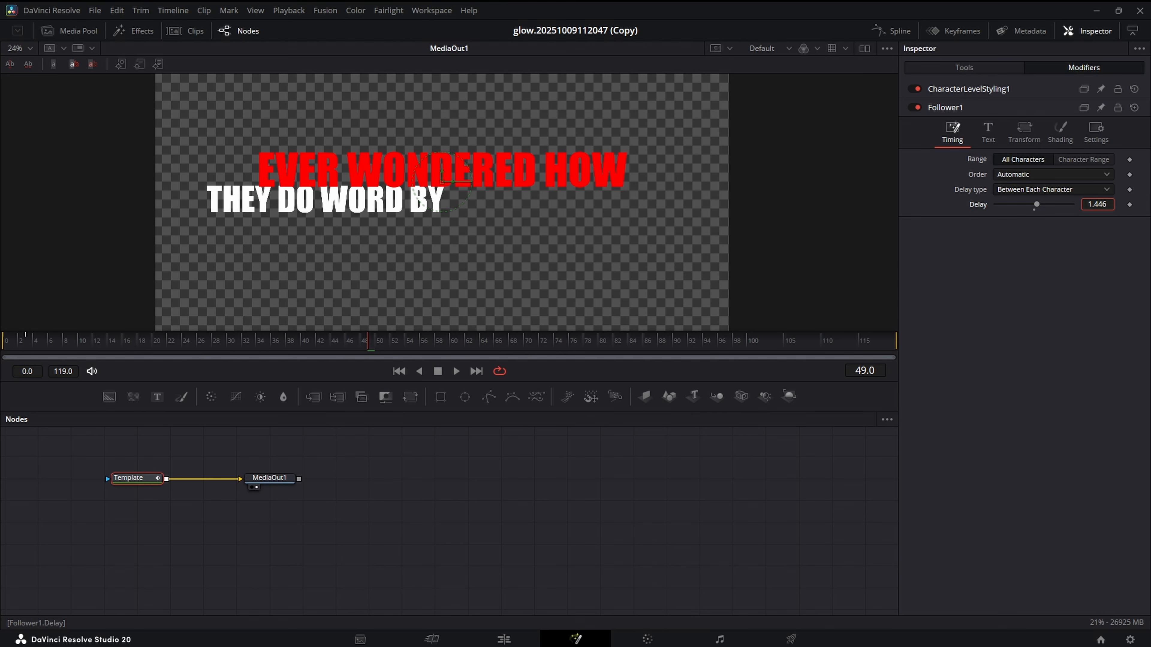
left_click_drag(1104, 205, 1085, 205)
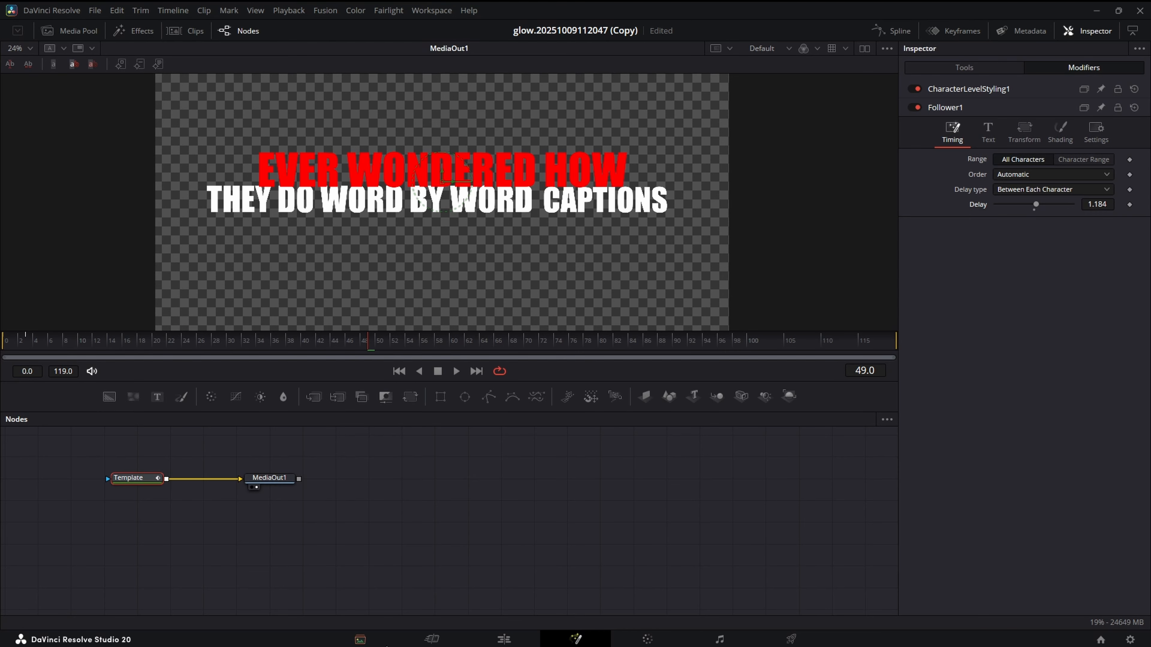
Play the caption on the Edit page timeline and park the playhead at 01:48:52:01.
left_click(502, 640)
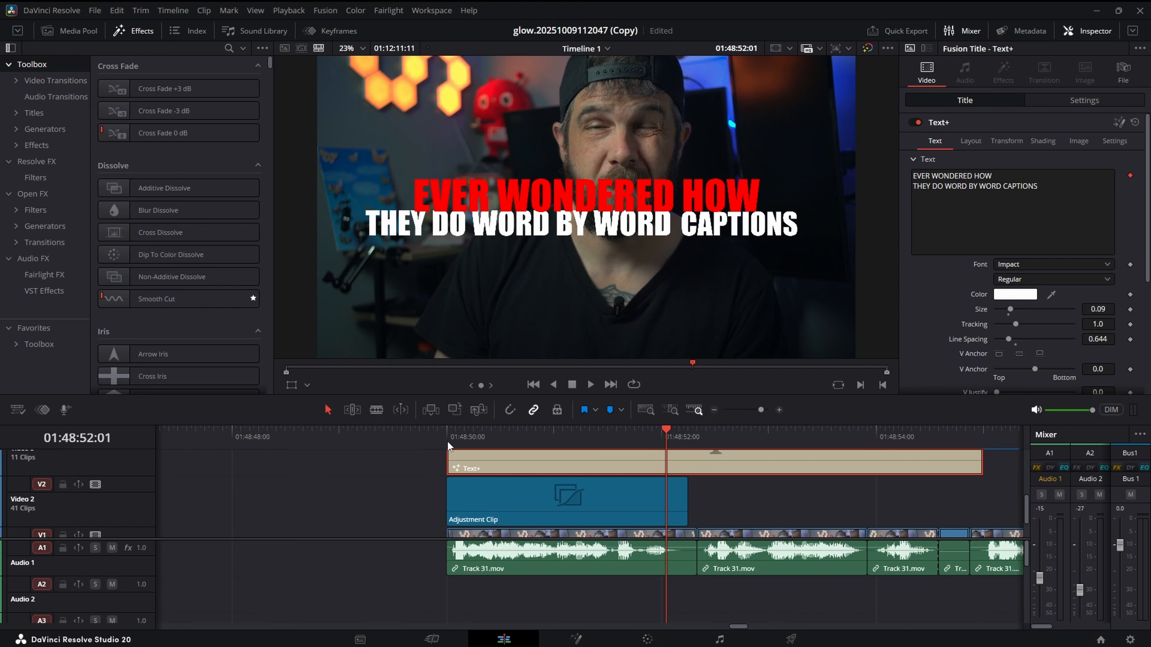
key("space")
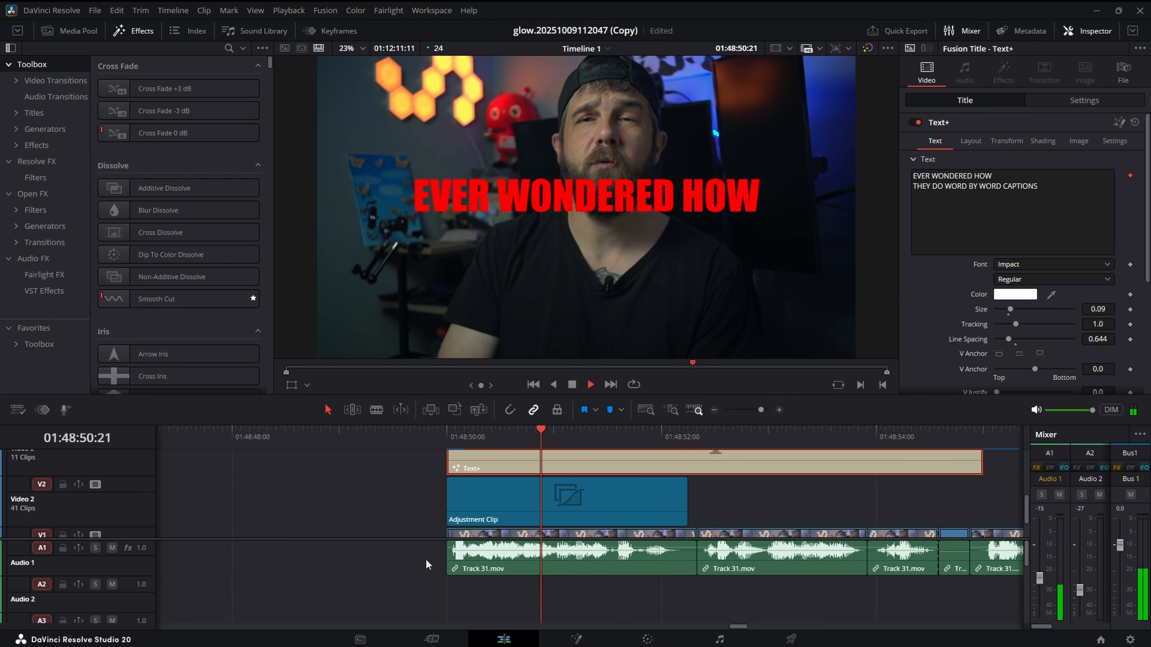
left_click_drag(627, 443, 663, 442)
key("Right")
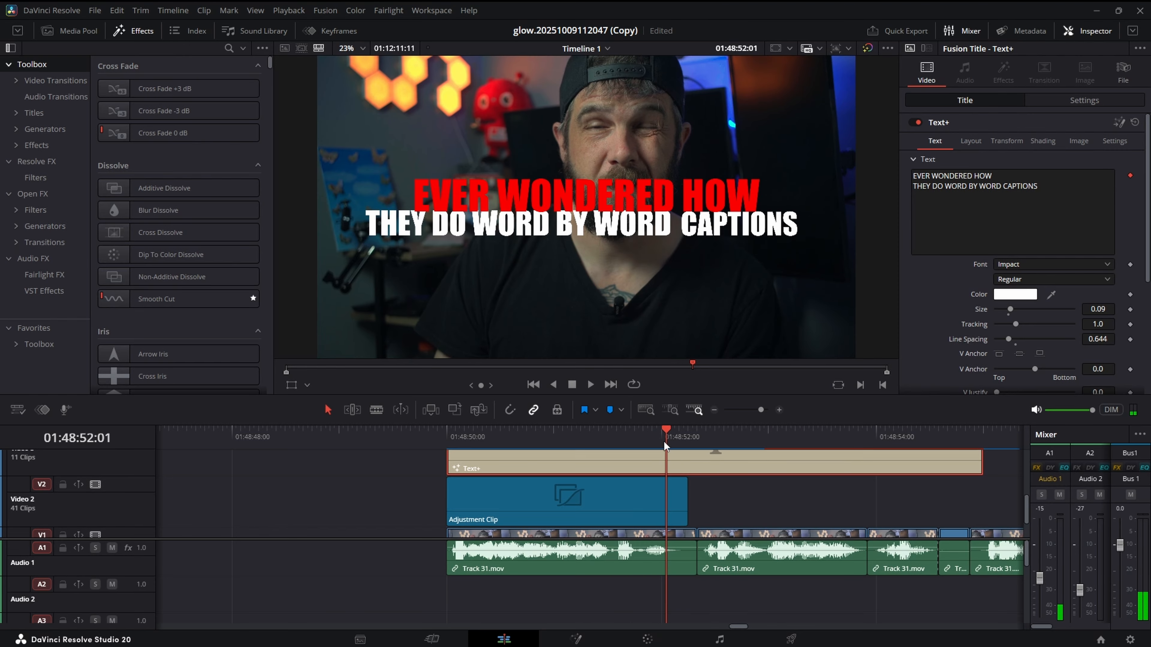
Open the Text+ clip on the Fusion page and show the Word Size X and Y curves in the Spline editor.
right_click(835, 470)
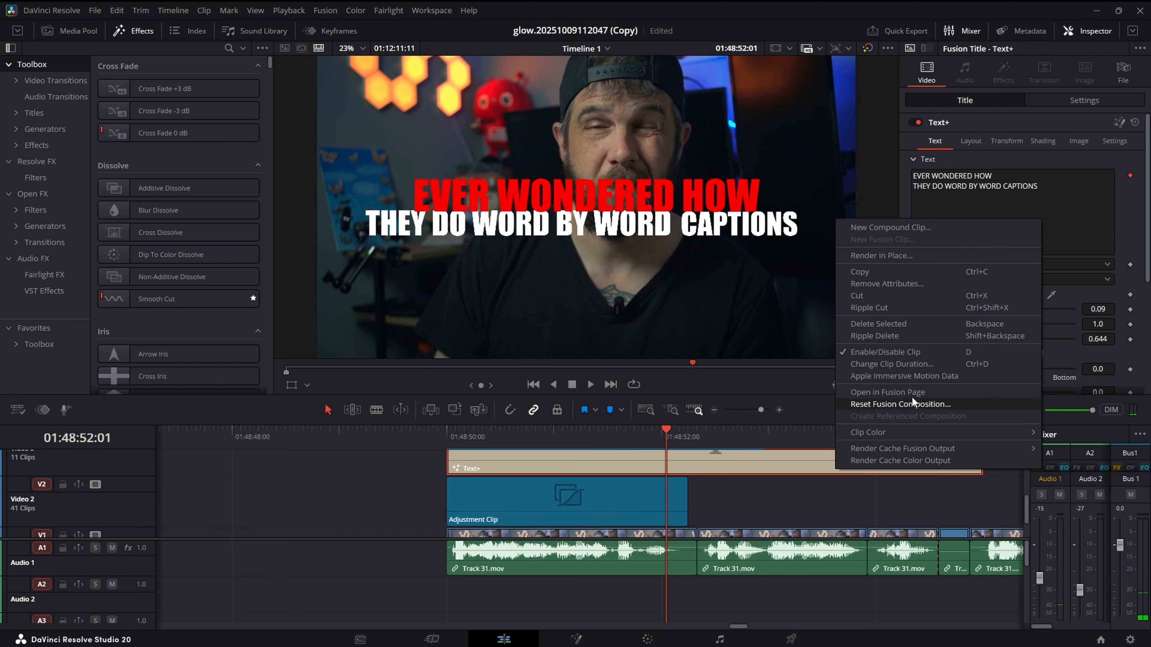
left_click(925, 394)
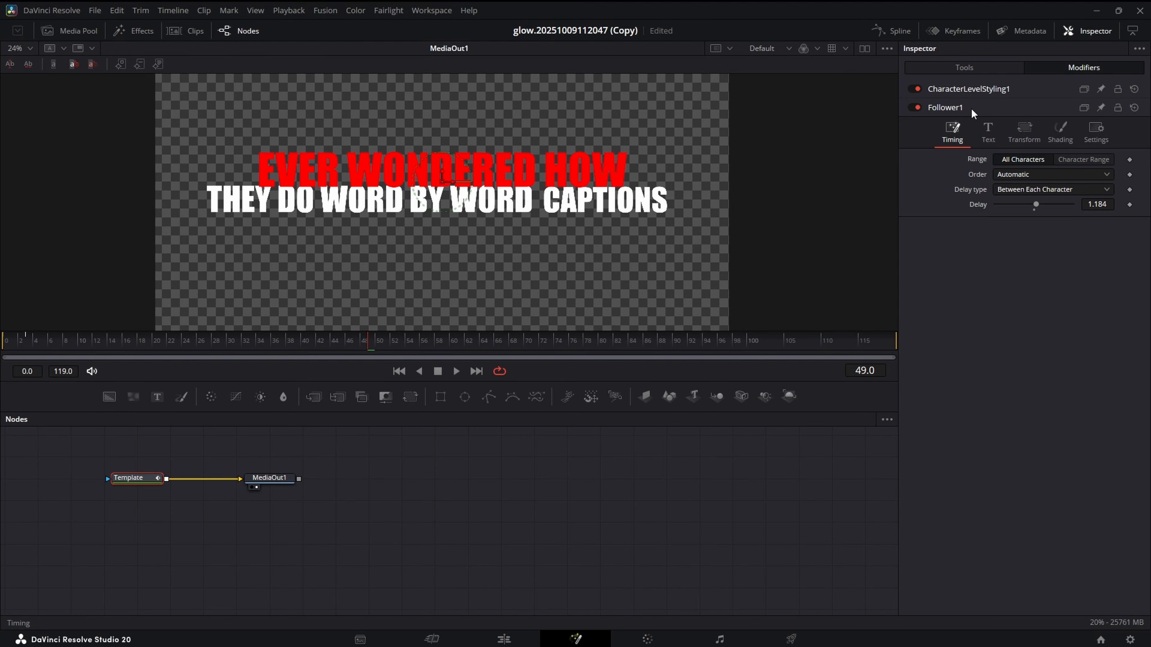
left_click(901, 30)
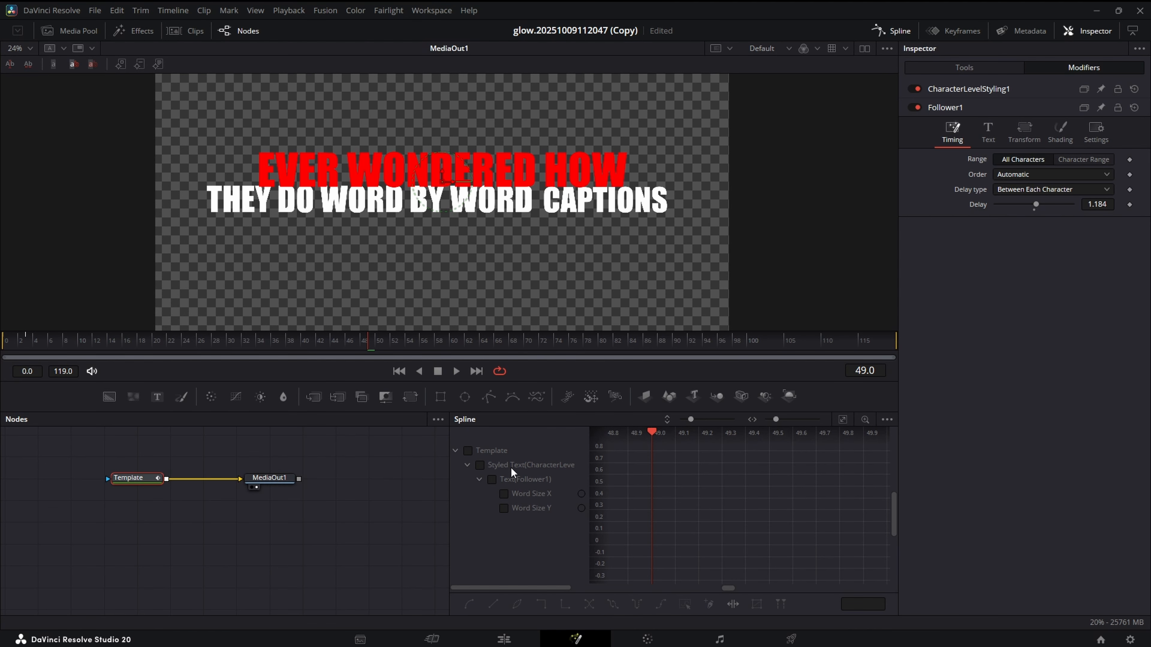
left_click(505, 495)
left_click(504, 508)
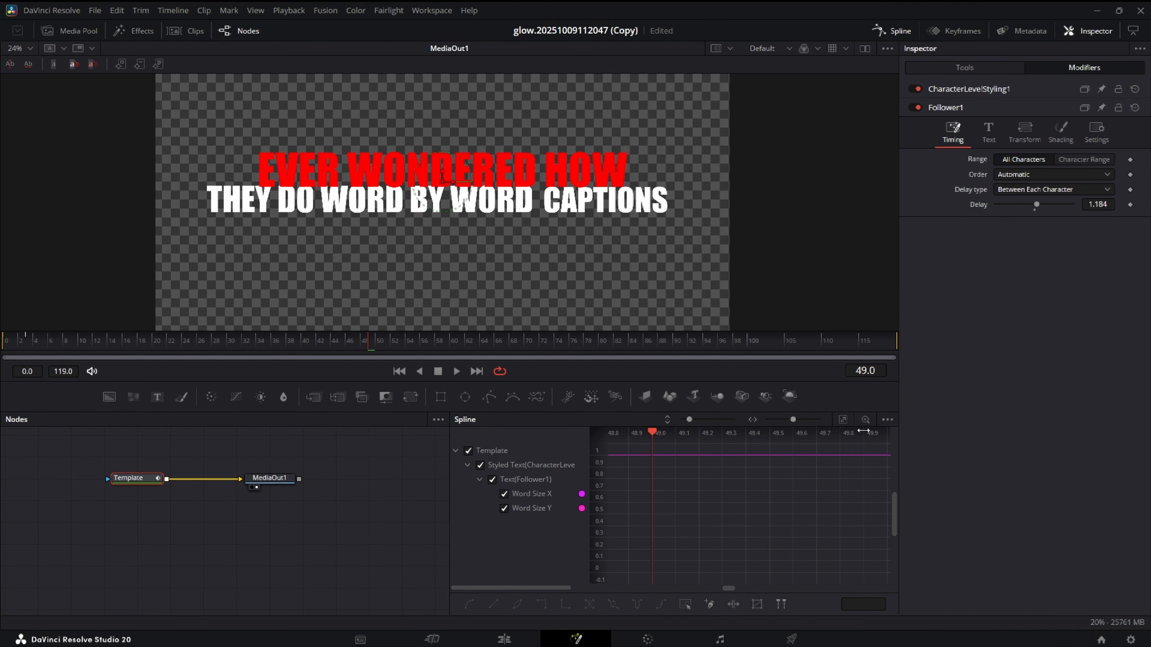
Fit the Word Size X and Y curves in the Spline editor and smooth all their keyframes.
left_click(844, 422)
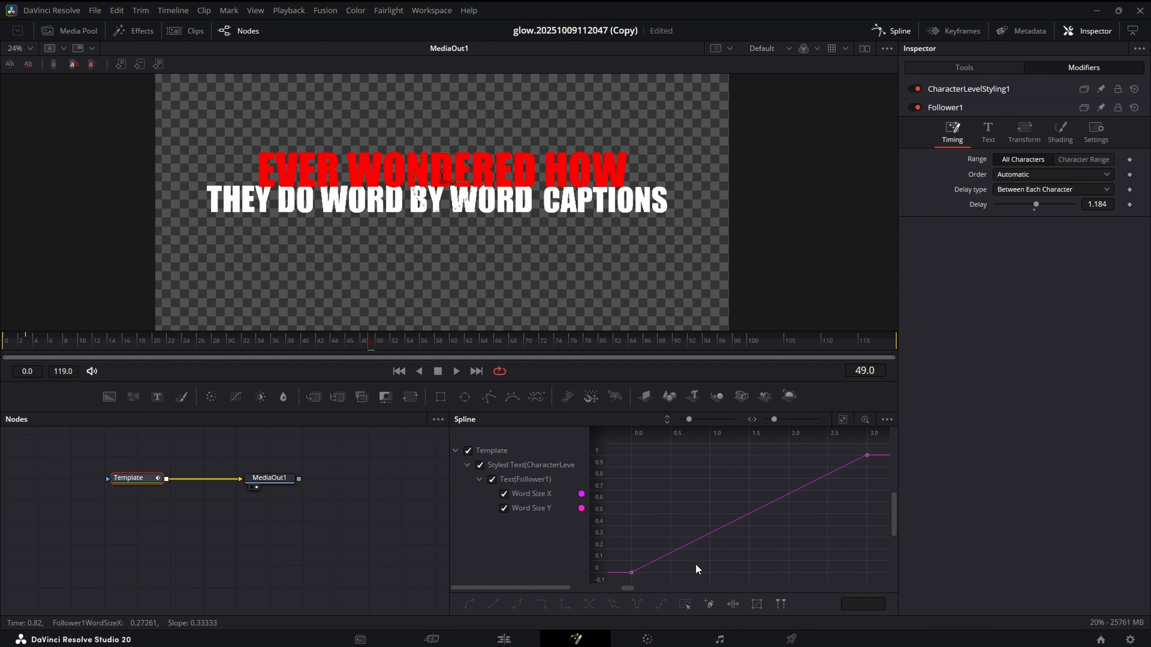
left_click(686, 605)
key("f")
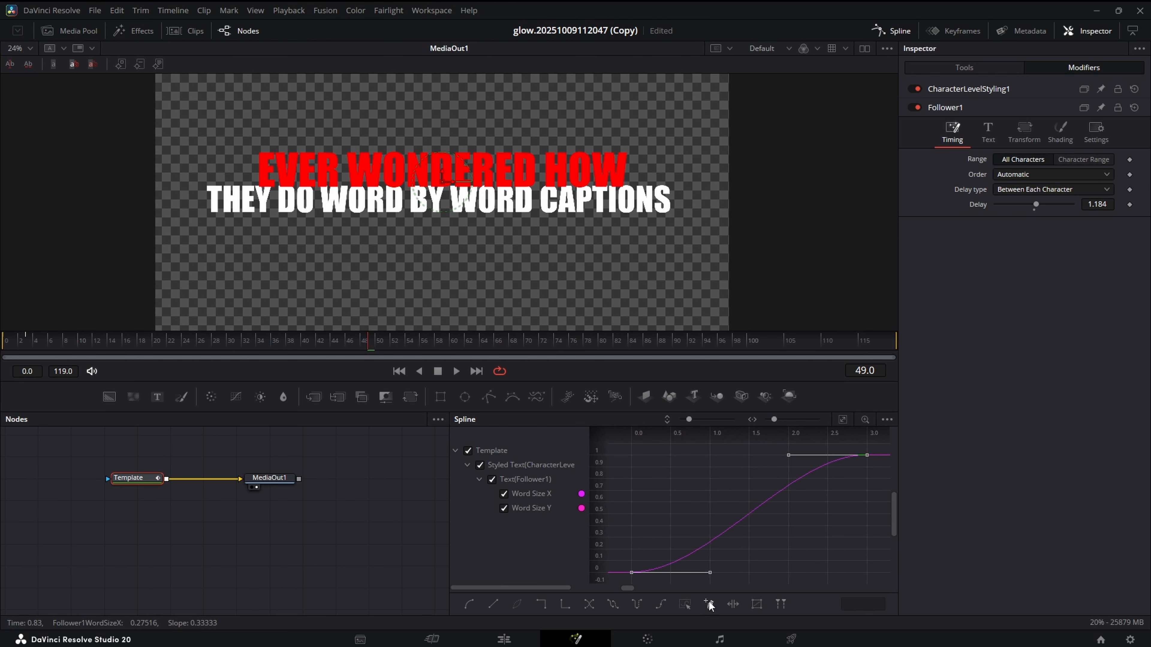
Shape both Word Size curves into a steep ease-out, raising the start handles to about 0.76 and extending the end handles back to about time 0.4.
left_click_drag(708, 576, 632, 486)
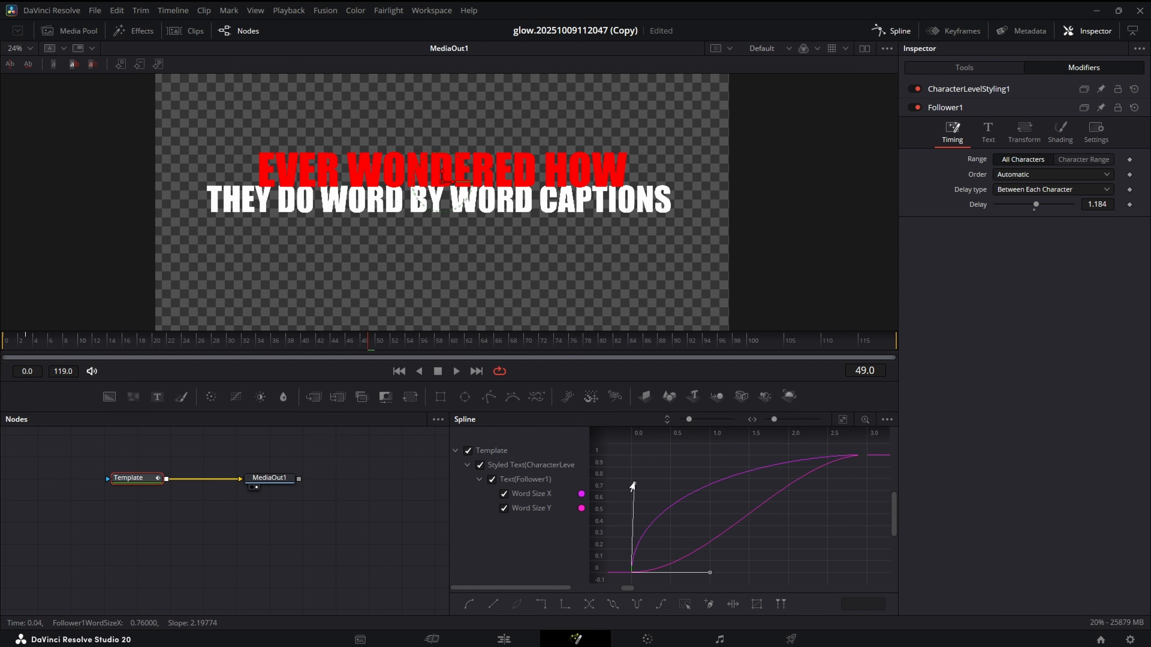
left_click_drag(709, 572, 632, 487)
left_click_drag(789, 455, 663, 457)
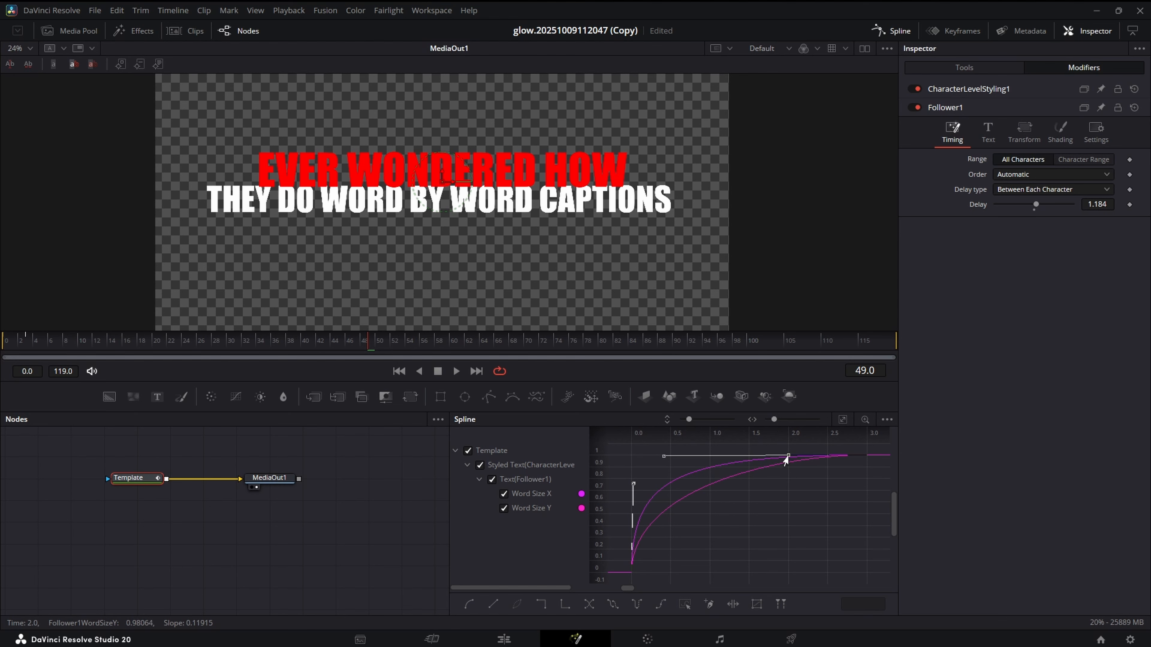
left_click_drag(787, 458, 661, 461)
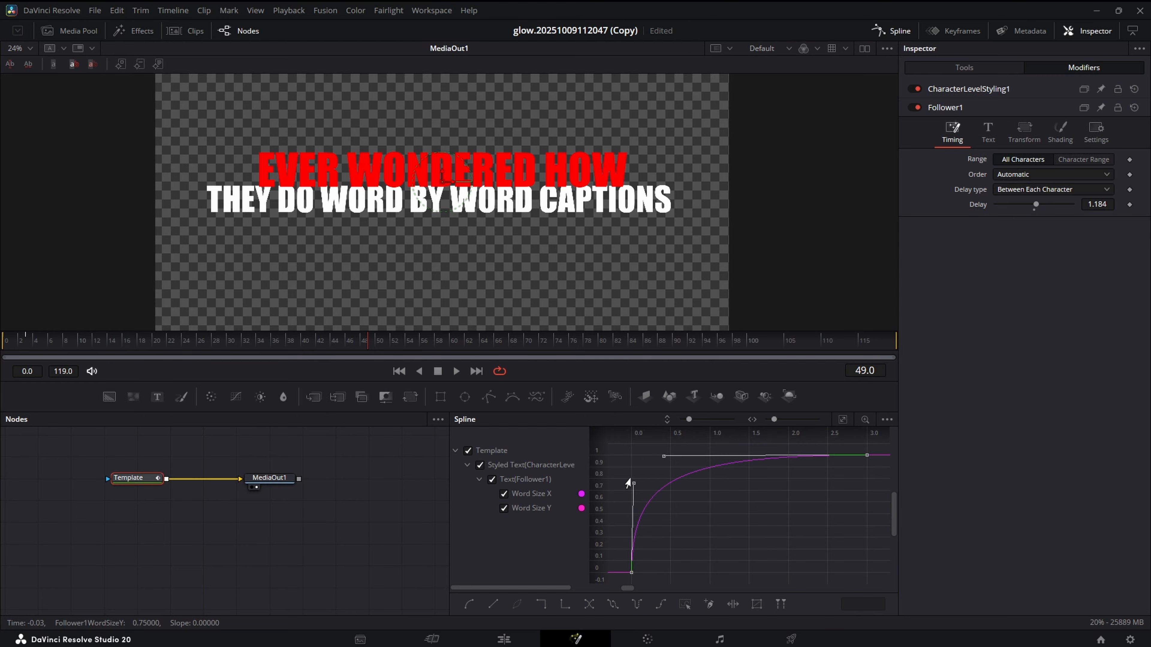
left_click_drag(633, 483, 632, 478)
Play the caption on the Edit page timeline from 01:48:50:00 and park the playhead at 01:48:52:02.
left_click(504, 639)
left_click_drag(455, 433, 446, 434)
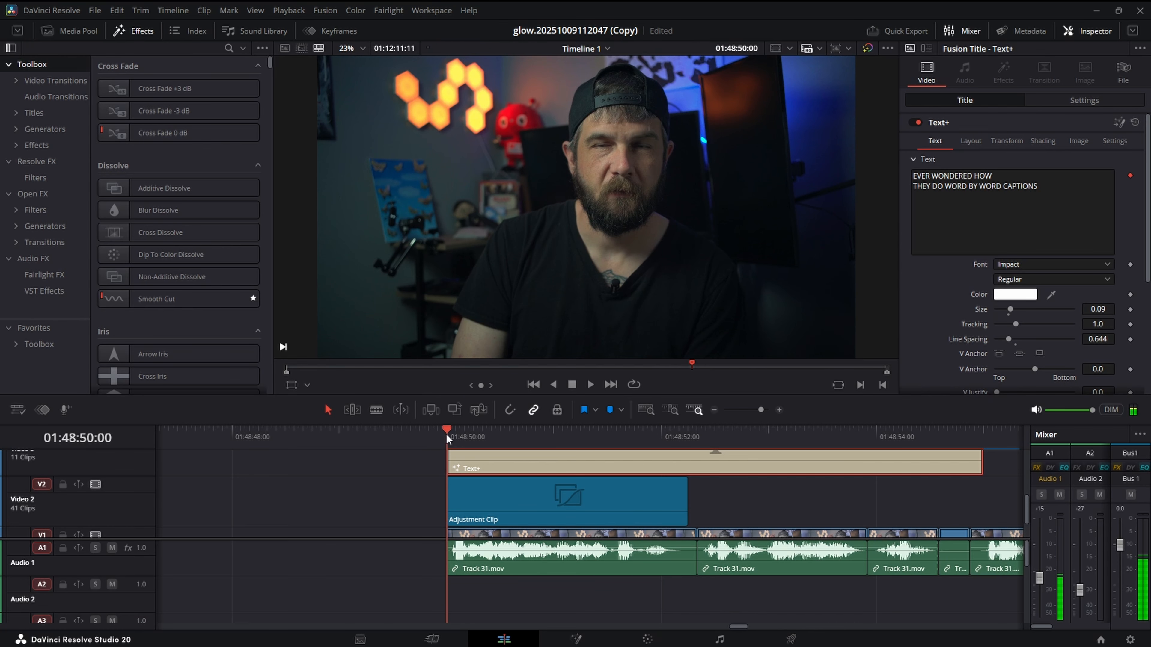
key("space")
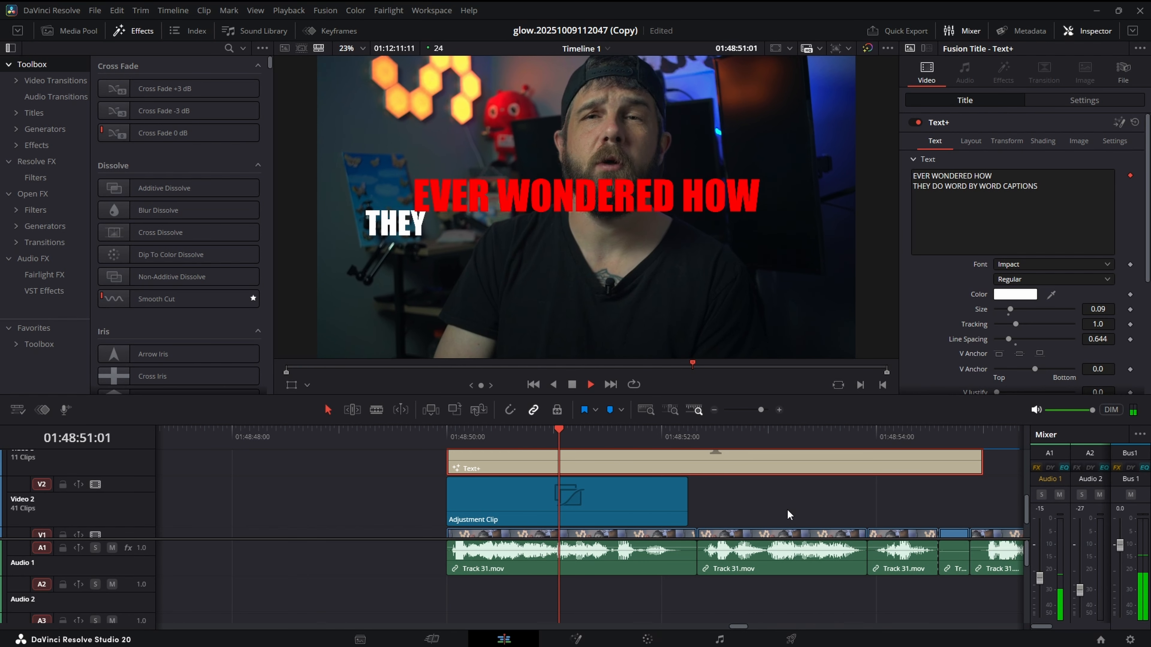
key("space")
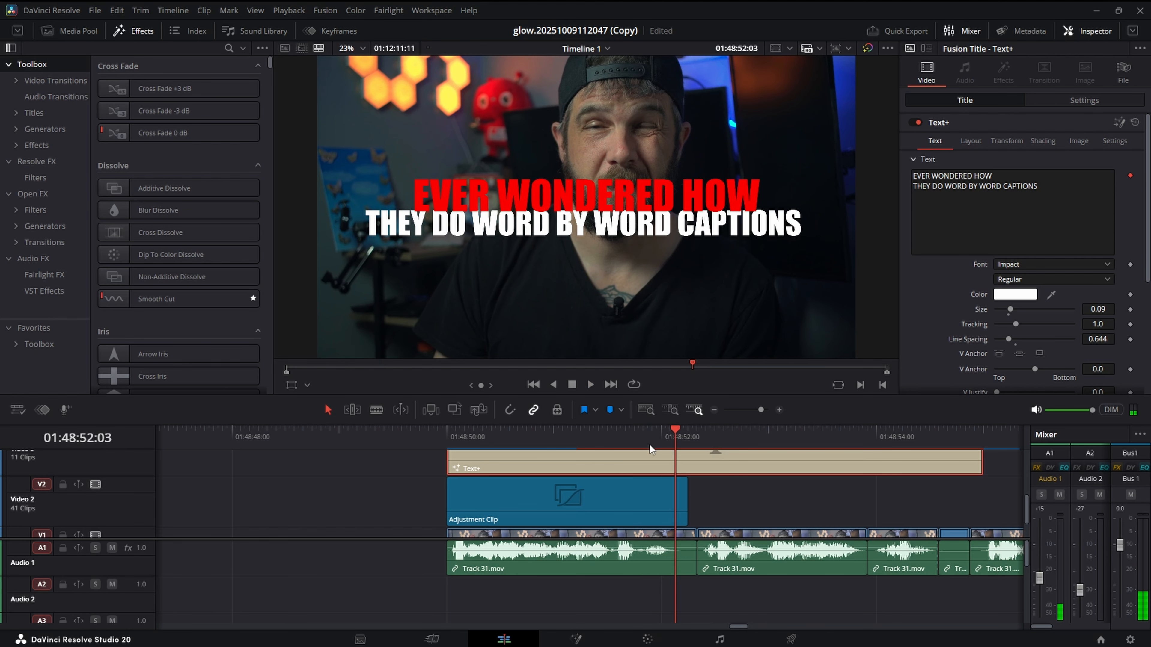
left_click_drag(648, 438, 668, 439)
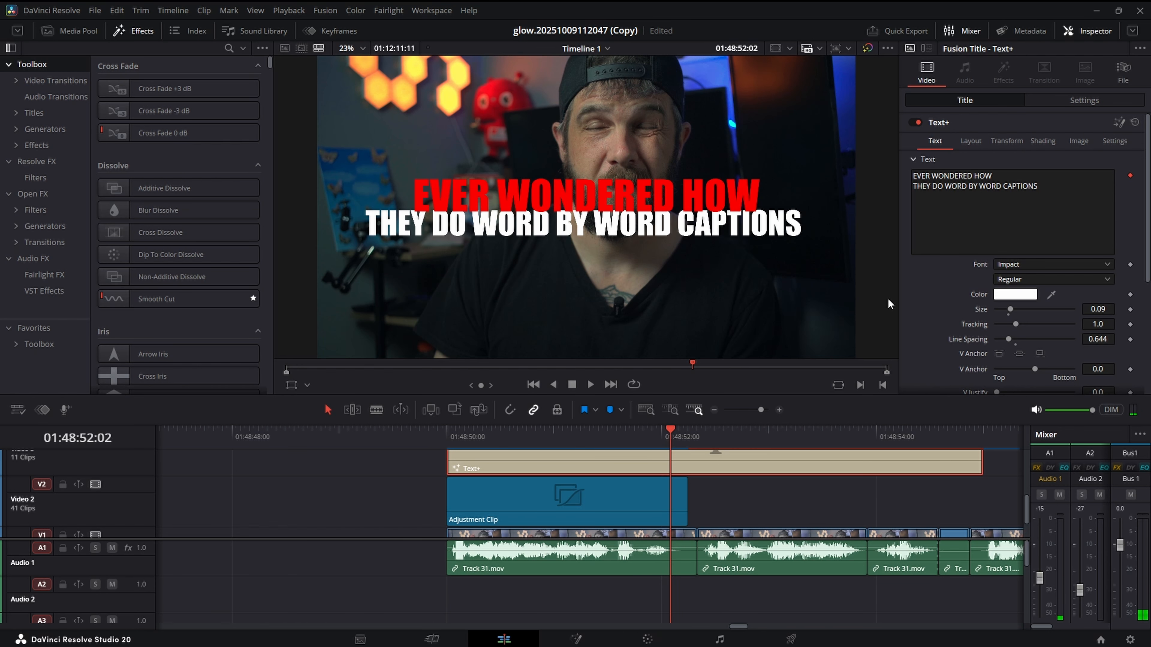
Reopen the caption in Fusion and lower the Template text to a layout Center Y of 0.207.
left_click(1118, 122)
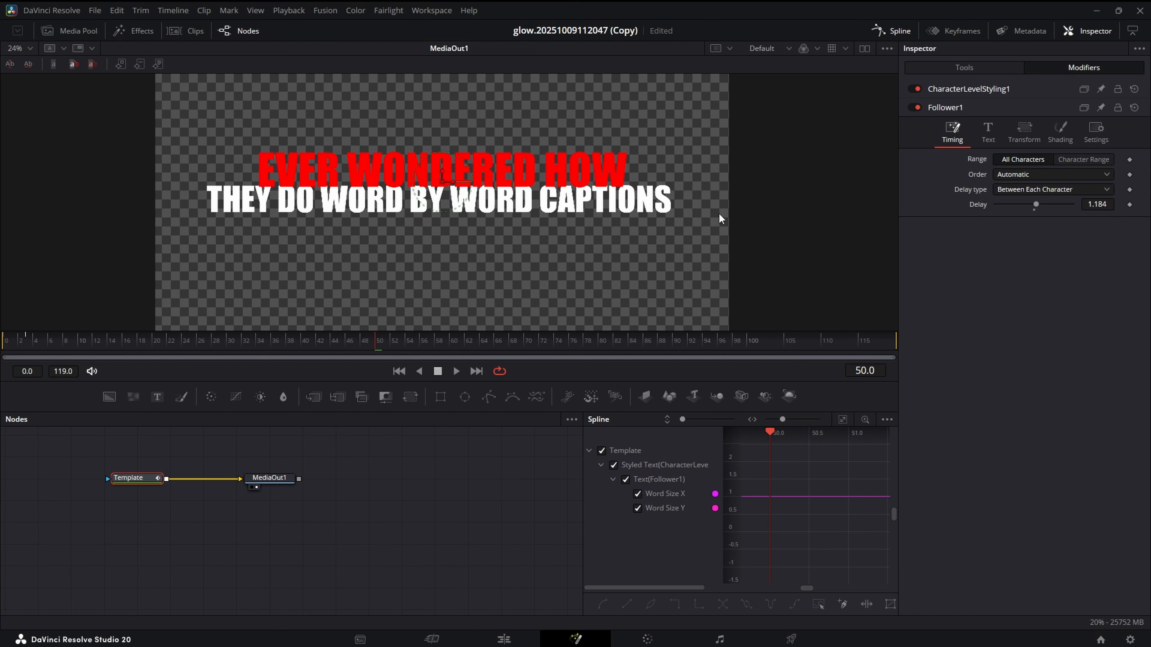
left_click(967, 68)
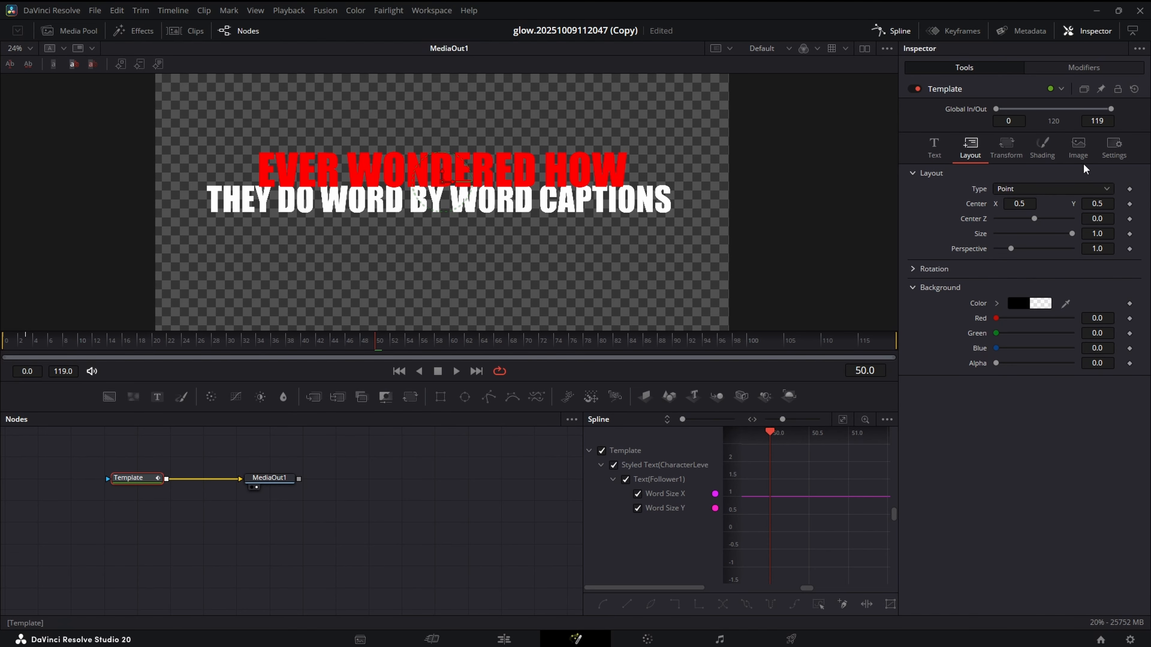
mouse_move(1107, 209)
left_mouse_down()
mouse_move(1063, 209)
mouse_move(1103, 203)
left_mouse_up()
scroll(798, 252, "down", 2)
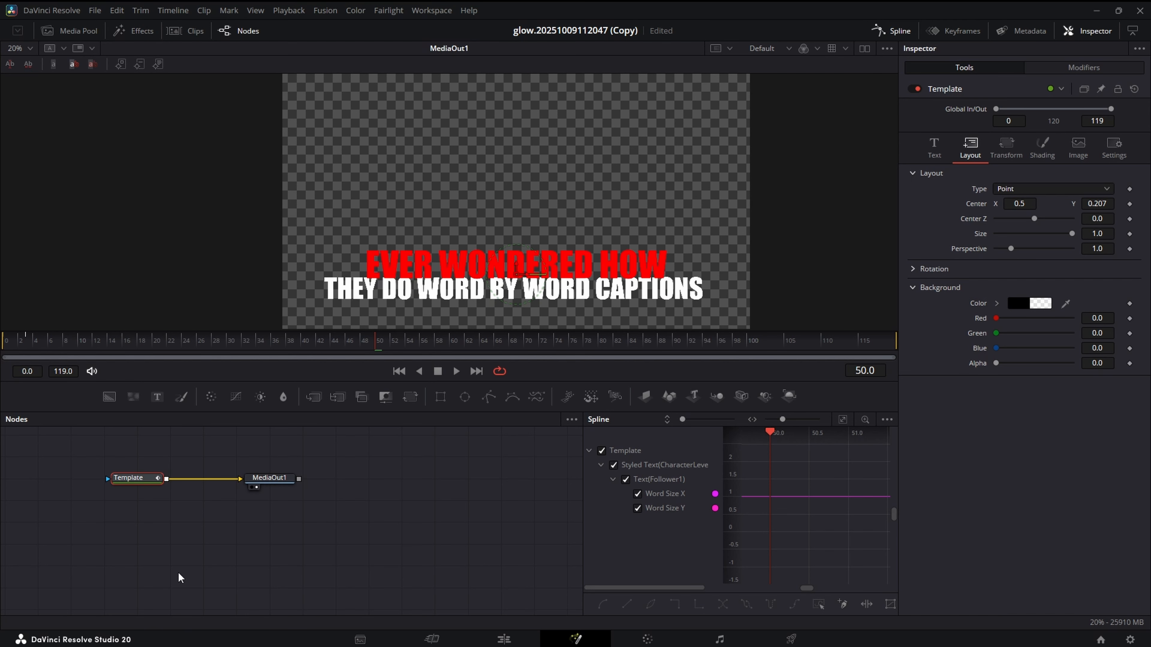
Add a Media In node merged with the caption, place it below the merge, and set its Media Source to Background.
key("shift+space")
type("med")
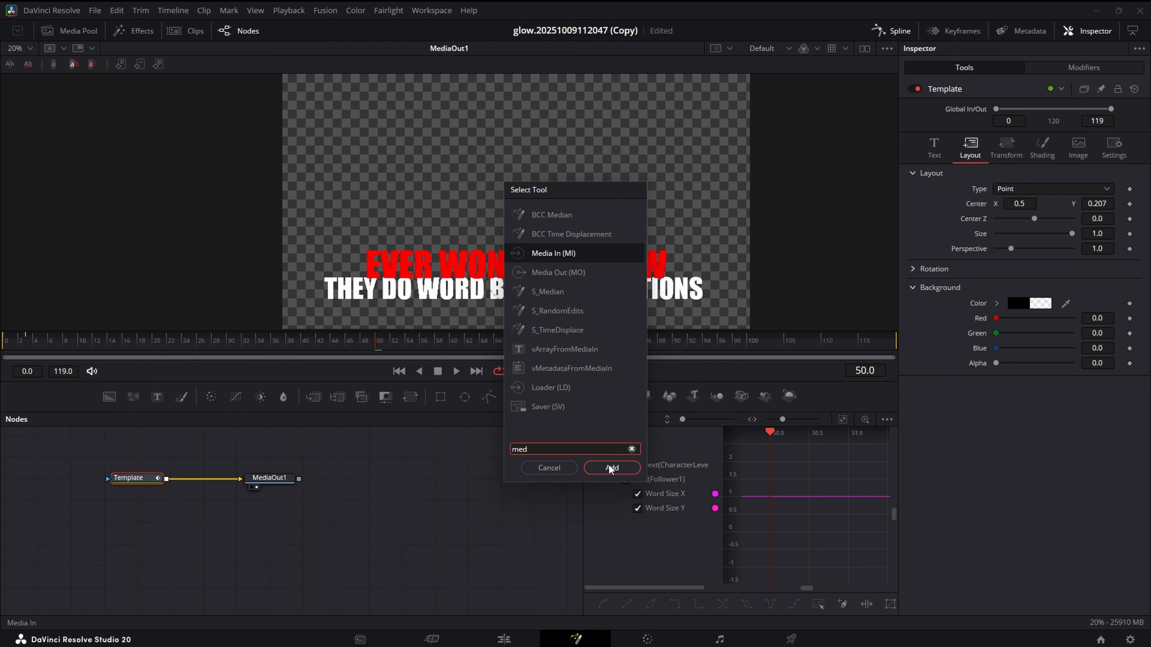
left_click(611, 467)
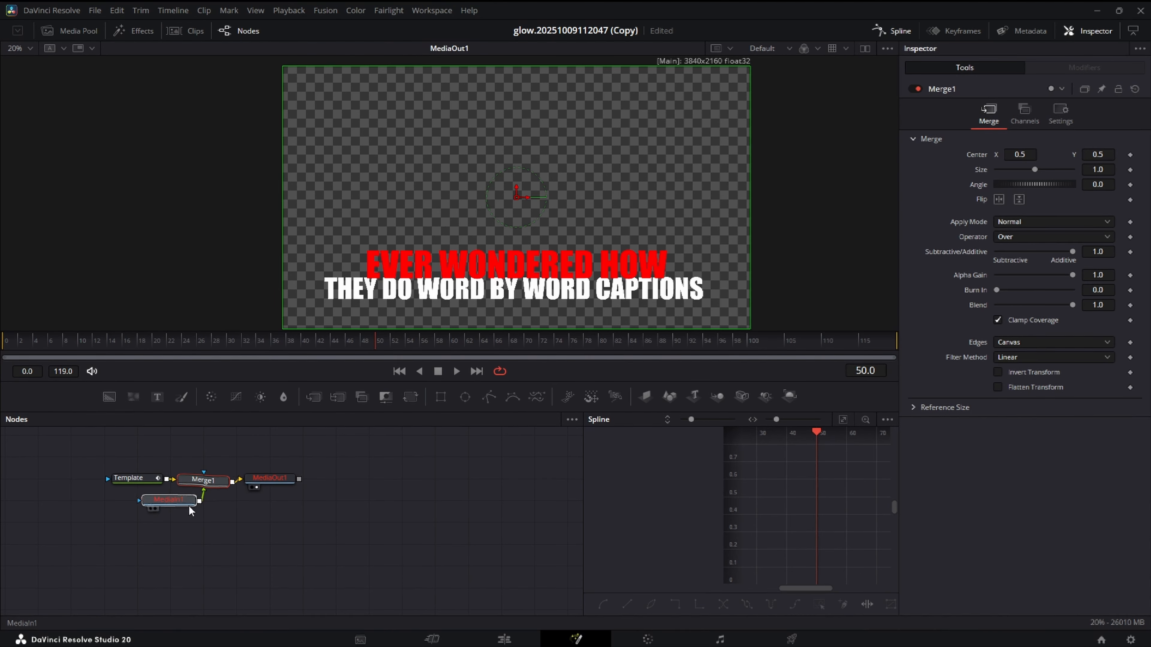
left_click(189, 506)
left_click(195, 479)
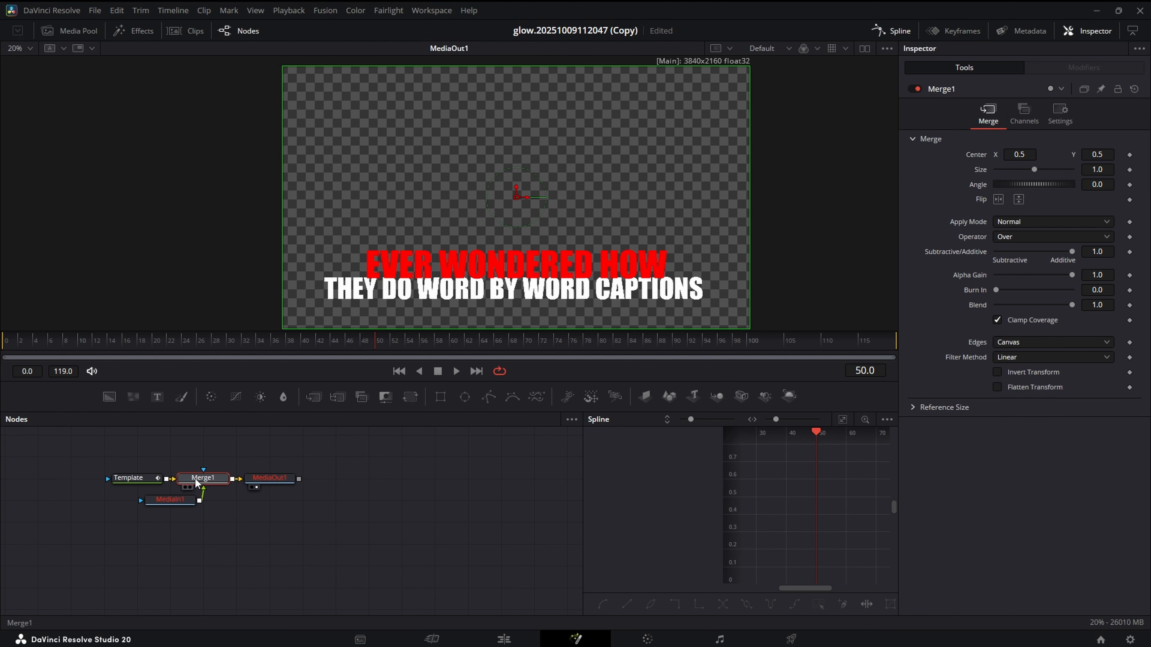
left_click_drag(181, 500, 214, 521)
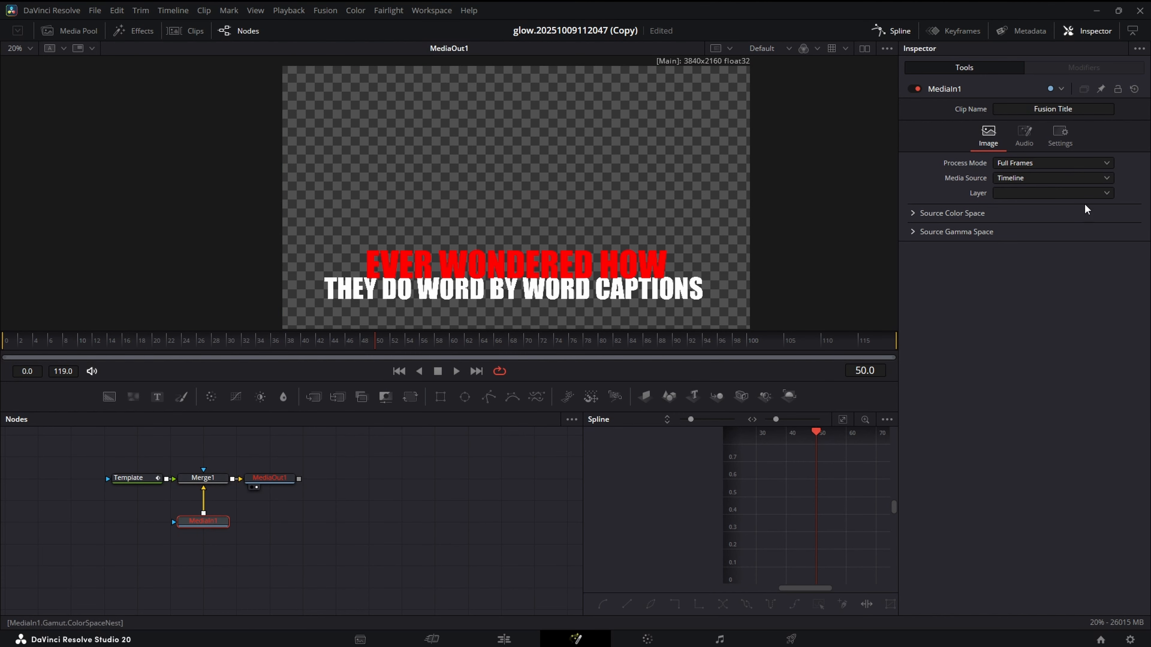
left_click(1069, 177)
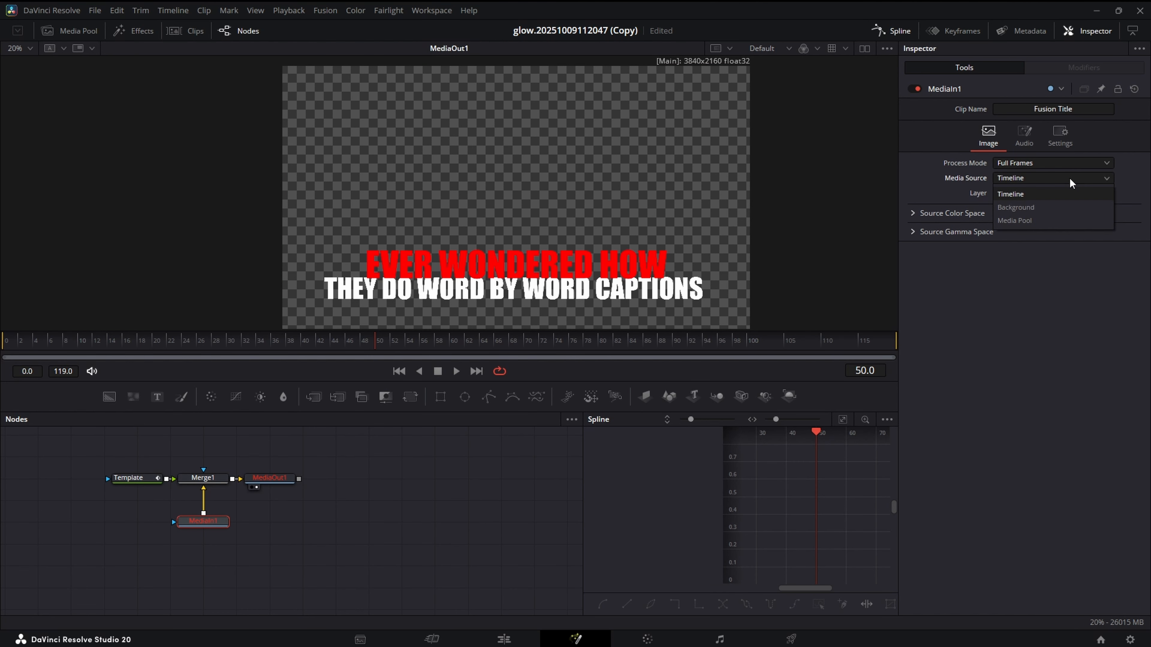
left_click(1064, 207)
Raise the Template text over the footage to a Center Y of about 0.28 and scrub back to frame 1.
left_click(131, 479)
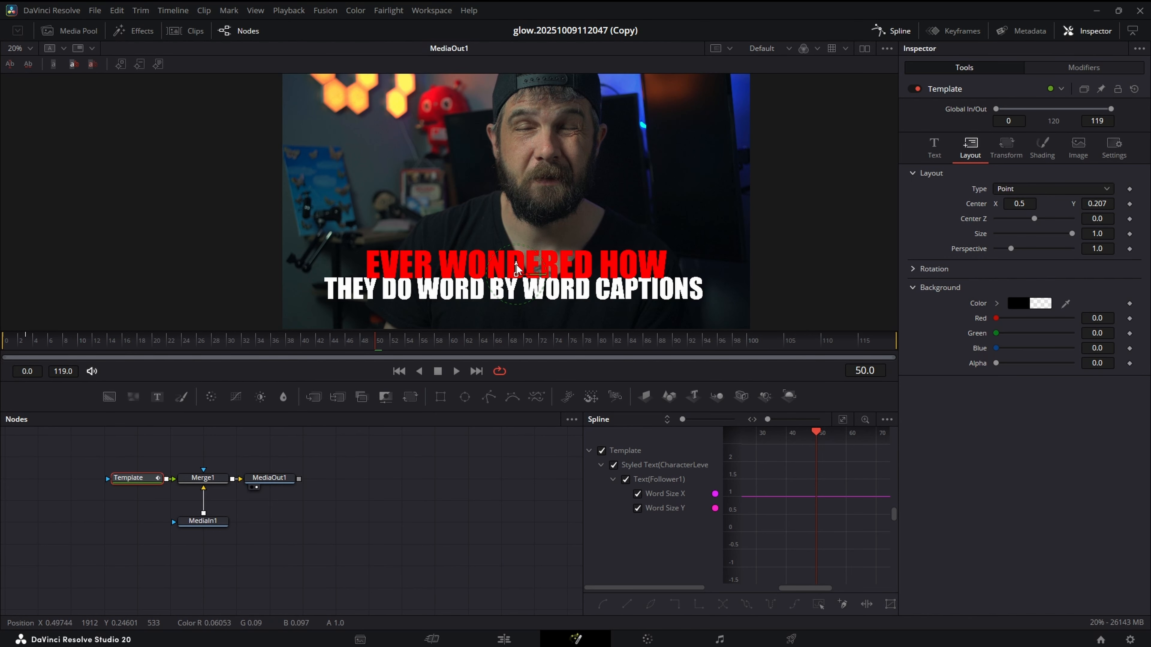
left_click_drag(517, 268, 514, 246)
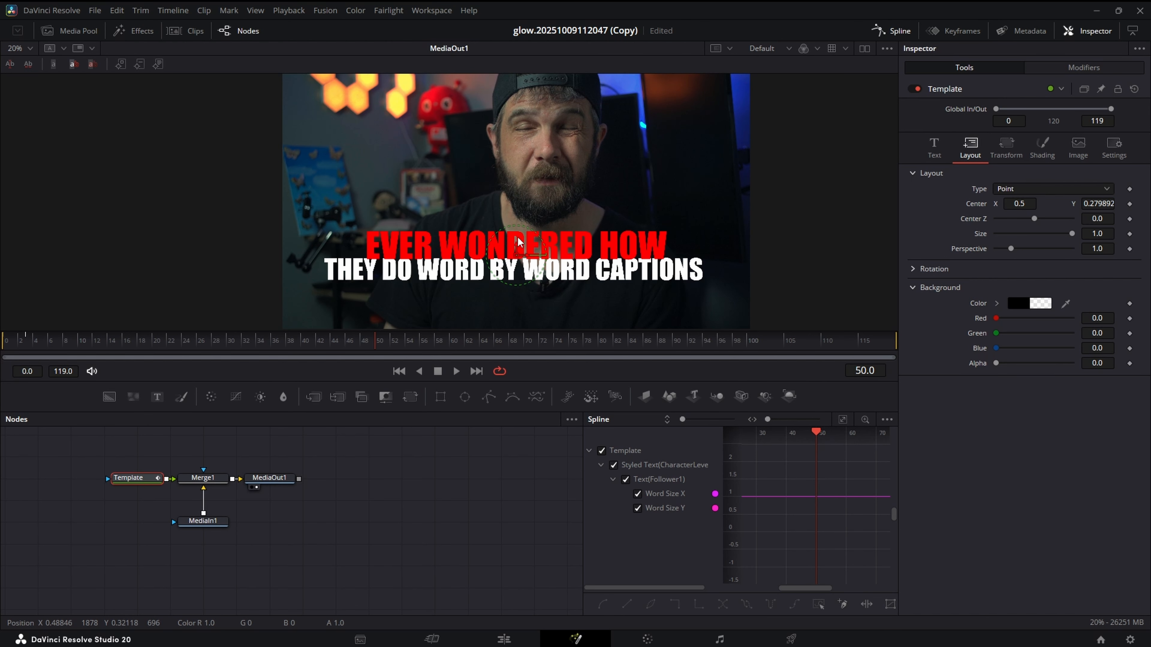
scroll(640, 208, "down", 1)
left_click_drag(121, 350, 14, 349)
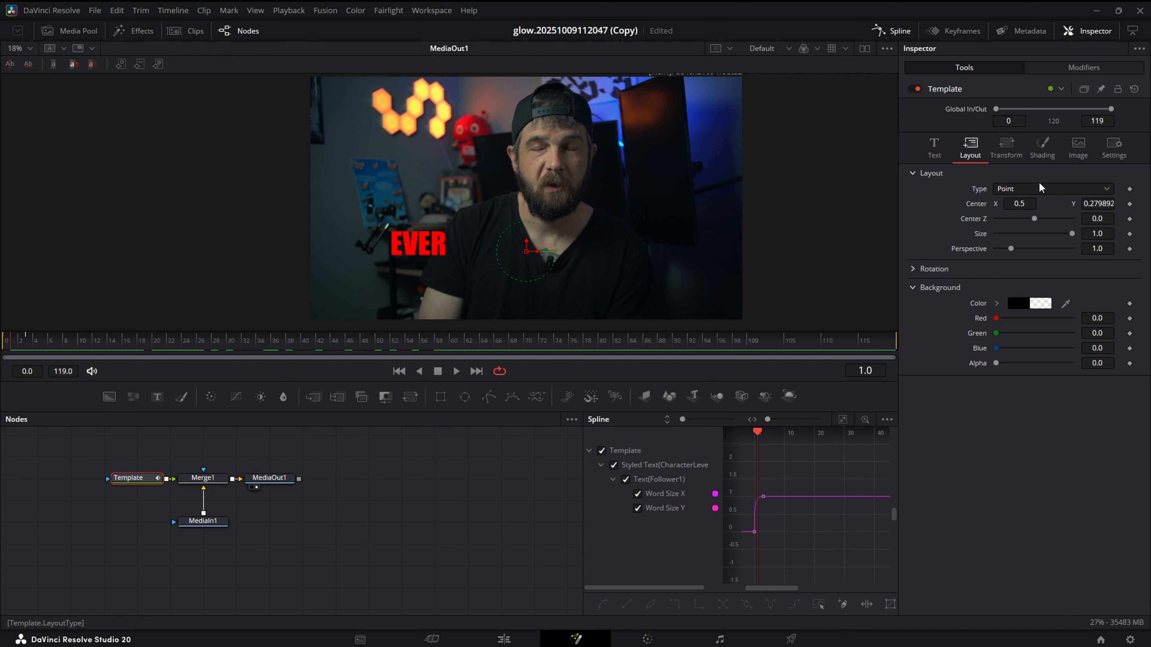
Enable Motion Blur on the Template text node with Quality 6.
left_click(1116, 142)
left_click(1007, 224)
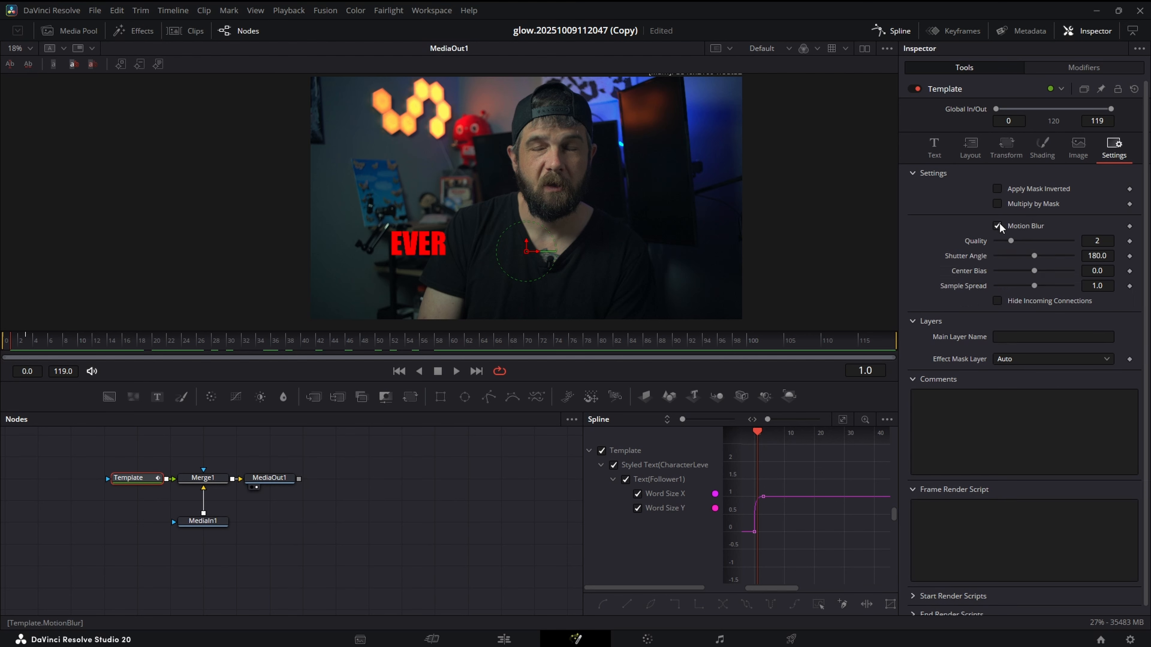
left_click(1041, 241)
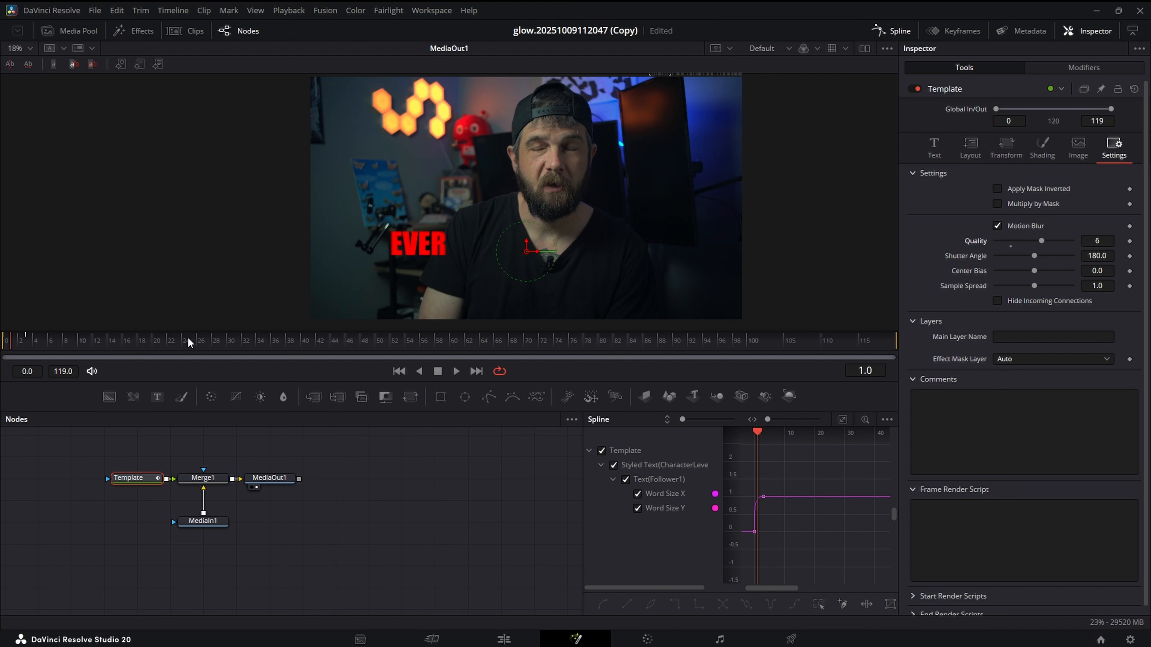
Add a keyframe for the Follower's word Pivot at frame 3.
left_click_drag(29, 337, 26, 363)
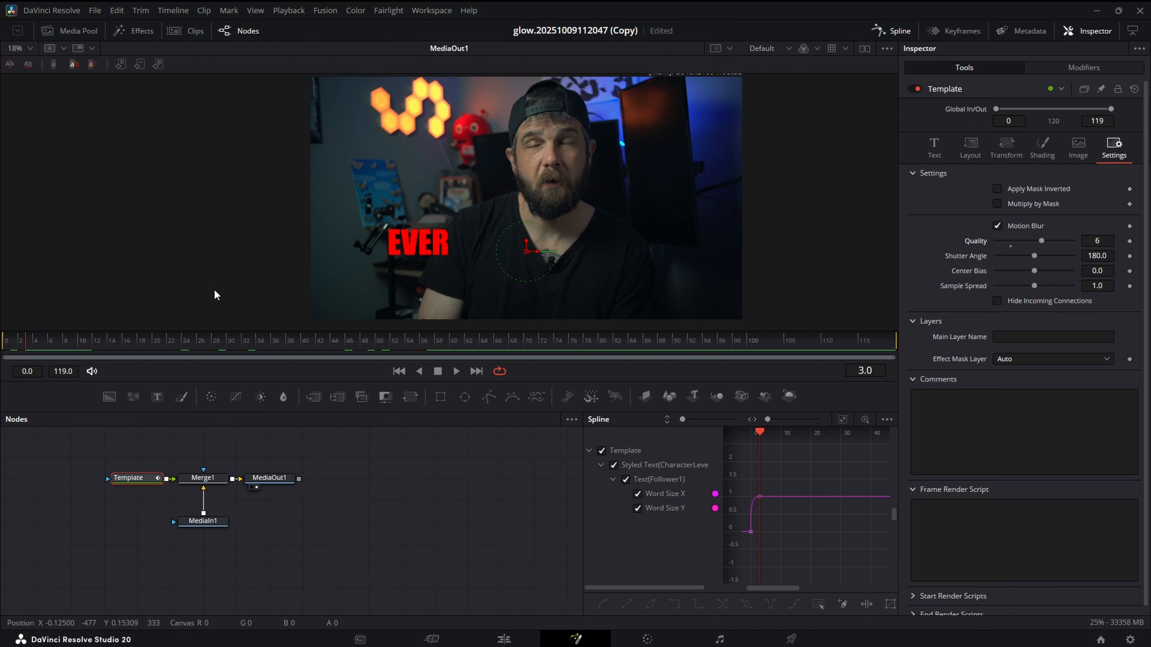
left_click(1087, 67)
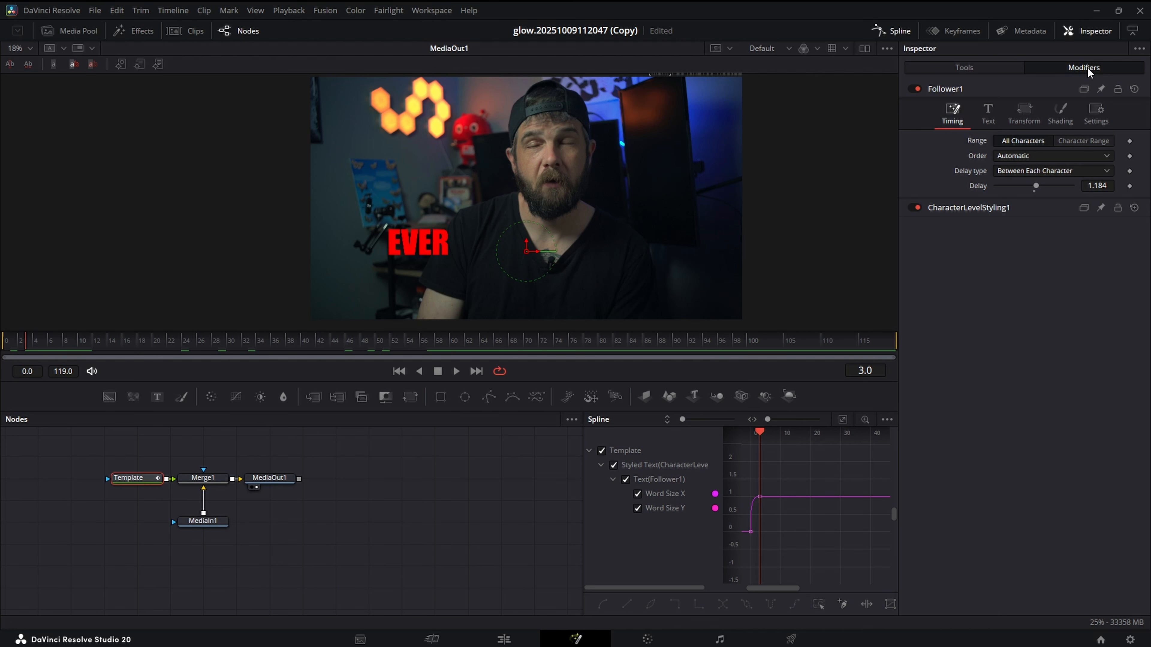
left_click(992, 114)
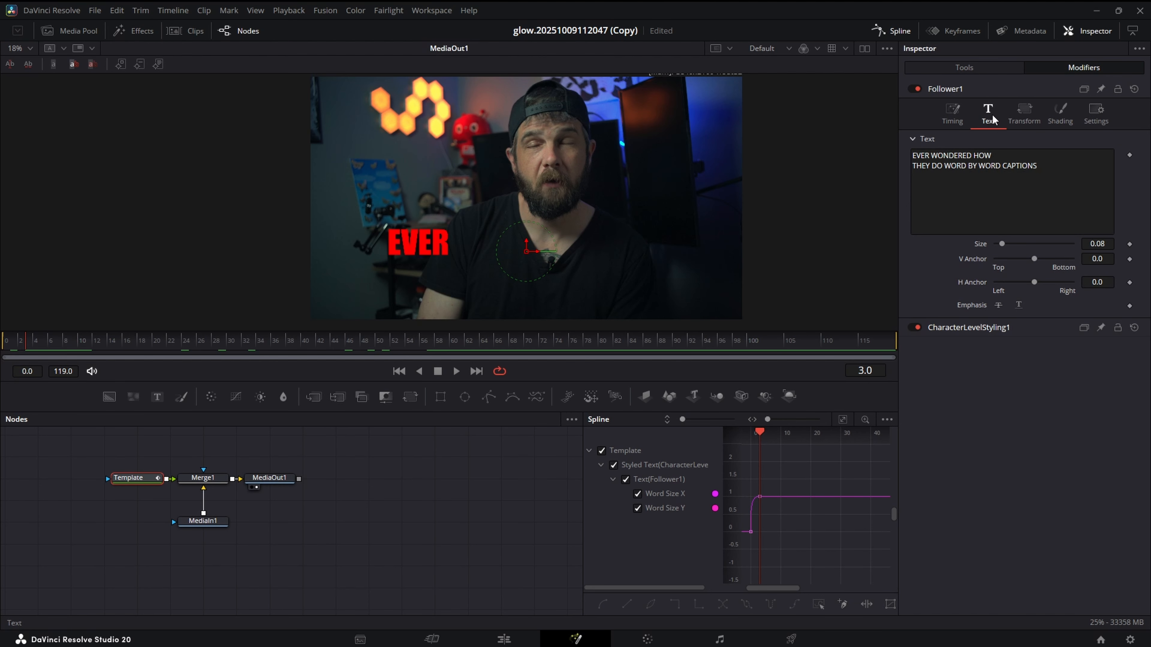
left_click(1035, 118)
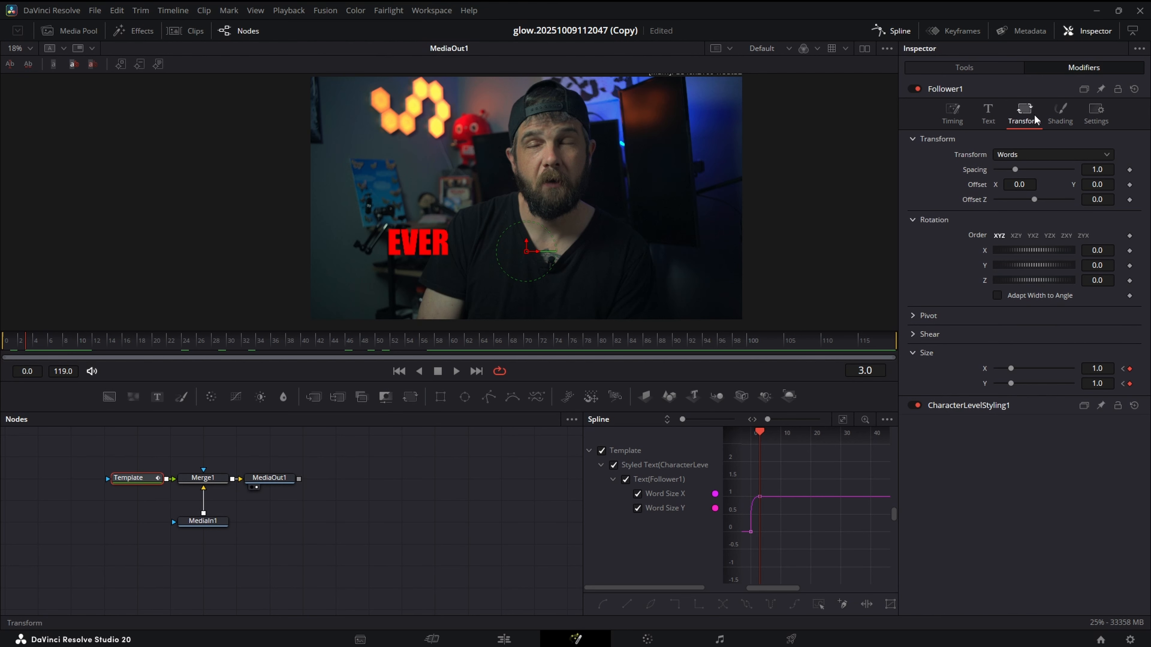
left_click(912, 316)
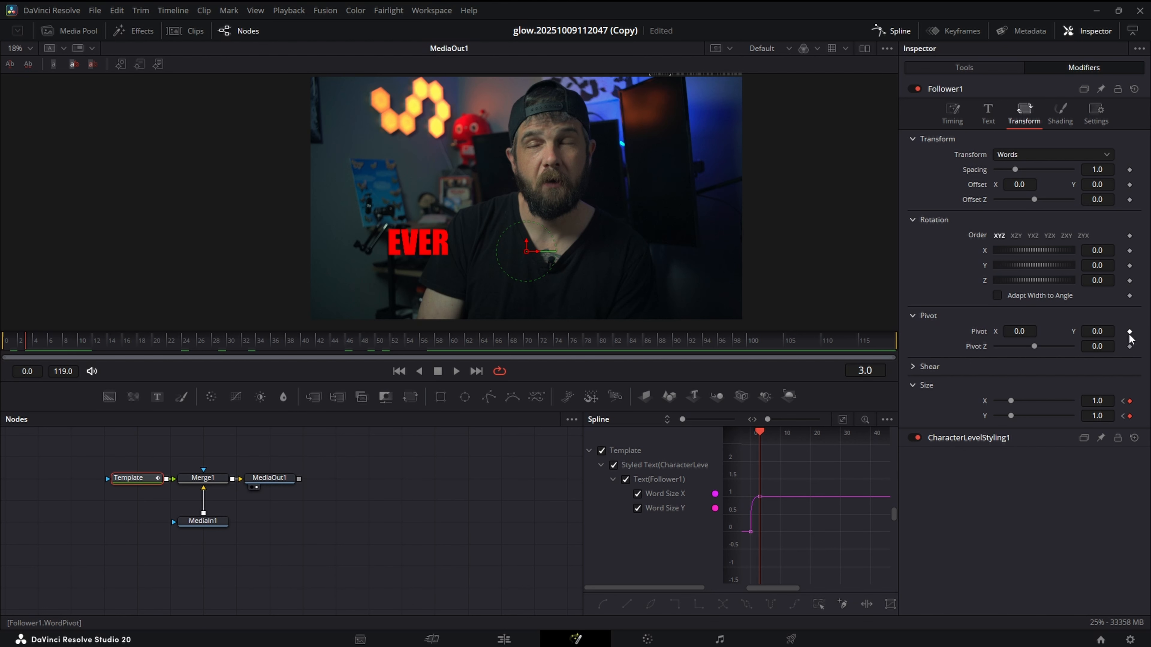
left_click(1130, 333)
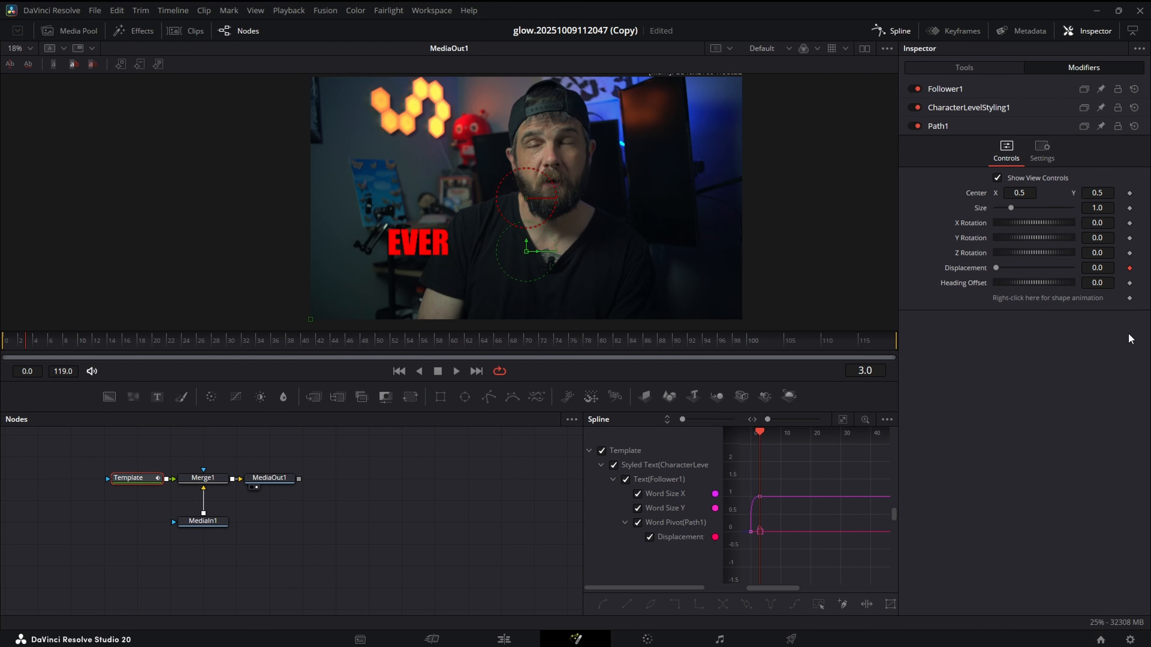
left_click(1018, 86)
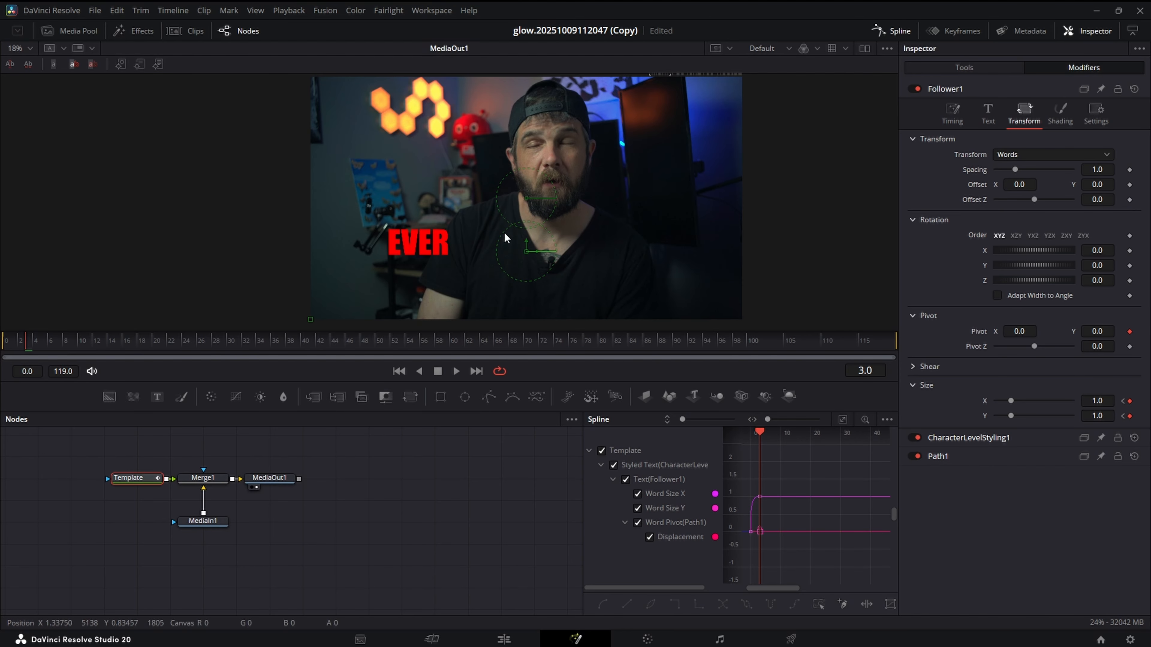
Keyframe the Follower's Pivot Y at 0.144 on frame 6 and remove the pivot keyframe at frame 3.
left_click_drag(45, 347, 54, 343)
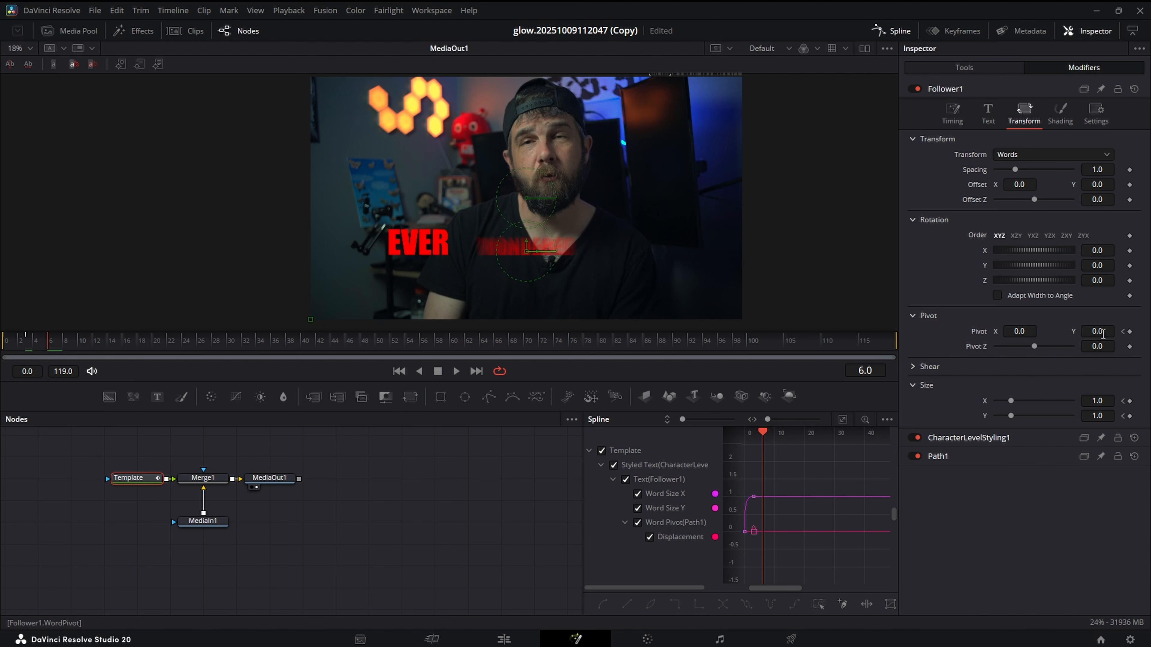
left_click_drag(1103, 333, 1105, 333)
left_click(1123, 332)
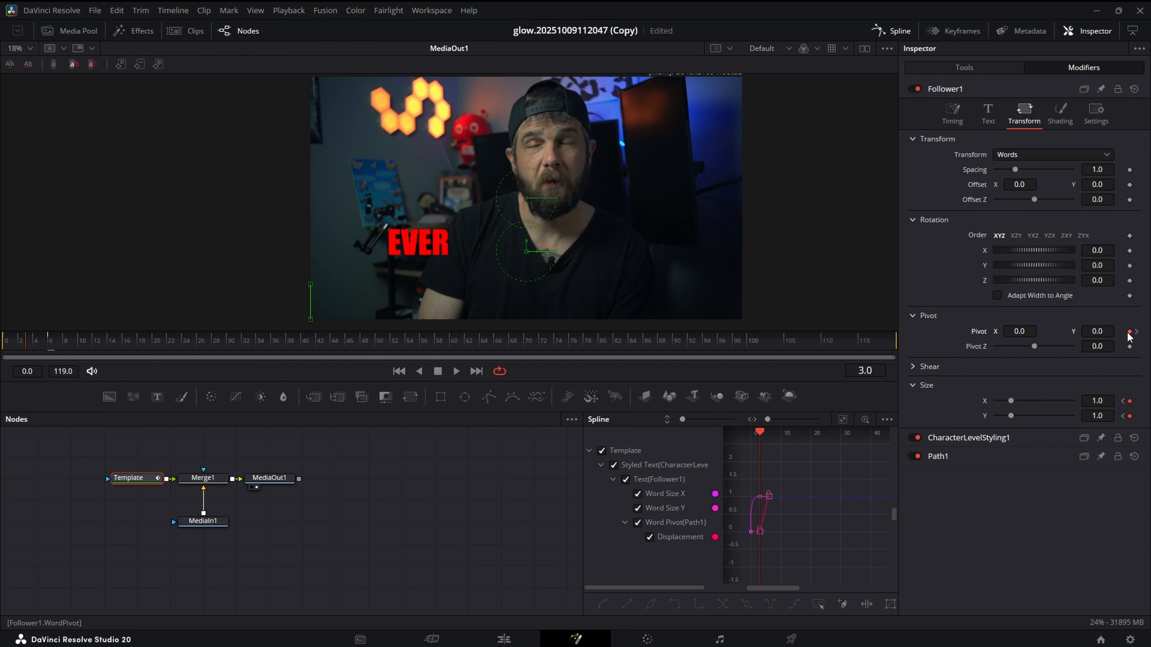
left_click(1128, 332)
left_click(1138, 333)
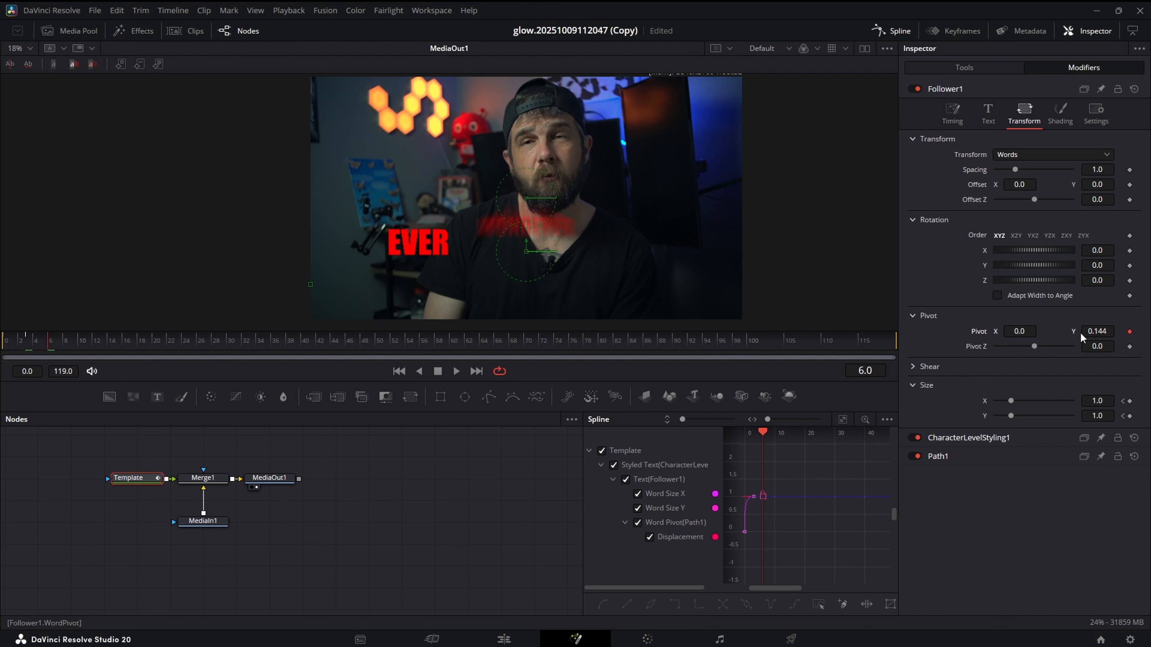
Scrub through the word animation and set the Follower's Pivot Y to 0.118 at frame 6.
left_click_drag(57, 344, 92, 352)
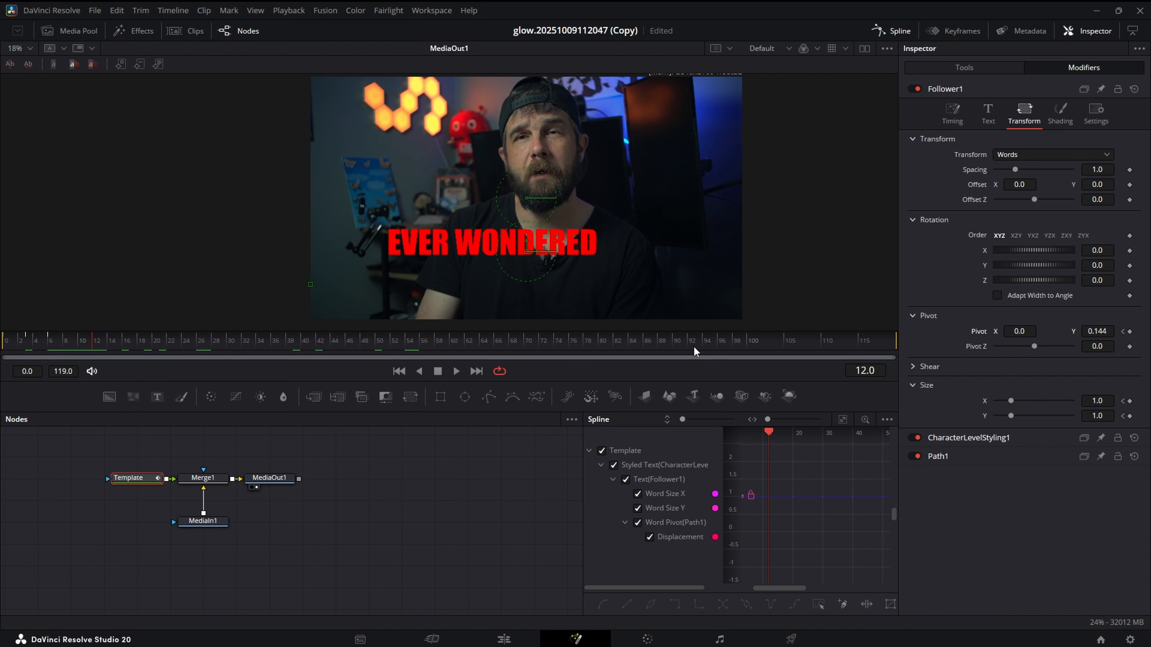
left_click(1124, 333)
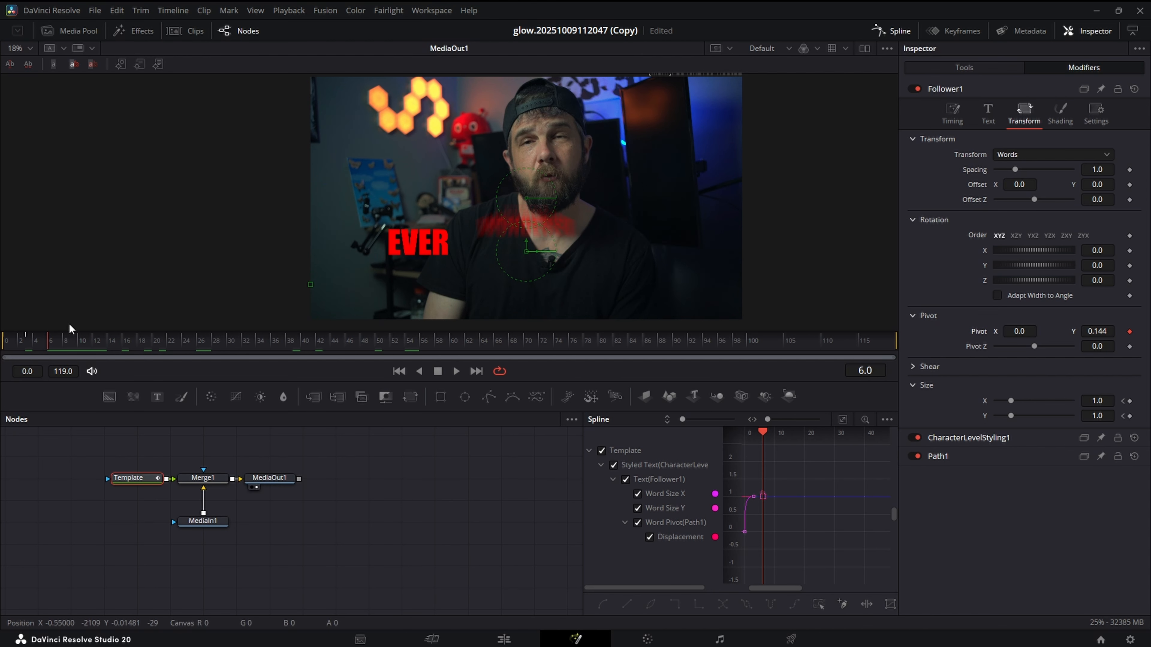
mouse_move(1100, 331)
left_mouse_down()
mouse_move(1115, 331)
mouse_move(1090, 331)
mouse_move(1102, 331)
left_mouse_up()
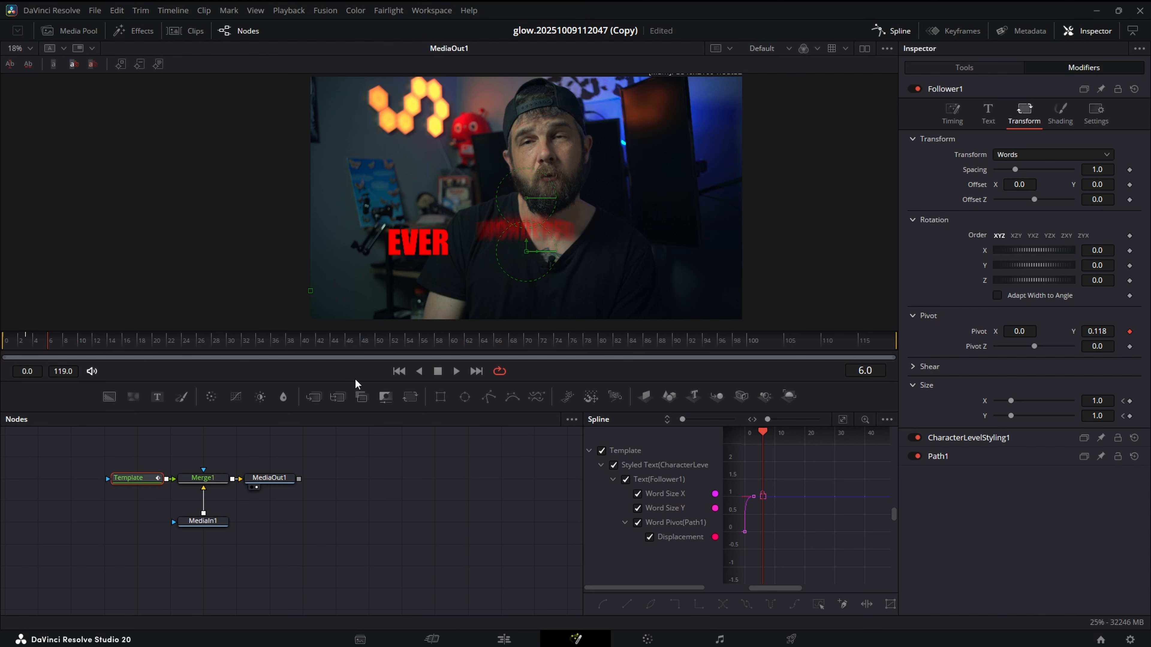
Trim the end of the Text+ caption clip to 01:48:52:09 on the Edit page and play it back from 01:48:50:00.
left_click_drag(110, 341, 687, 350)
left_click(508, 636)
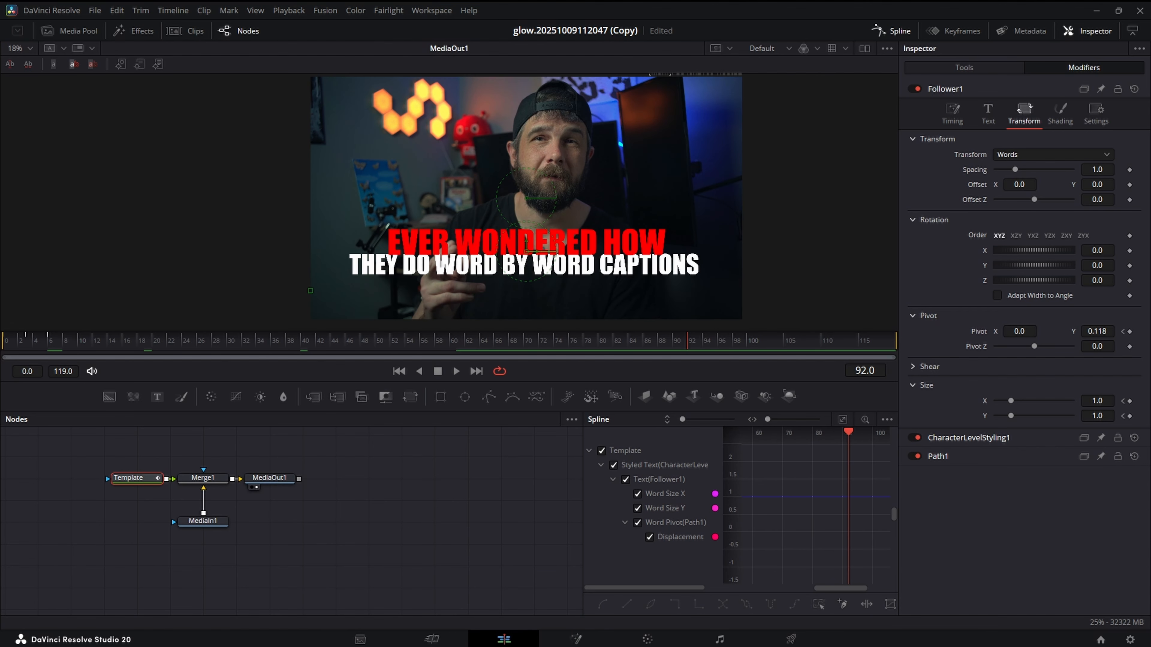
left_click(703, 429)
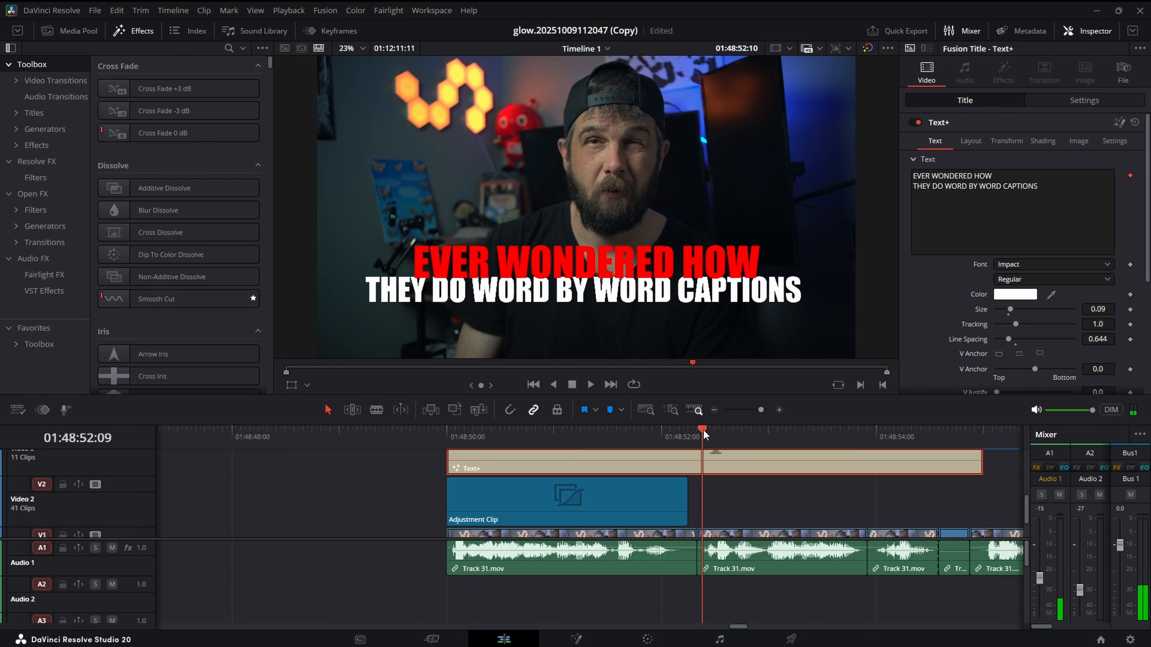
left_click_drag(981, 467, 685, 501)
scroll(713, 467, "up", 2)
left_click(450, 434)
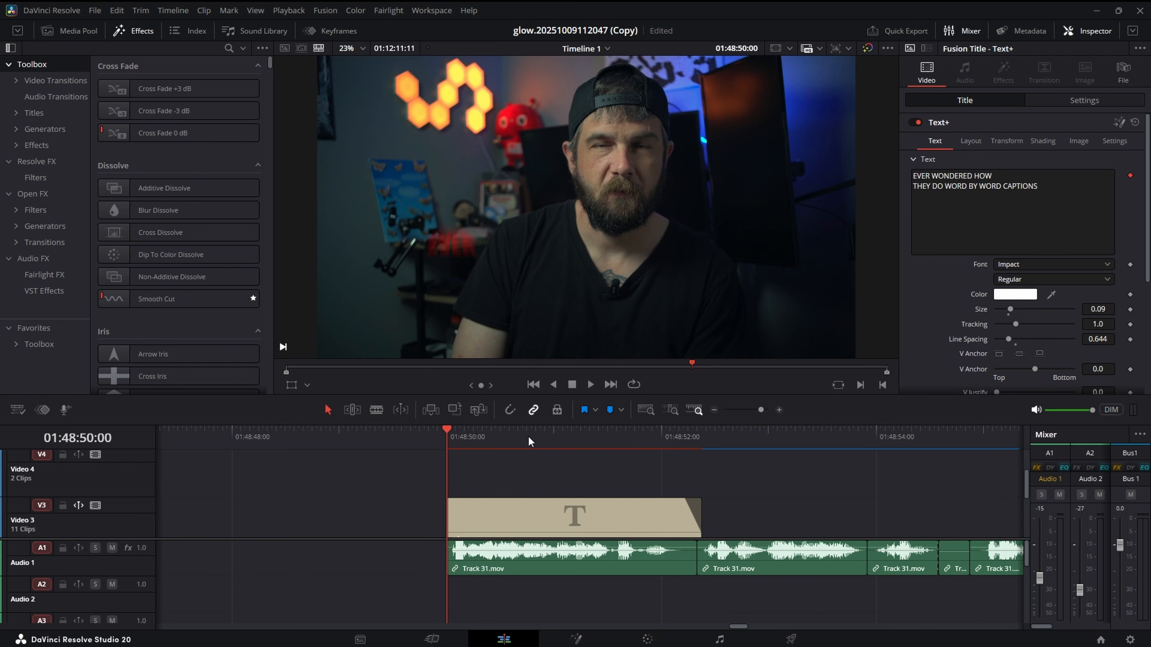
key("space")
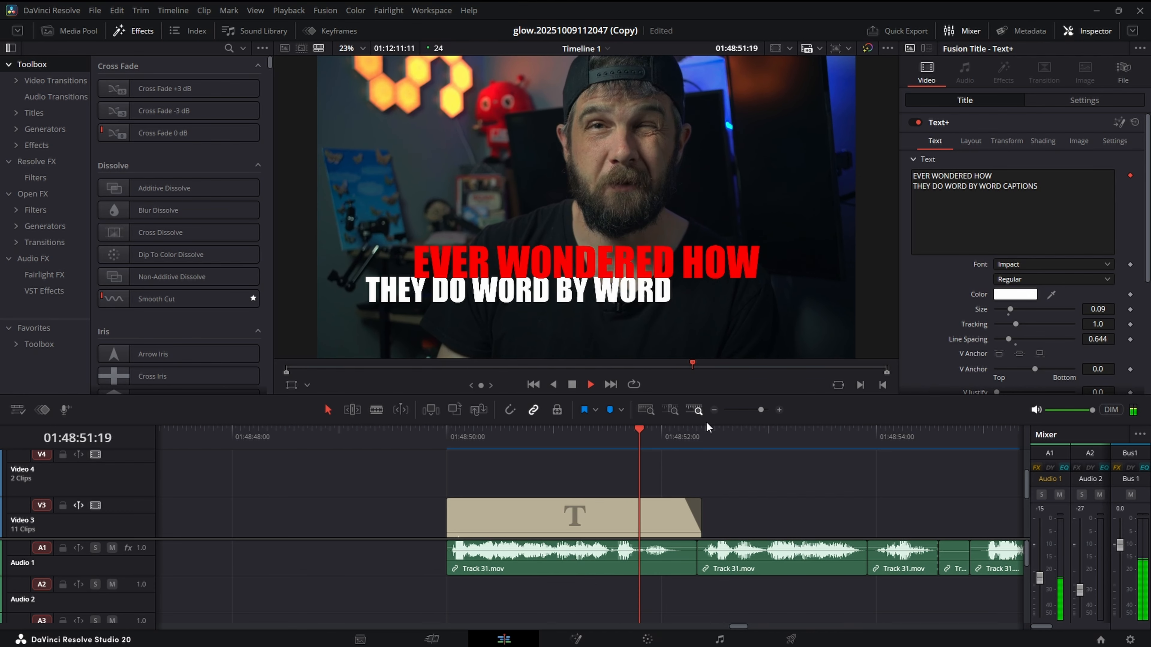
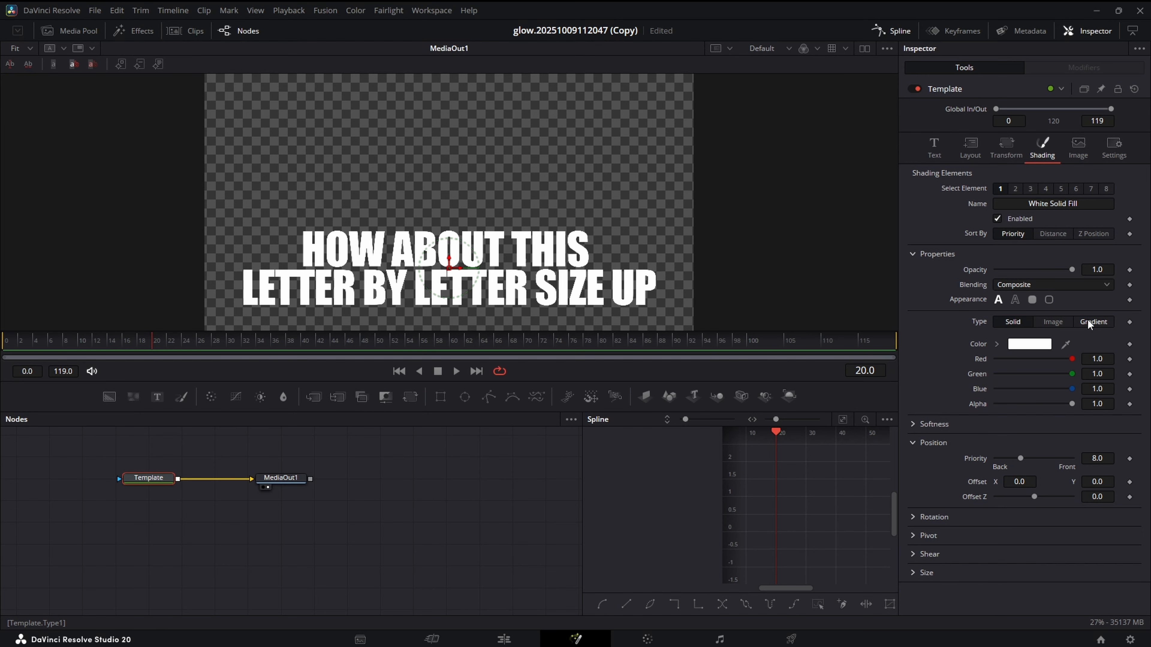
Give the HOW ABOUT THIS text a Gradient fill with the black stop at 0.099502 and set Line Spacing to 0.596.
left_click(1087, 320)
left_click_drag(1114, 353, 1004, 354)
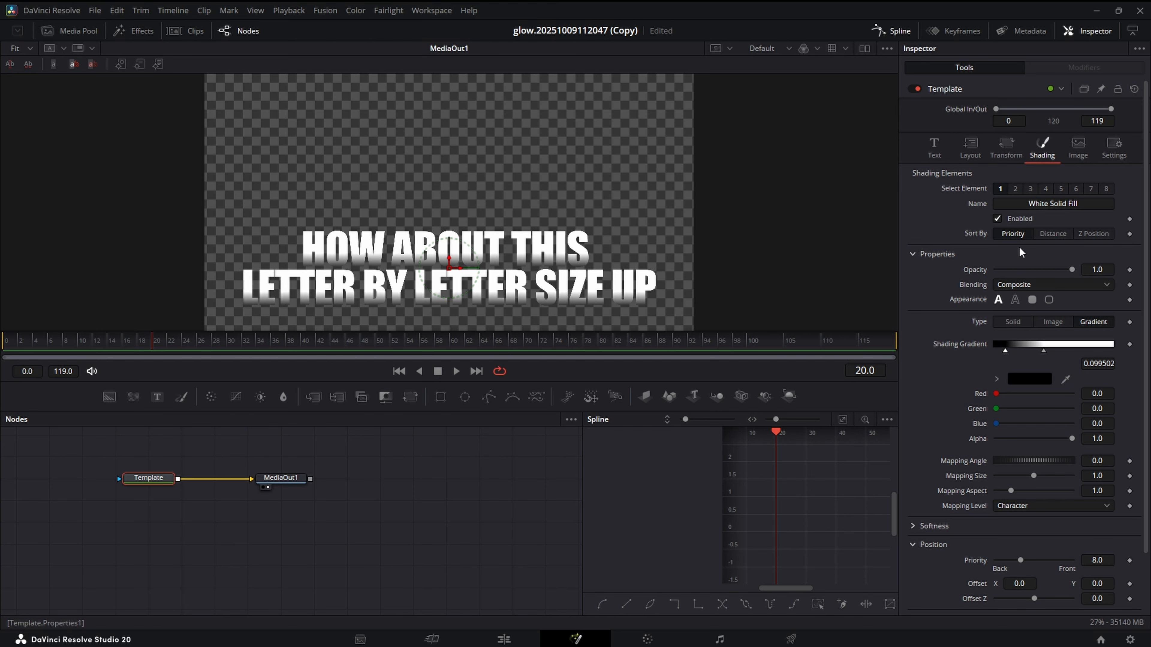
left_click(937, 149)
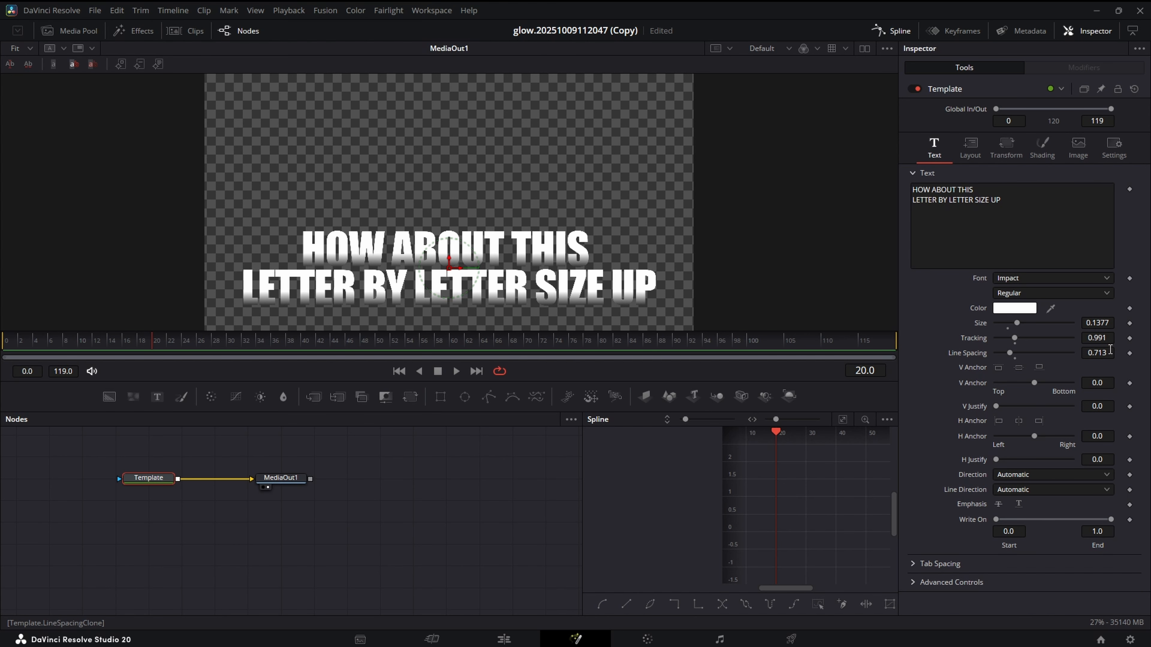
left_click_drag(1111, 353, 1090, 353)
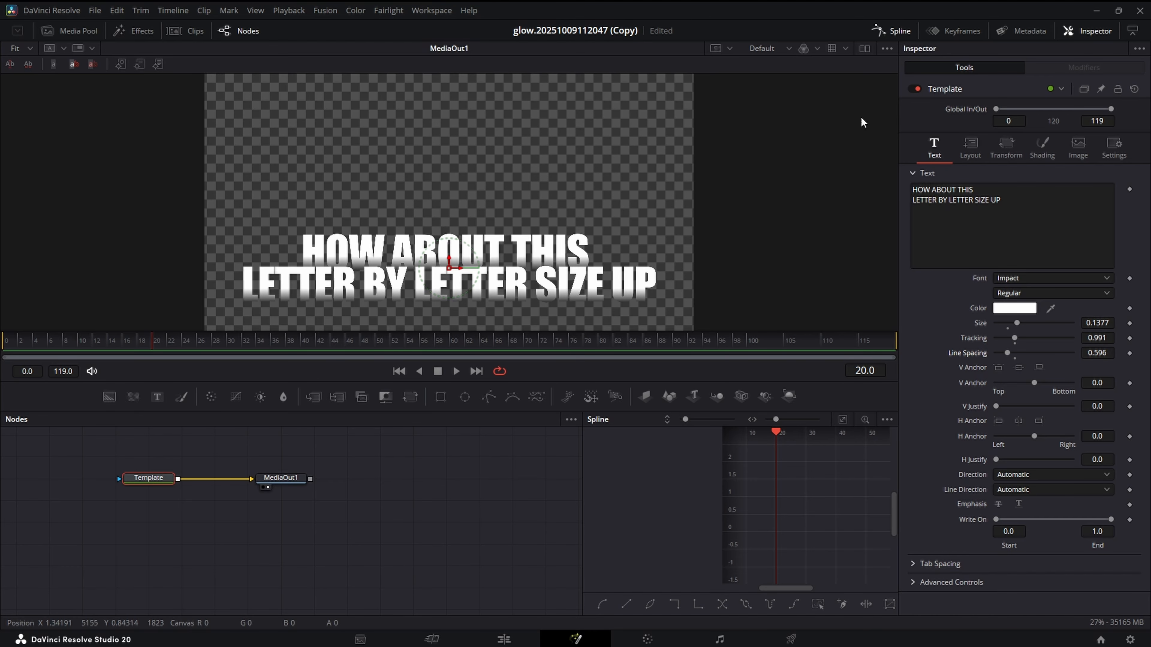
Add a Follower modifier to the Template node's text and expand its character Size settings.
right_click(987, 232)
left_click(1018, 307)
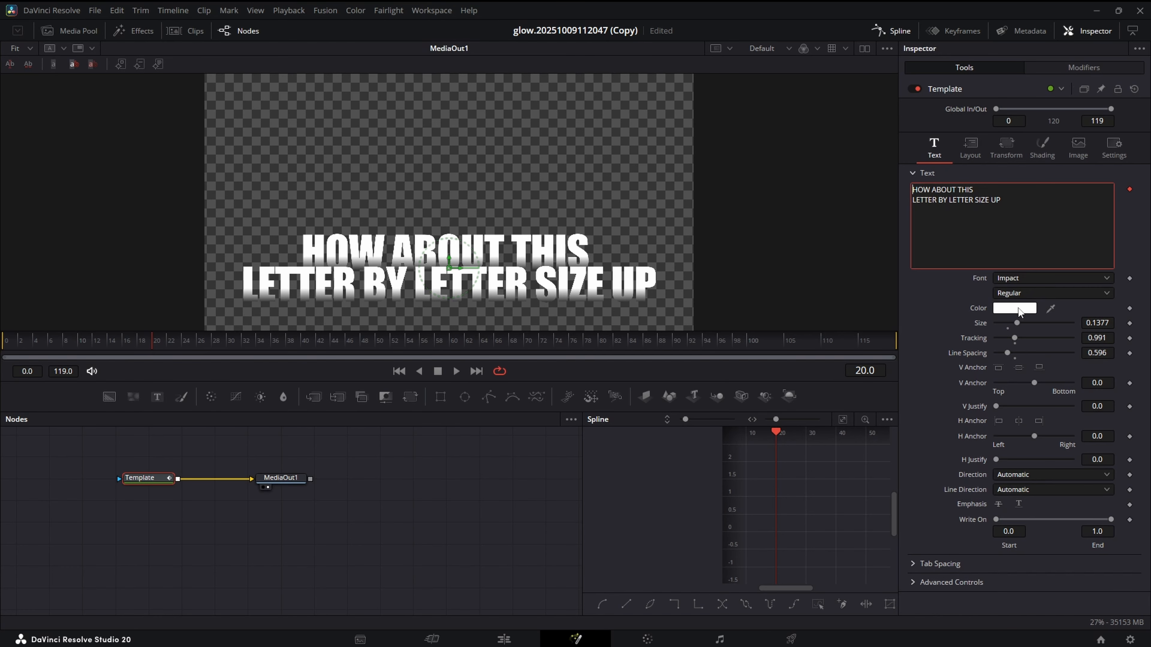
left_click(1071, 72)
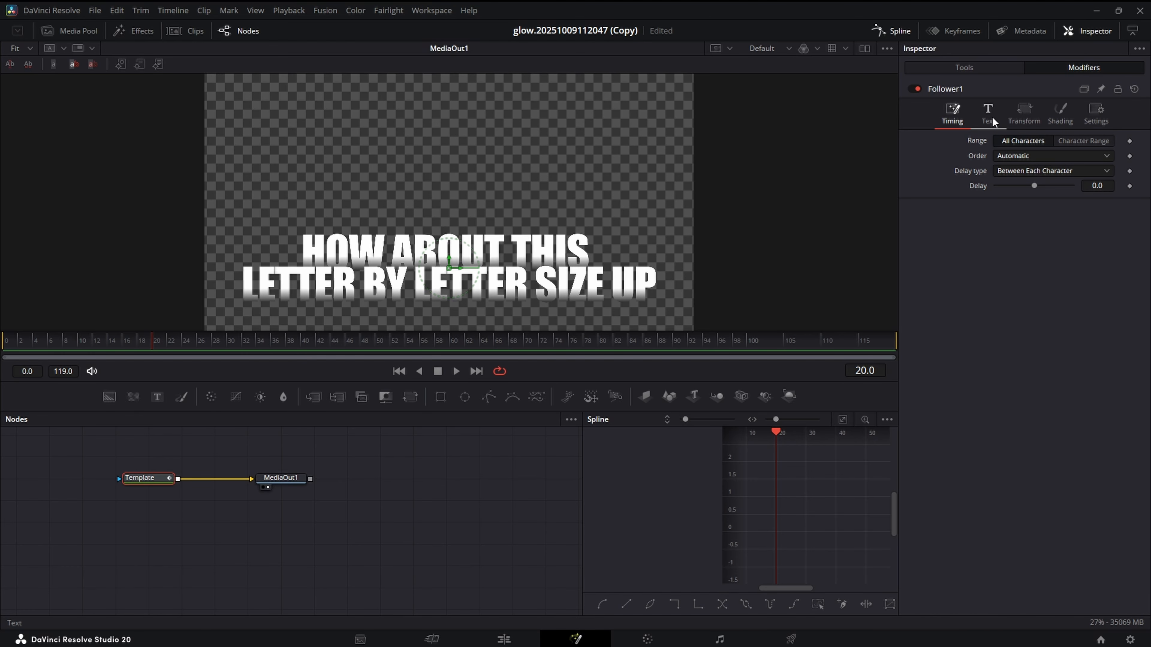
left_click(1025, 114)
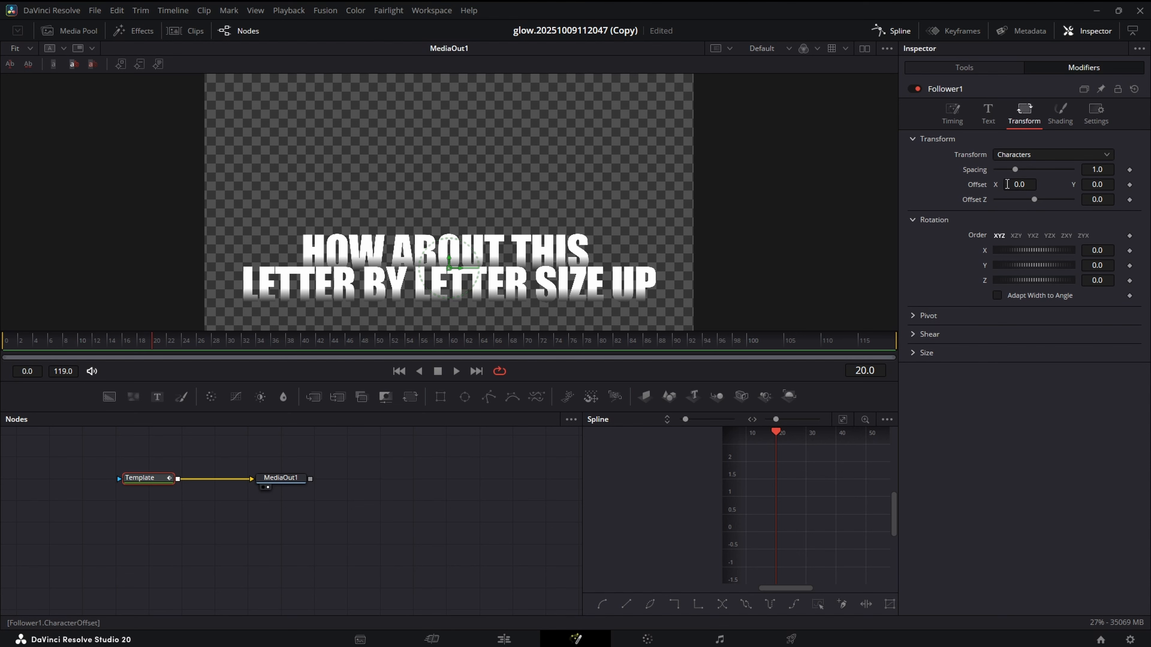
left_click(913, 353)
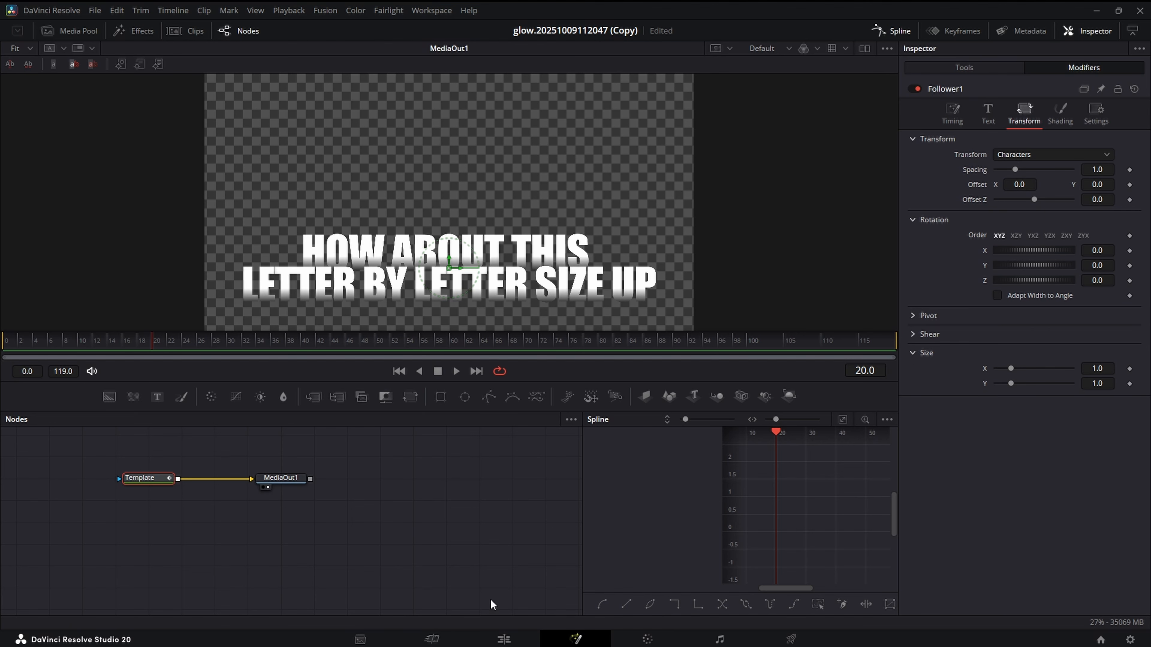
Position the playhead at 01:48:54:12 in the edit timeline and keyframe the Follower's Size Y at 1.0 on that frame in Fusion.
left_click(502, 640)
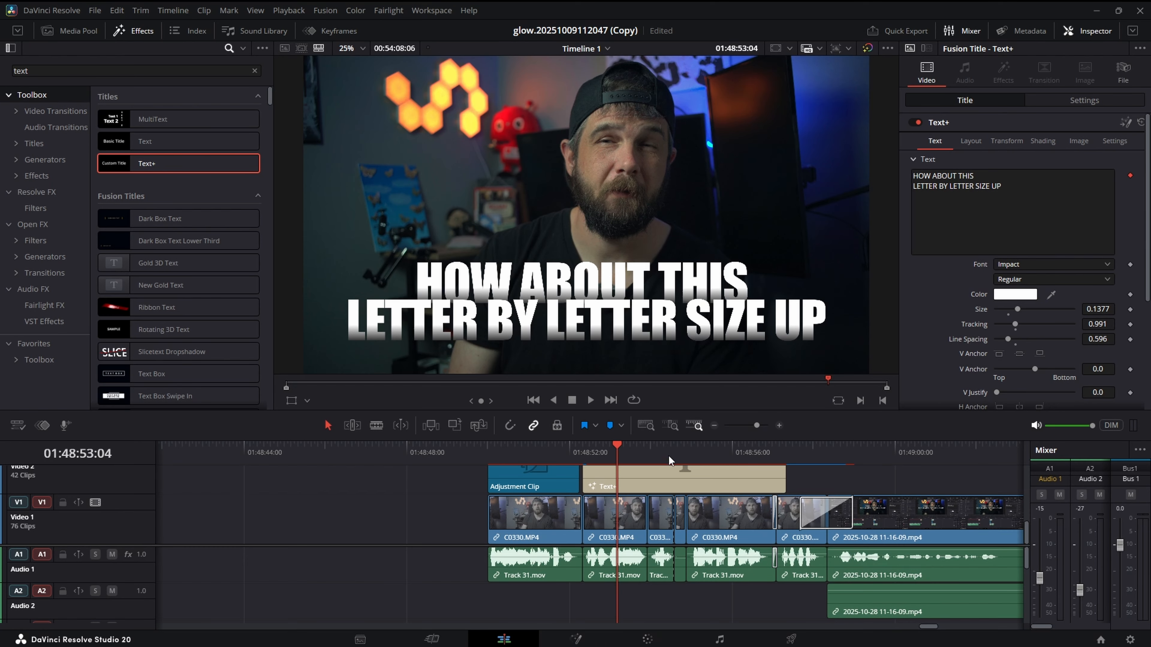
left_click(672, 444)
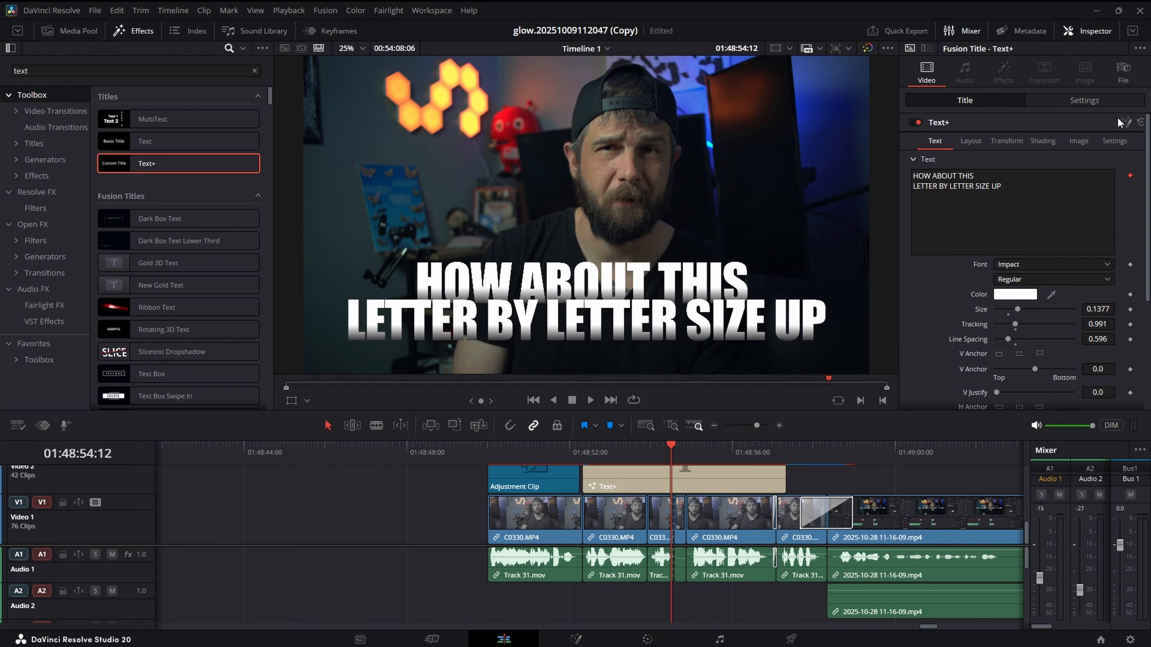
left_click(1127, 123)
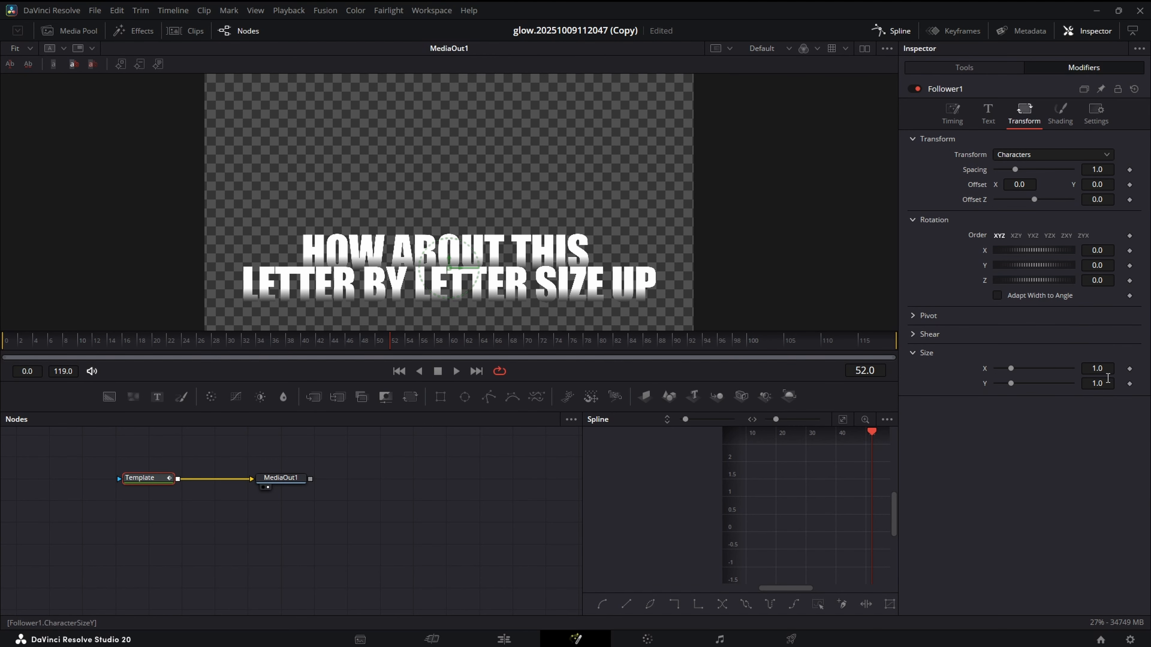
left_click(1130, 383)
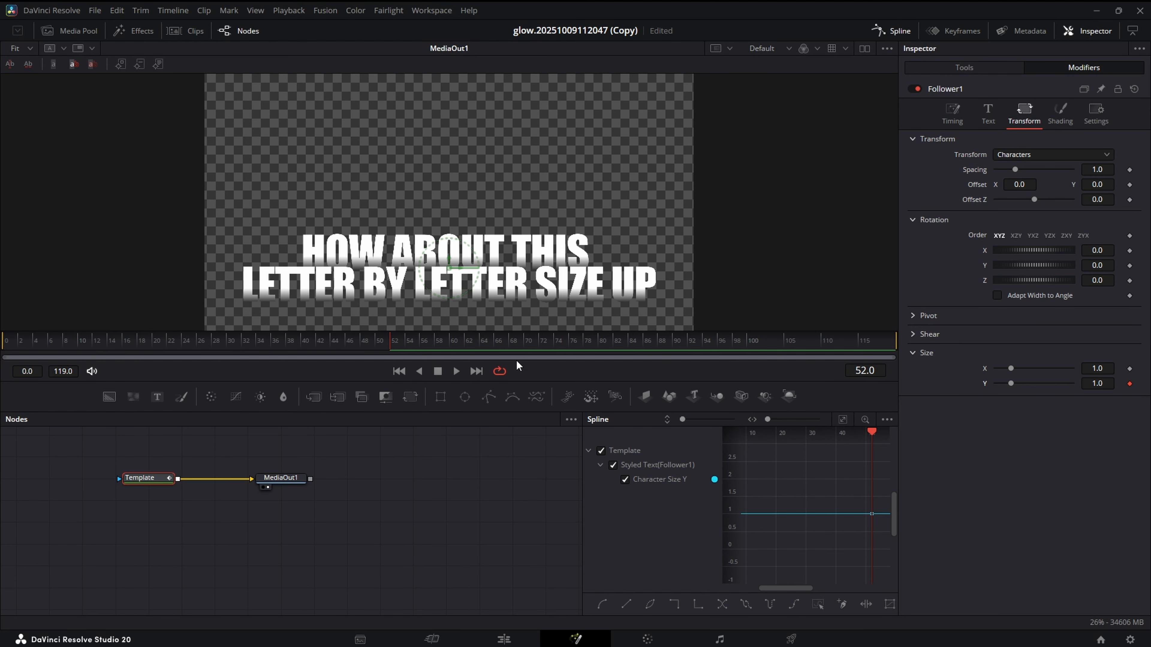
Keyframe the Follower's Size Y at 0 on frame 0 and scrub through the growth up to frame 52.
left_click(399, 370)
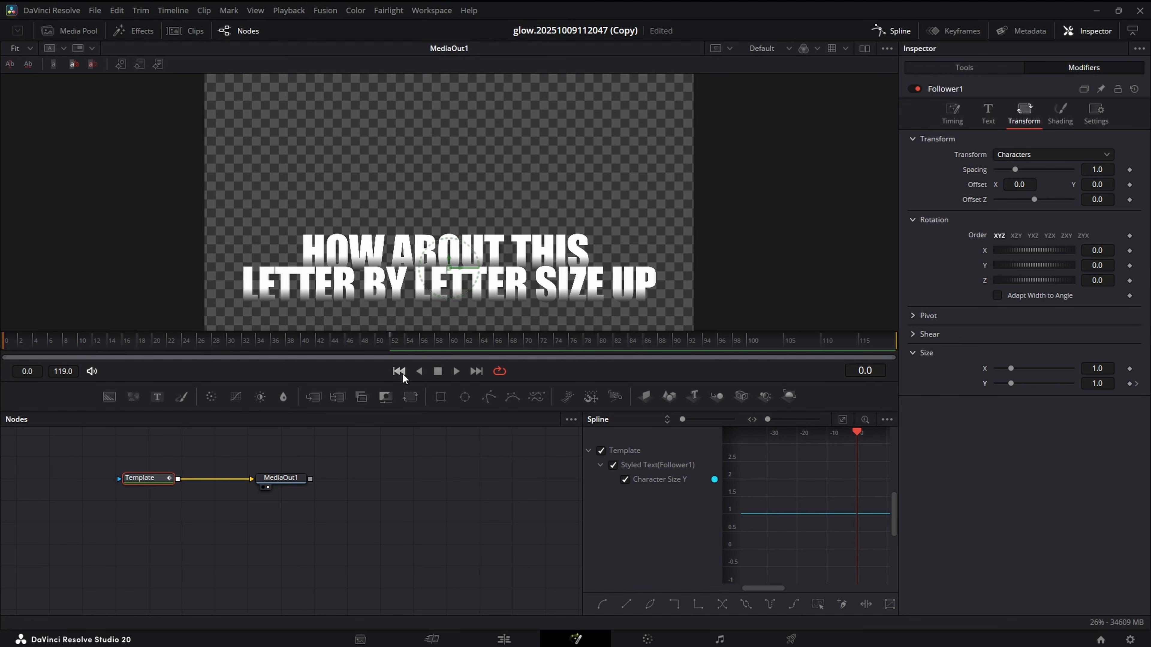
left_click(1131, 383)
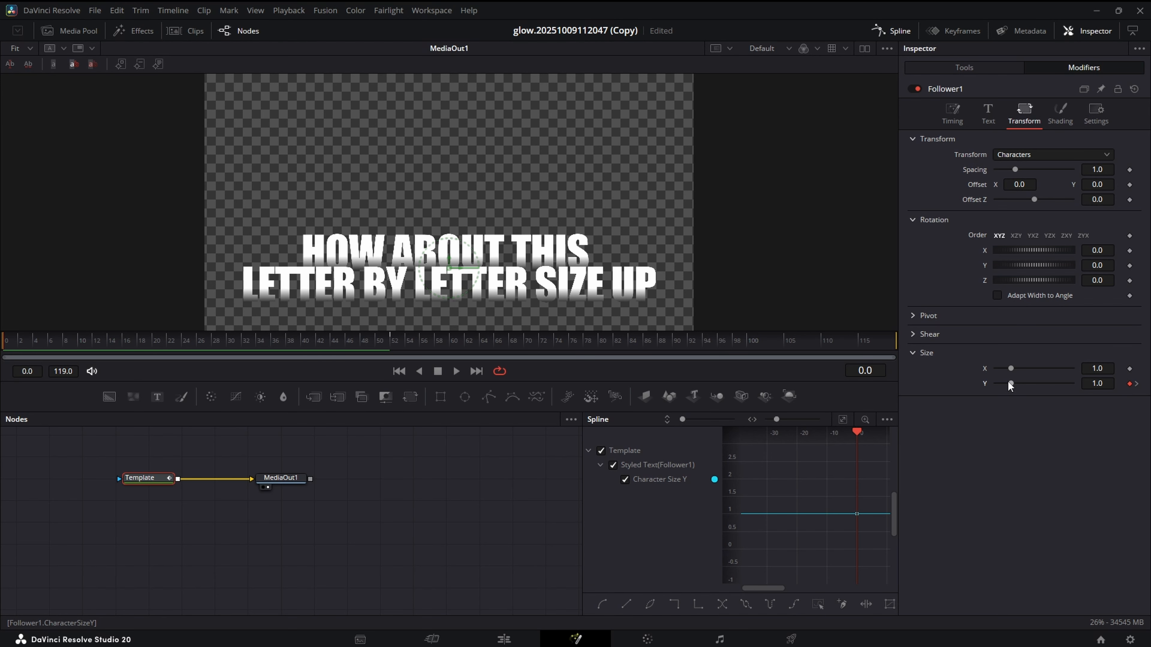
left_click_drag(1010, 383, 993, 384)
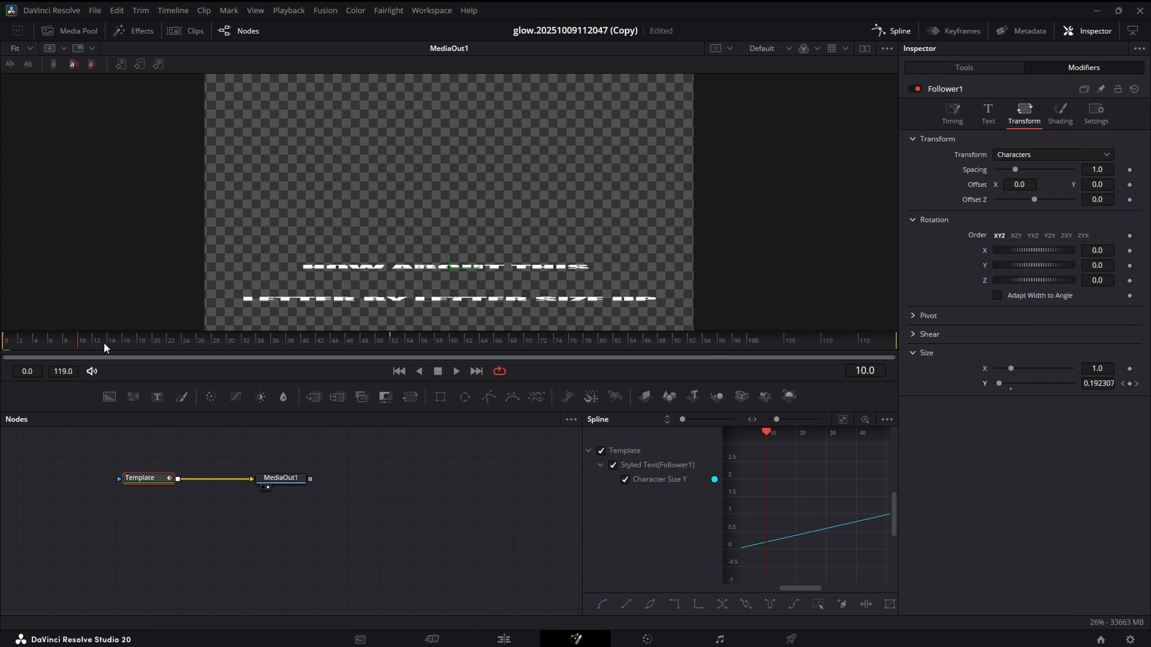
left_click_drag(195, 348, 390, 348)
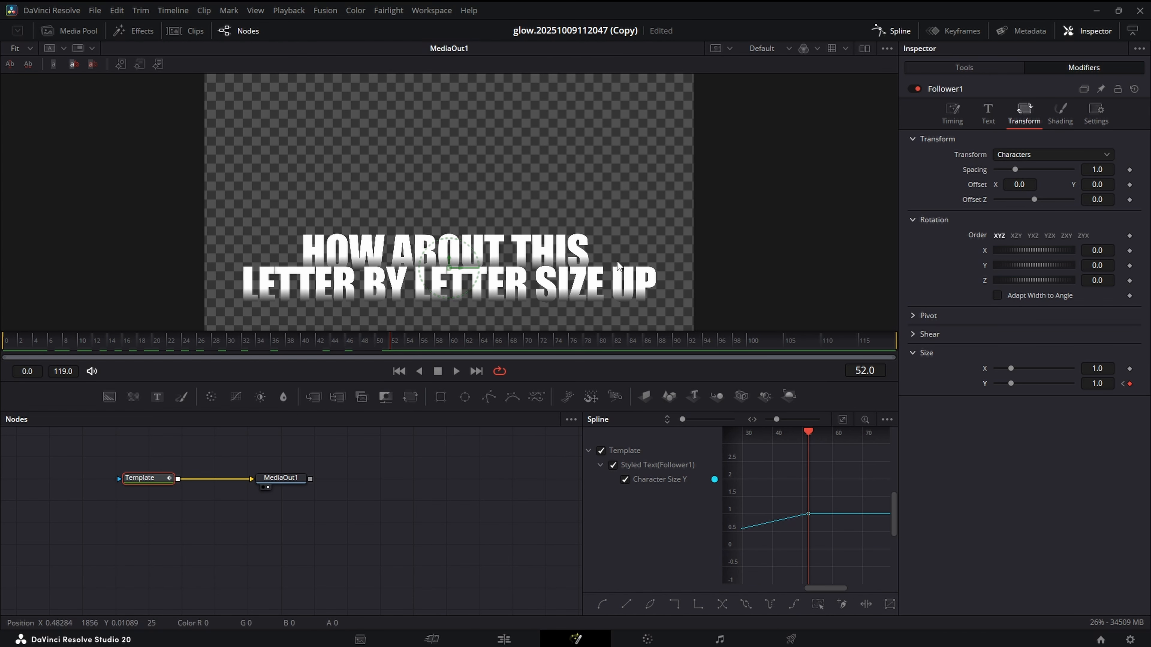
Try a Follower Delay of 0.192 between characters, preview it, and set the Delay to 0.311.
left_click(952, 114)
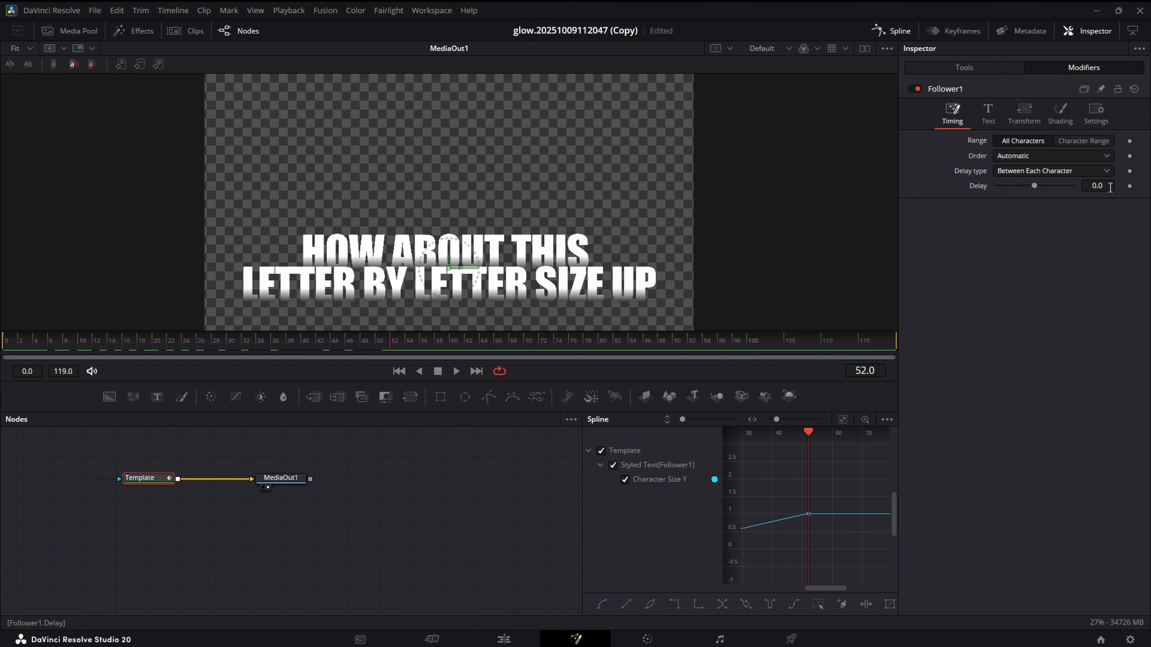
left_click_drag(1110, 187, 1117, 188)
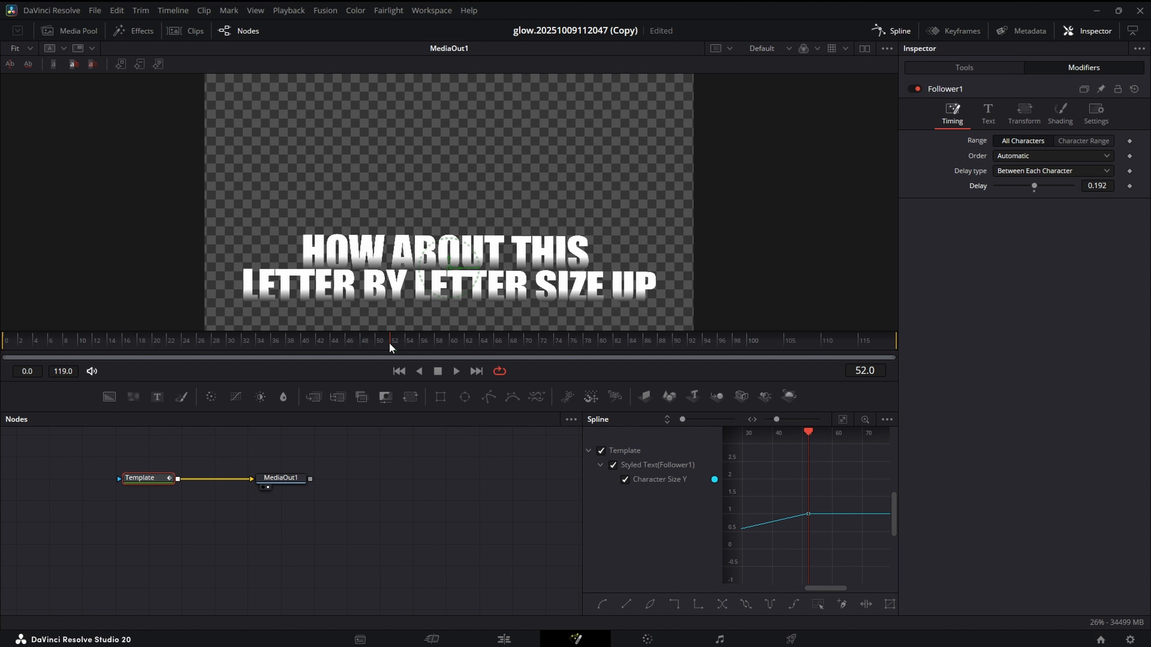
left_click_drag(393, 345, 2, 349)
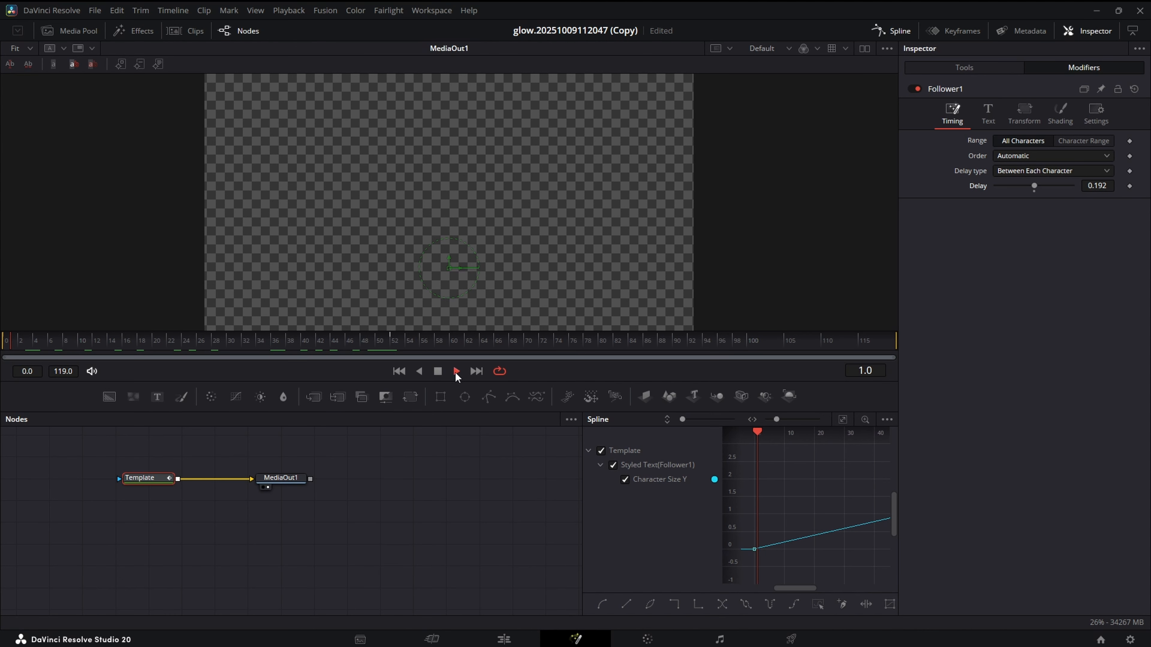
left_click(439, 372)
left_click(389, 346)
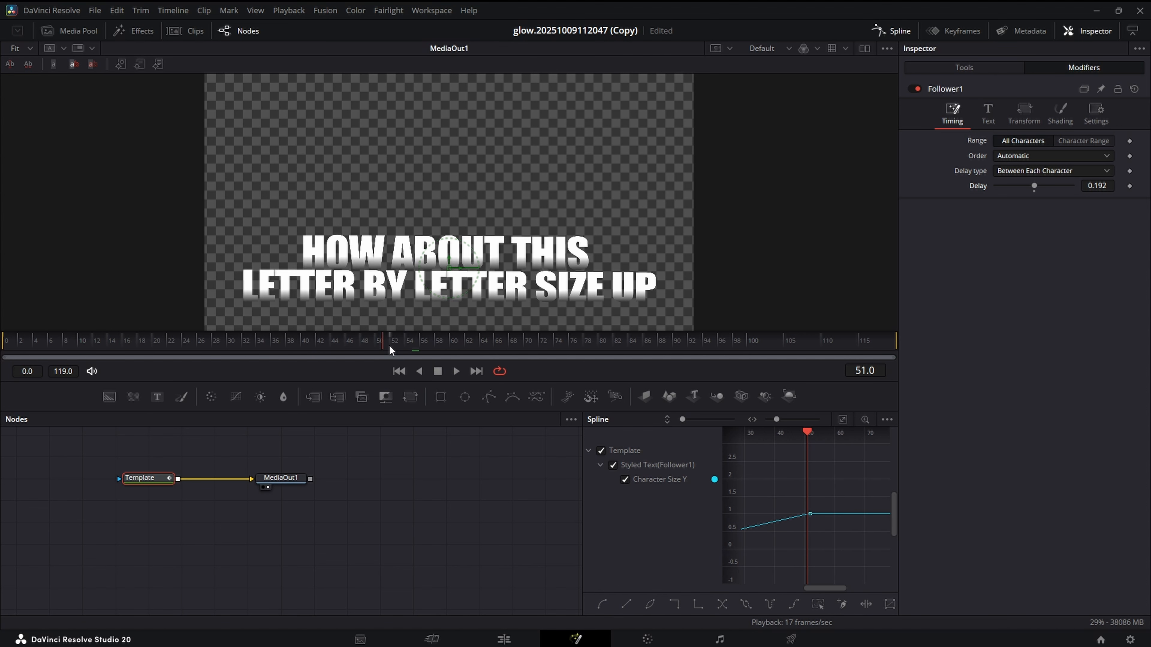
left_click_drag(390, 349, 392, 350)
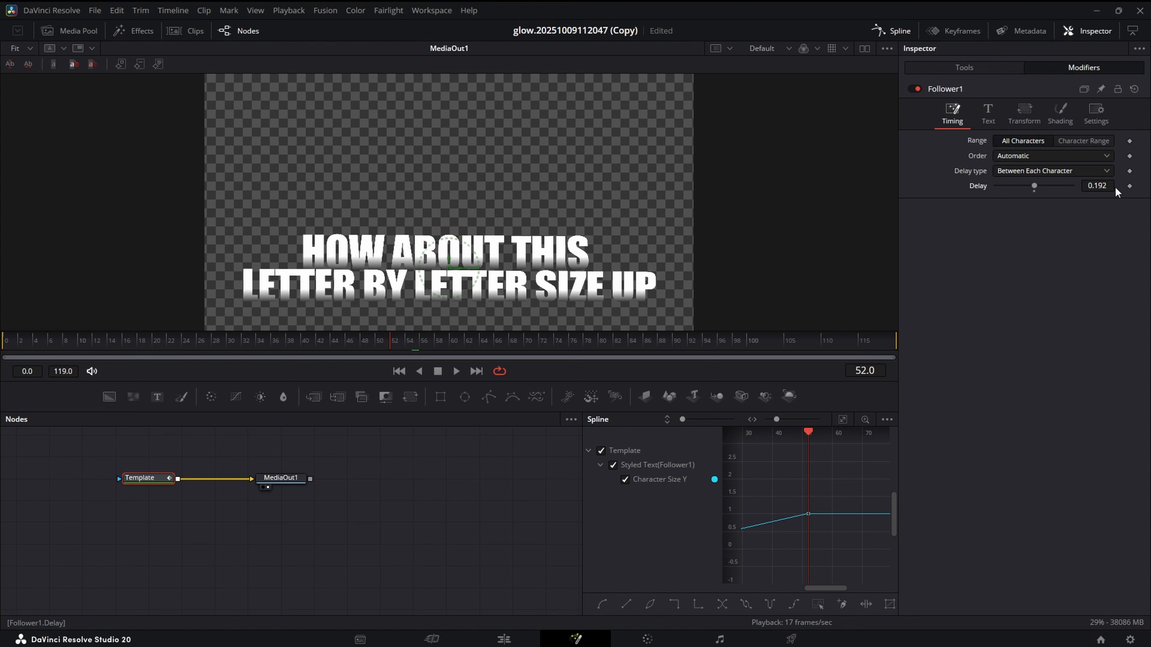
left_click_drag(1097, 186, 1149, 186)
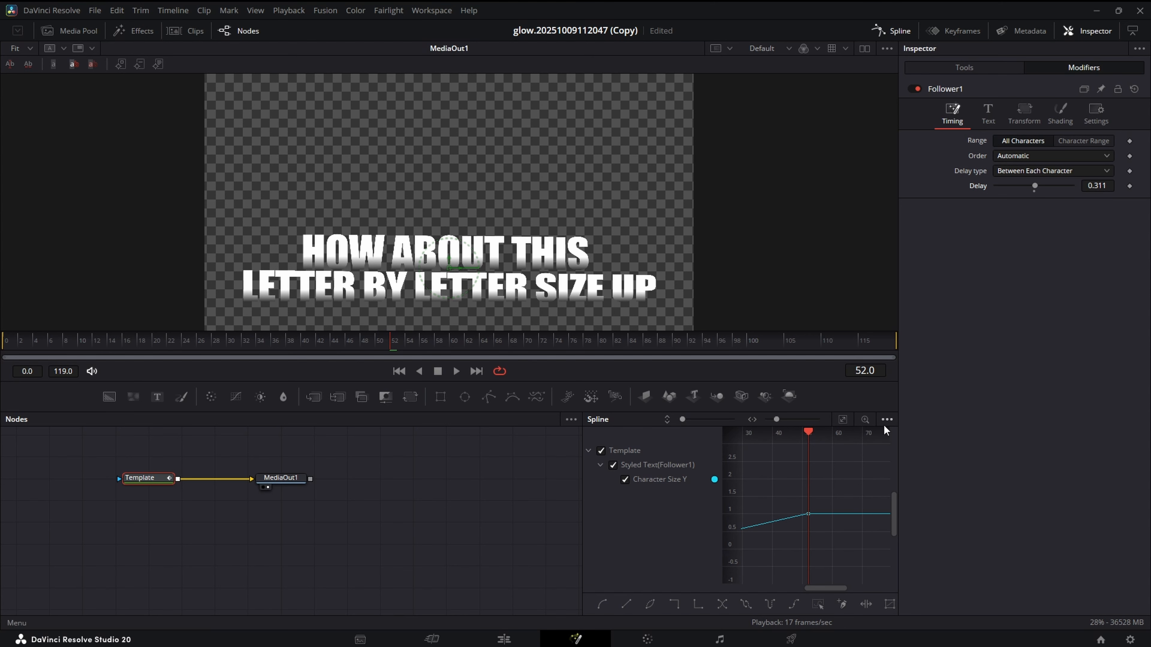
Enlarge the Spline view, fit the Character Size Y curve and apply Out Back Cubic easing to its keyframes.
left_click_drag(583, 479, 332, 479)
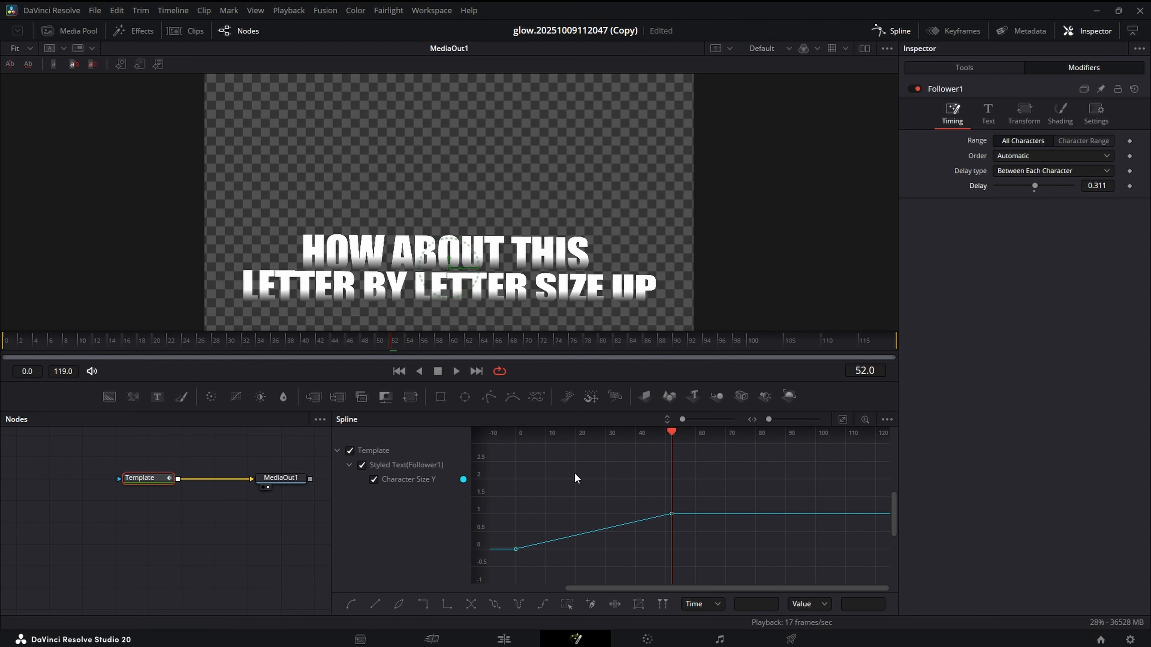
left_click(843, 419)
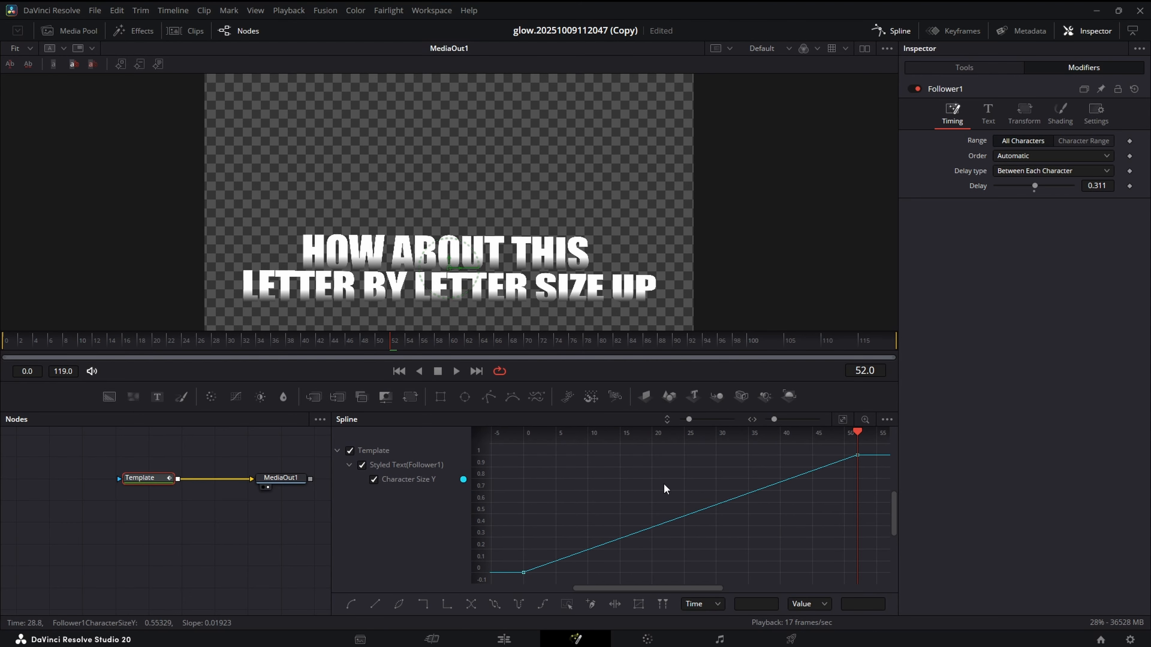
left_click(568, 605)
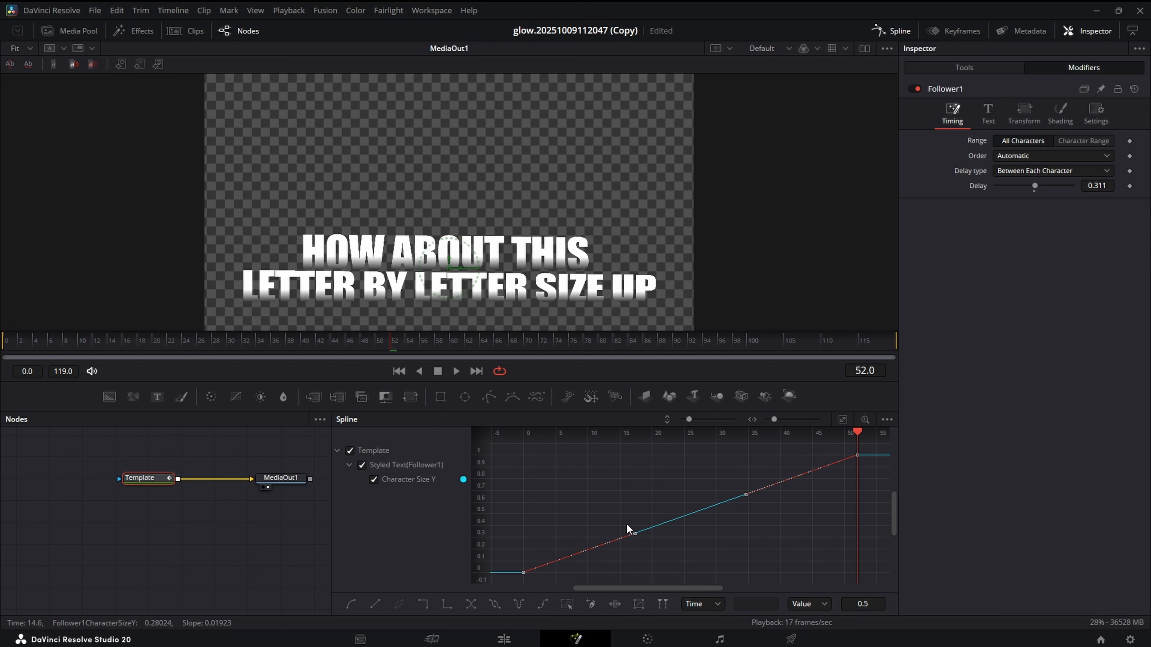
right_click(603, 493)
mouse_move(713, 281)
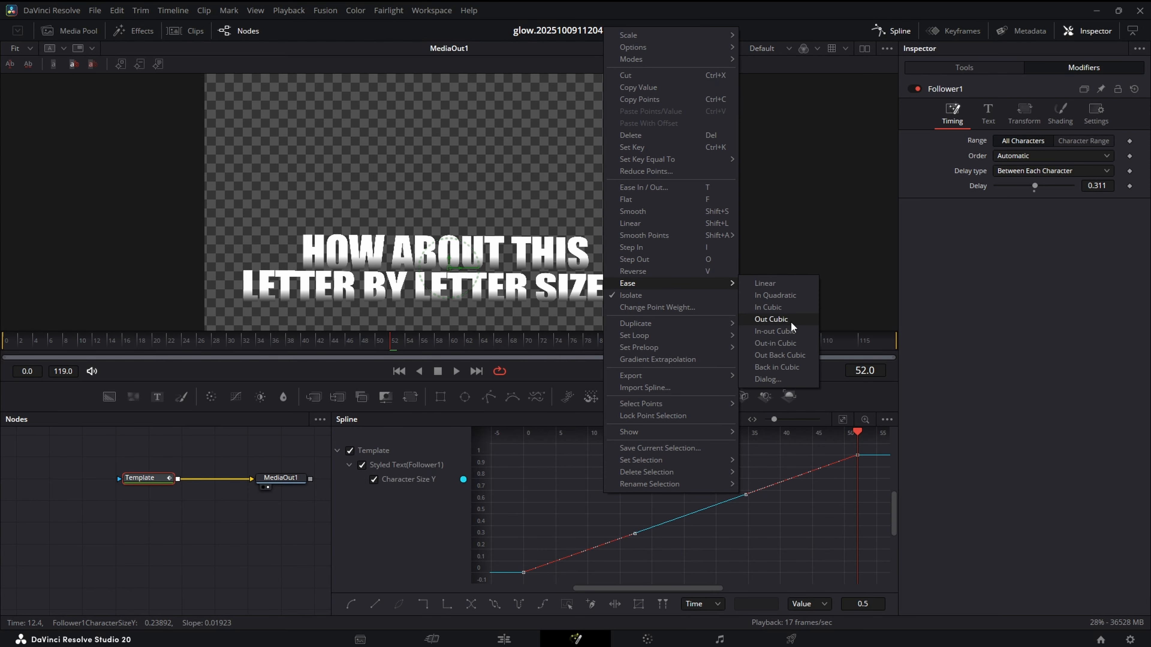
left_click(794, 358)
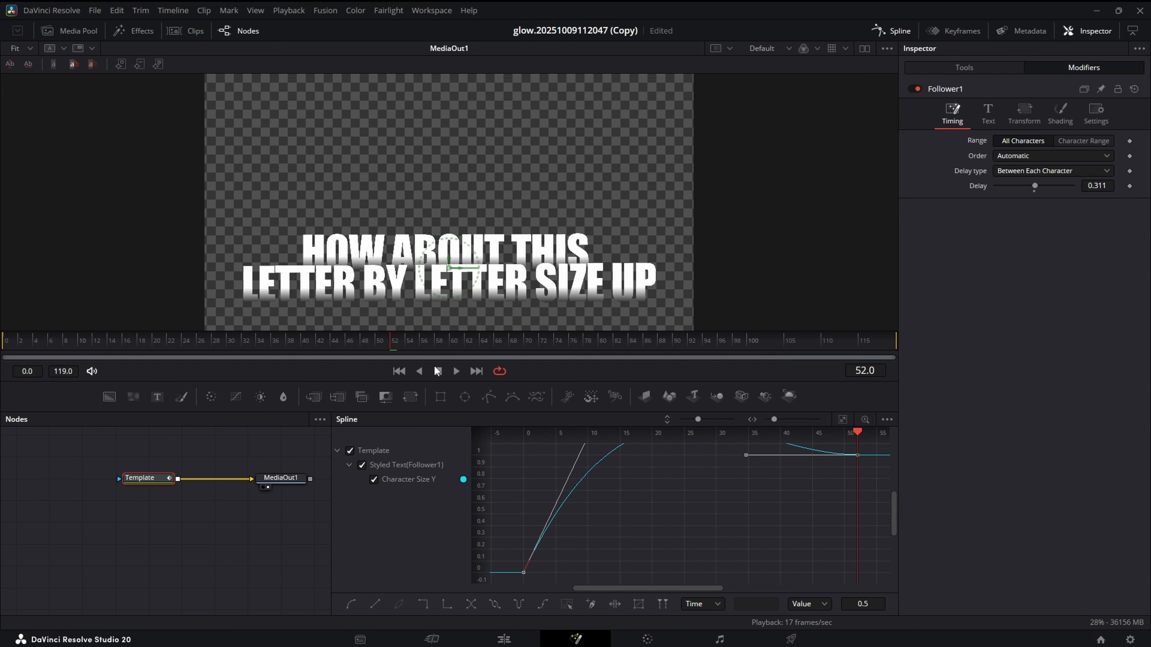
Play back the eased letter-by-letter animation and reselect the Template text node.
left_click(405, 370)
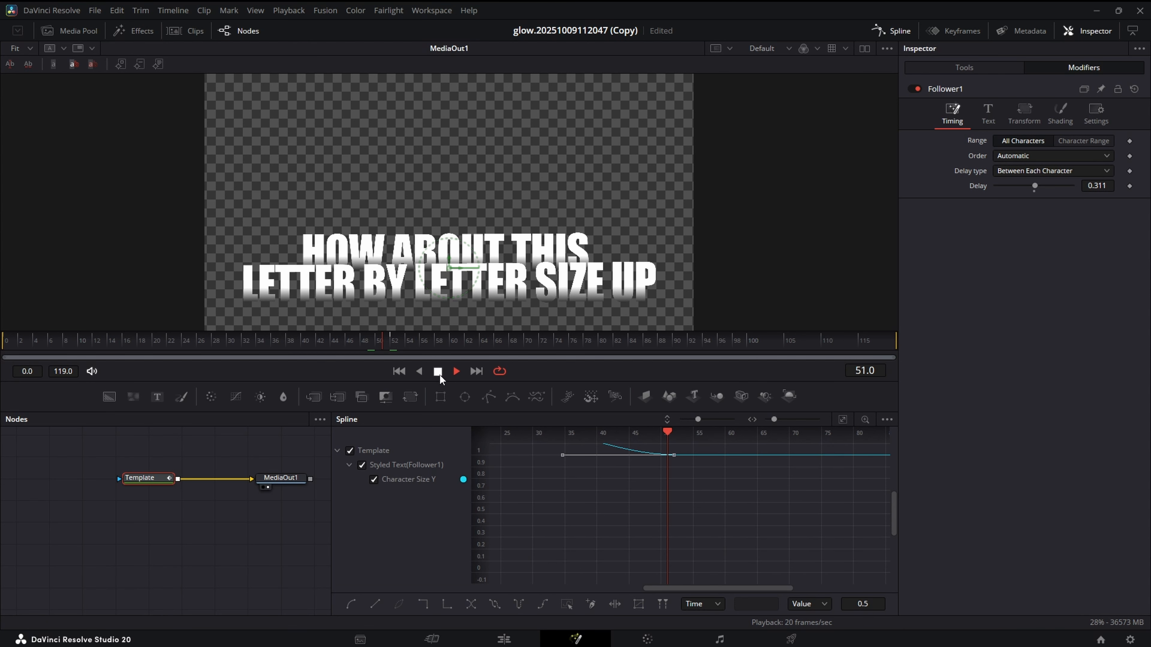
left_click(432, 373)
left_click(456, 371)
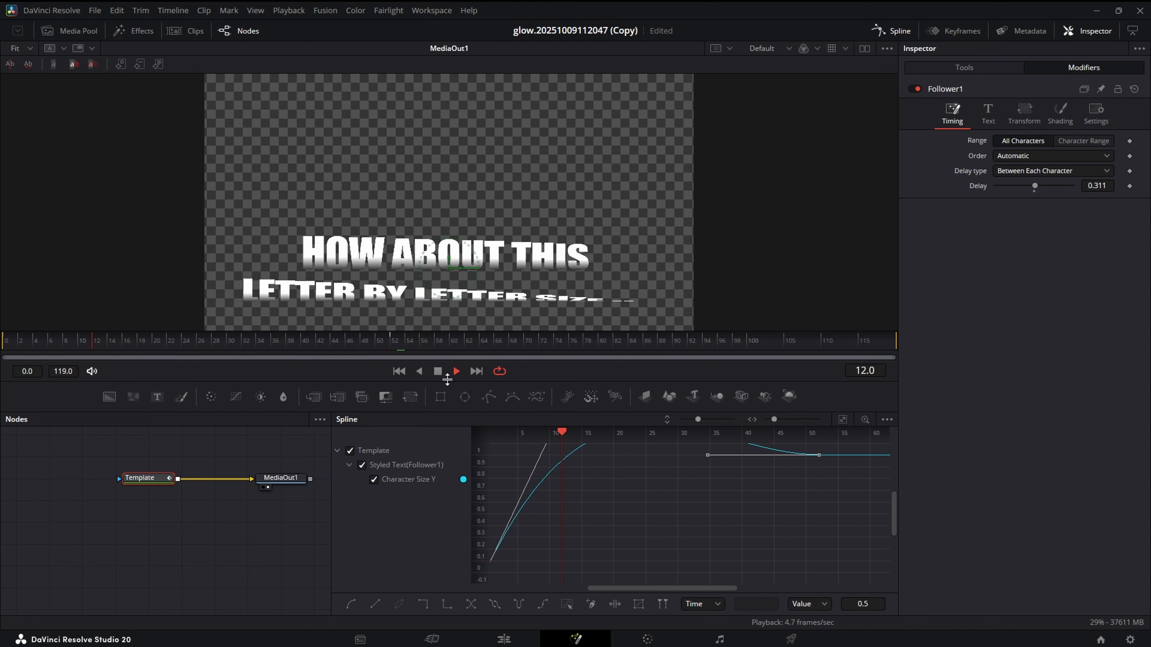
left_click(438, 374)
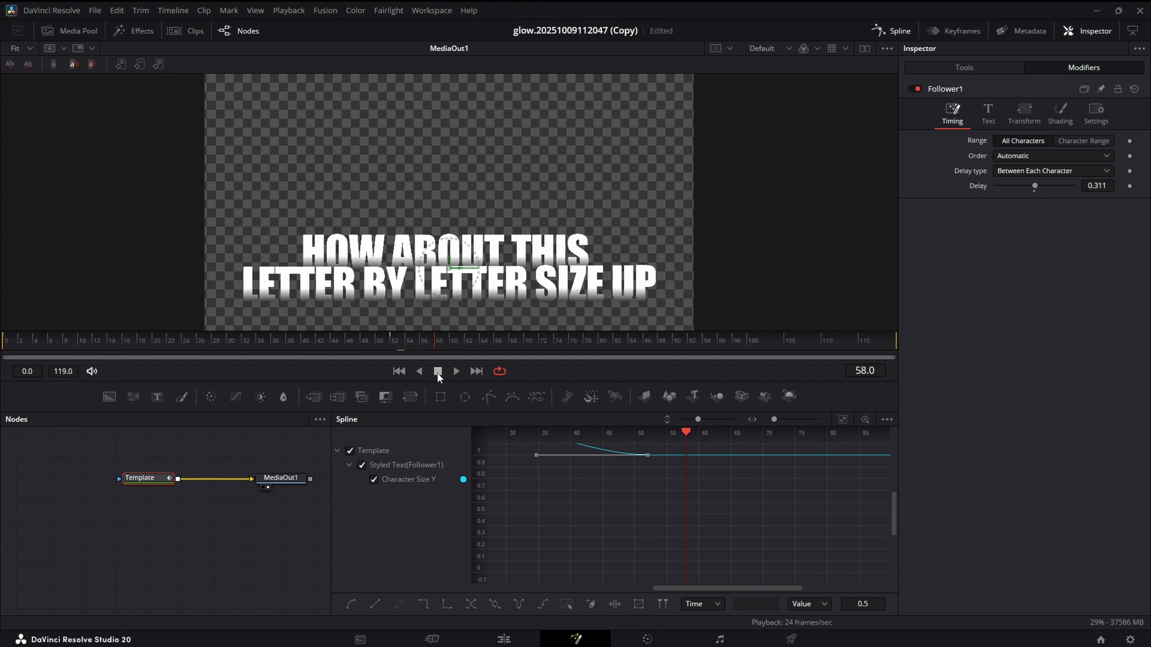
left_click(146, 481)
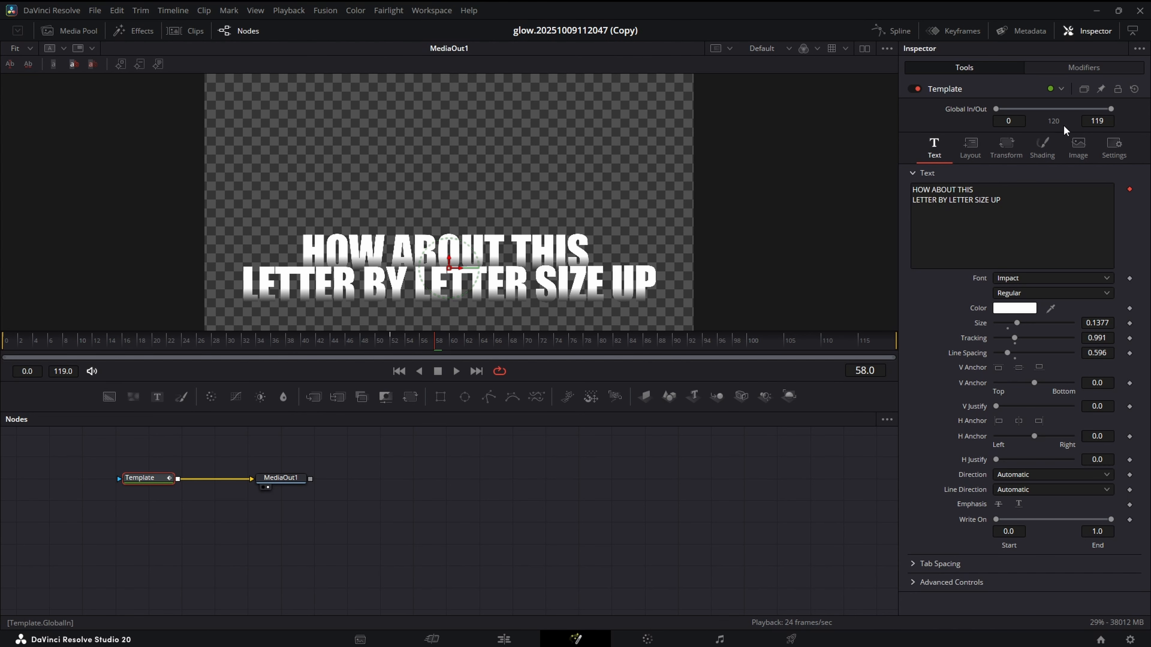
Enable Motion Blur with Quality 6 on the Template text and preview the animation.
left_click(1113, 148)
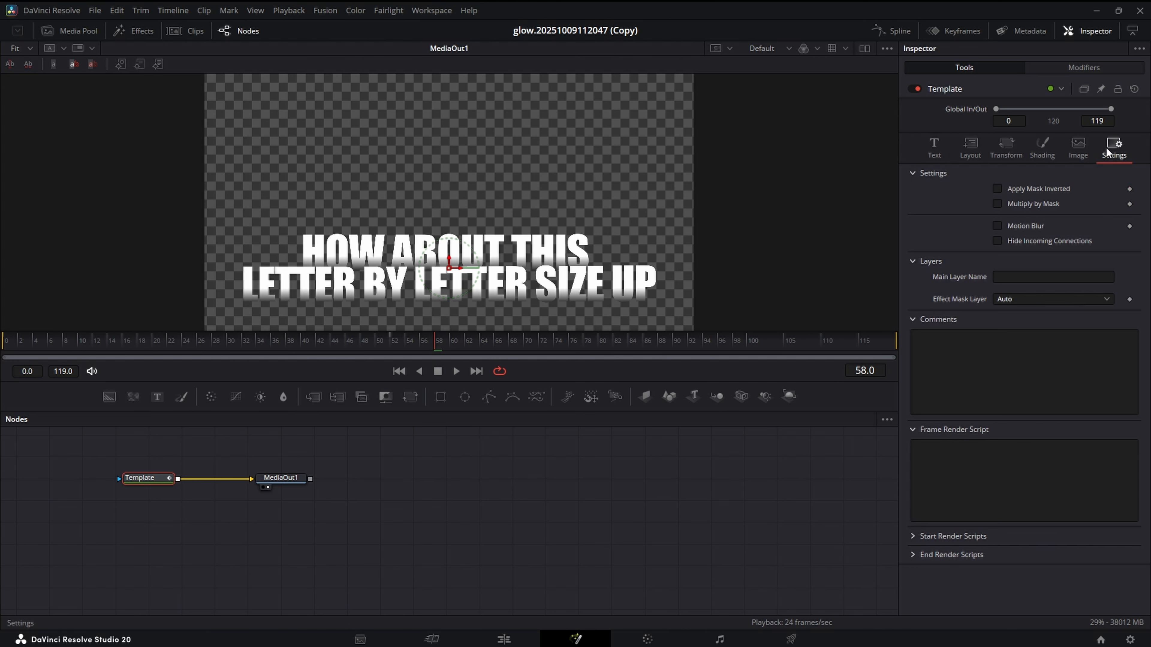
left_click(997, 225)
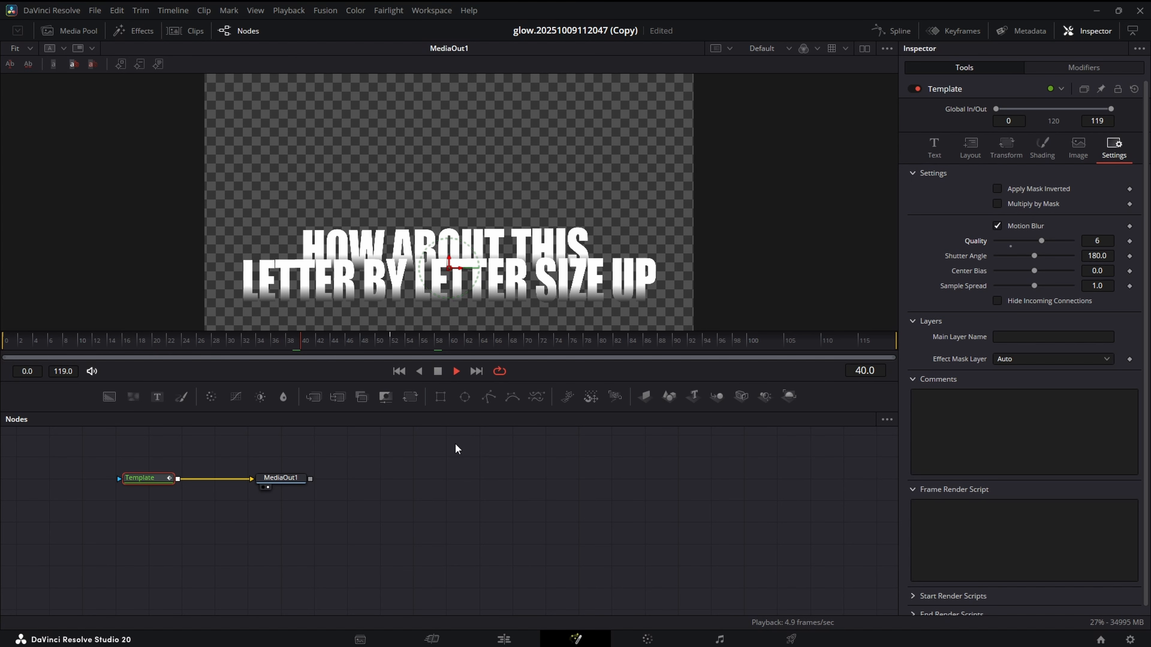
key("space")
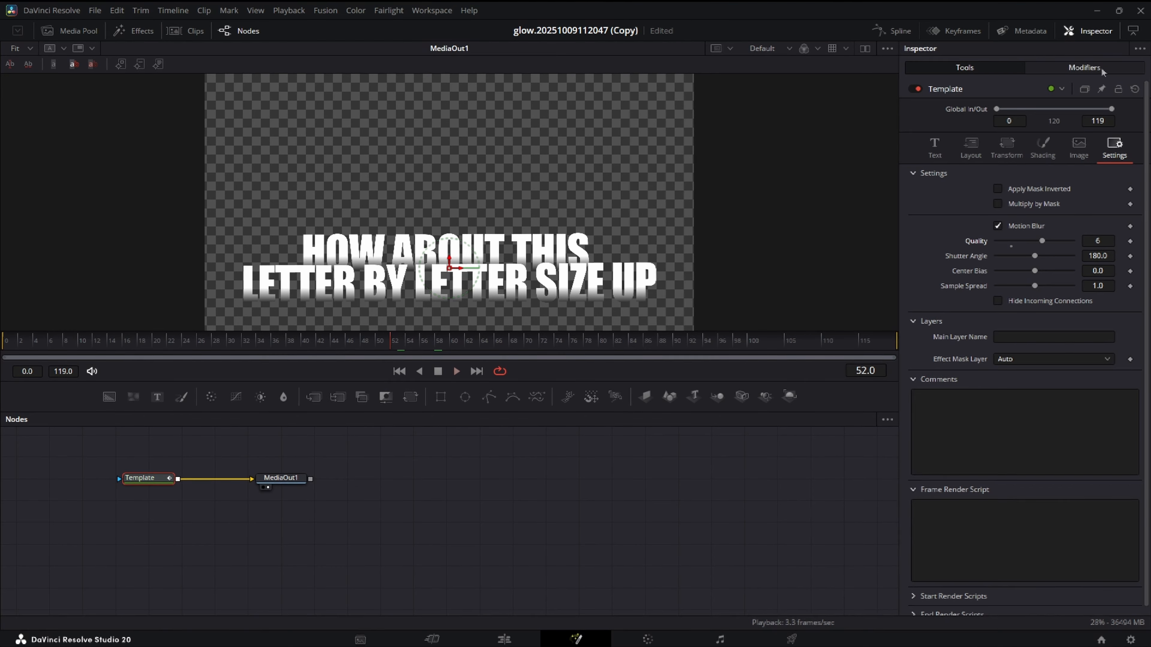
Set the Follower's Delay between characters to 0.452 and scrub ahead to frame 94.
left_click(1101, 71)
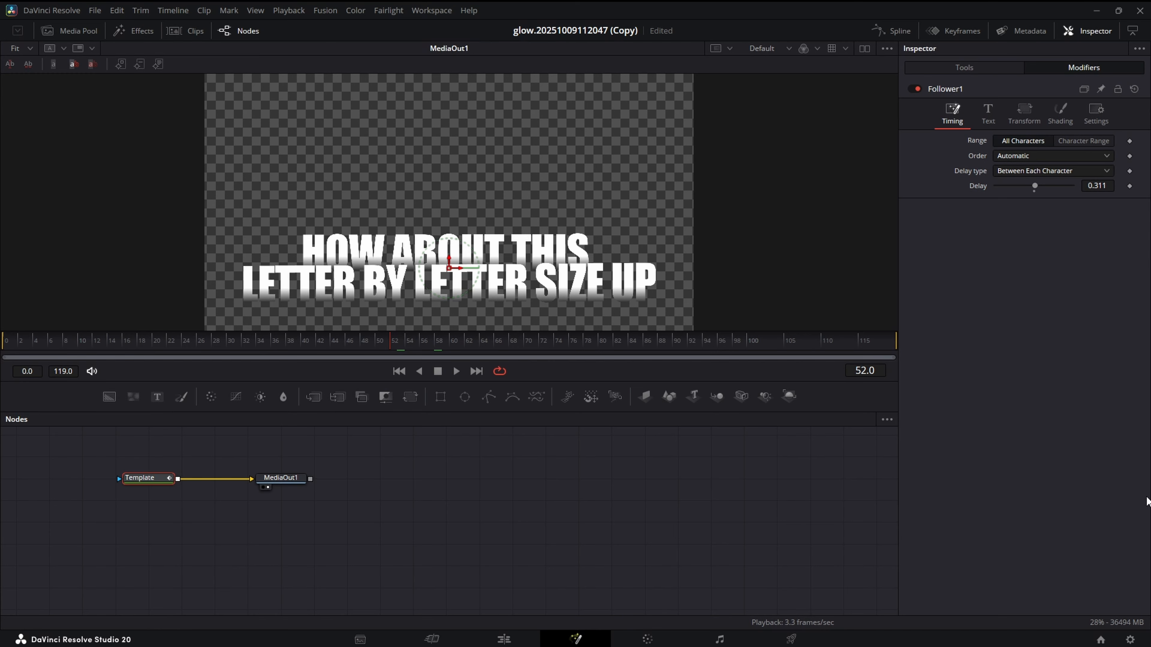
left_click_drag(1097, 186, 1134, 186)
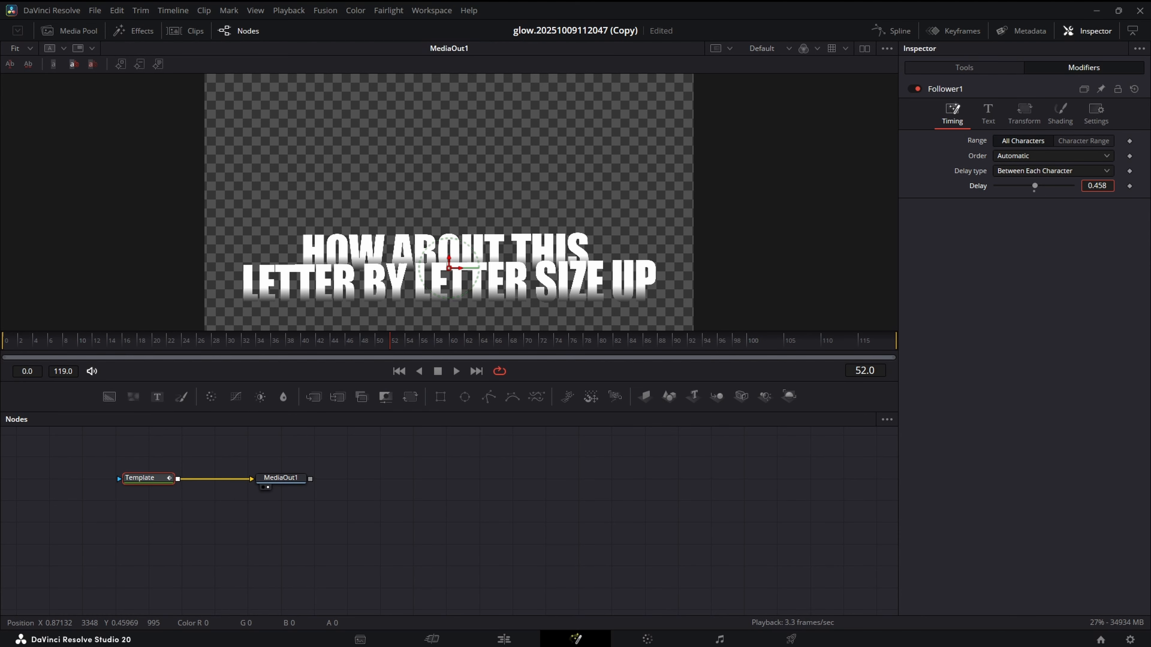
left_click_drag(1097, 186, 1096, 185)
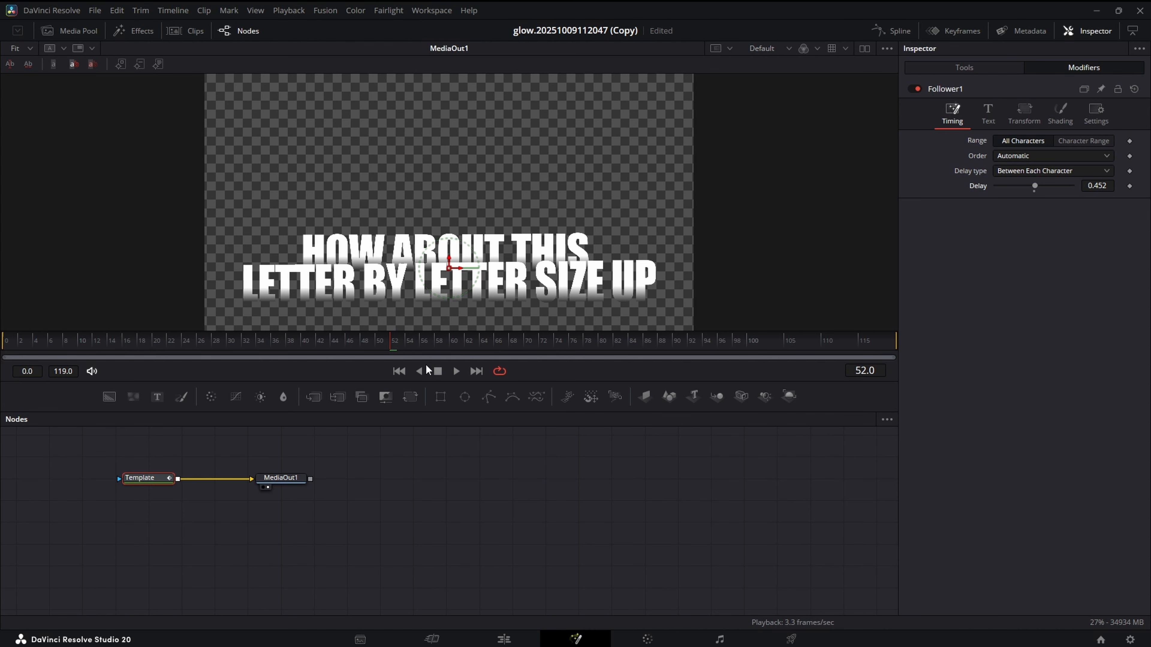
left_click_drag(409, 346, 678, 362)
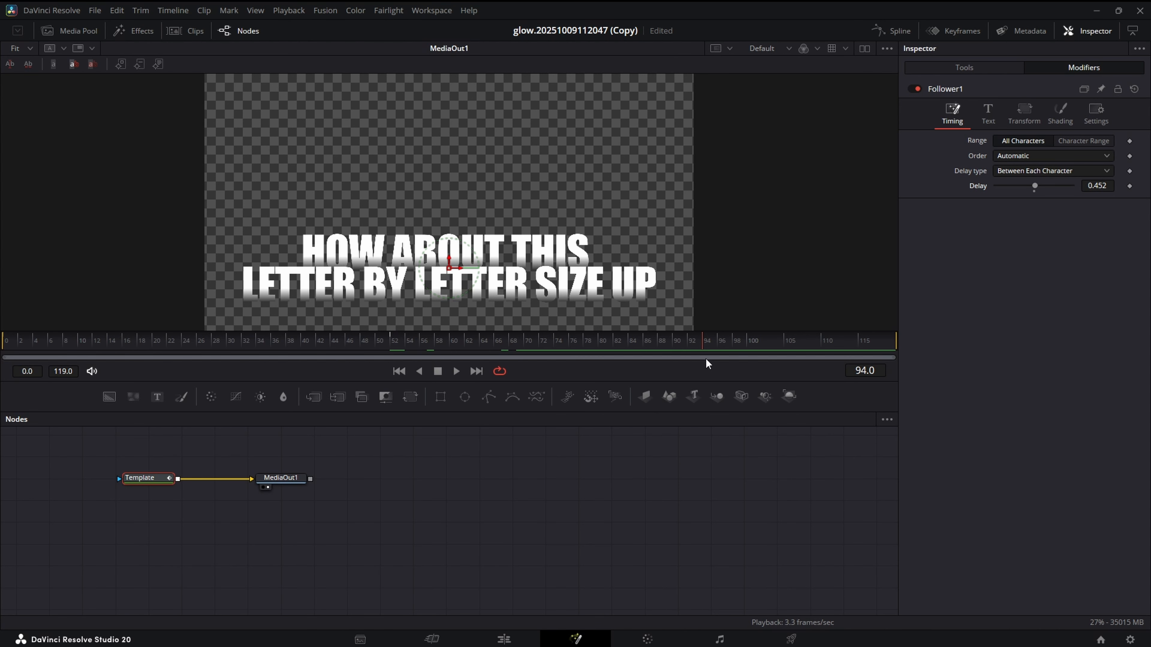
Return to the edit timeline and trim the end of the Text+ clip back to shortly after 01:48:54:14.
left_click(503, 639)
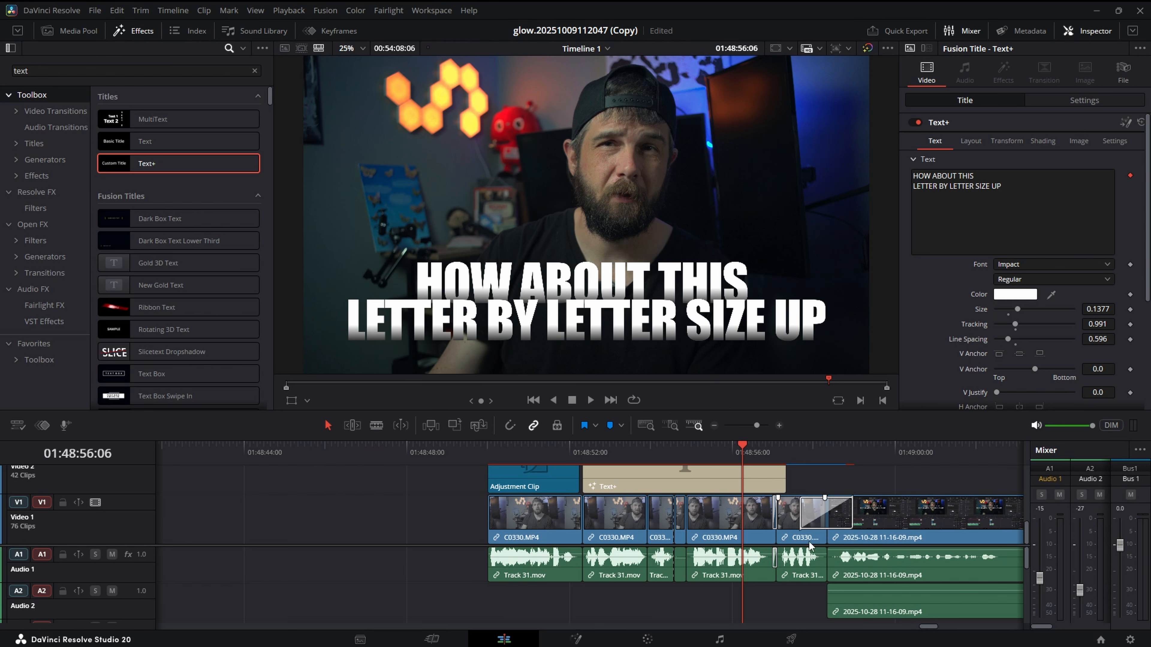
left_click(675, 452)
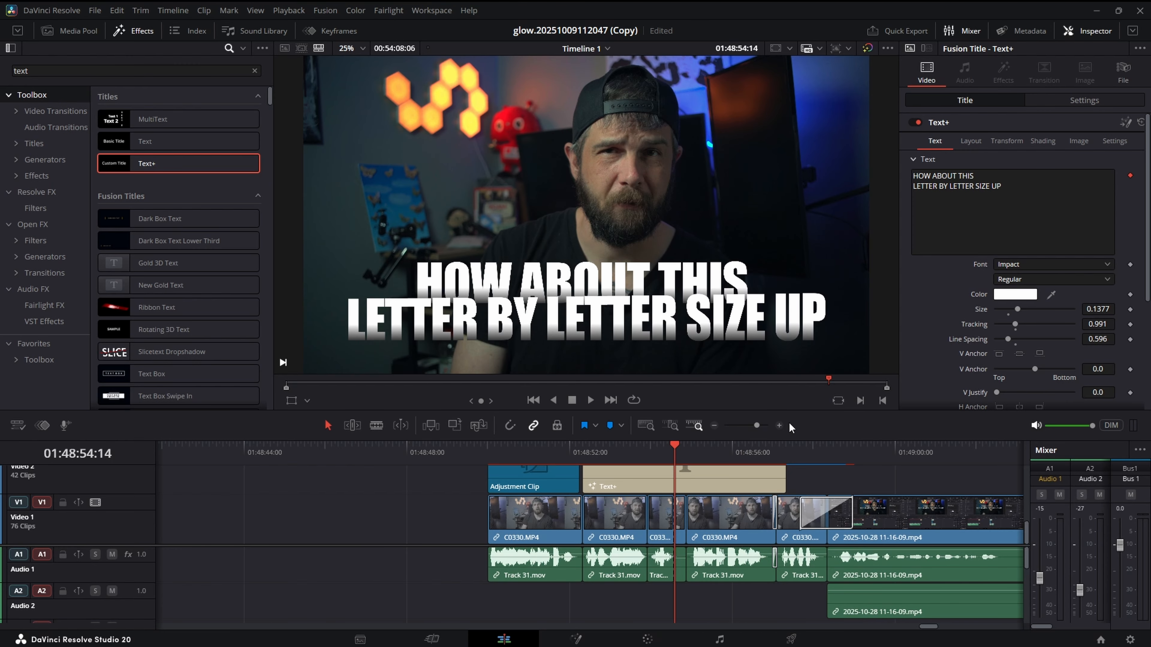
left_click_drag(757, 425, 761, 426)
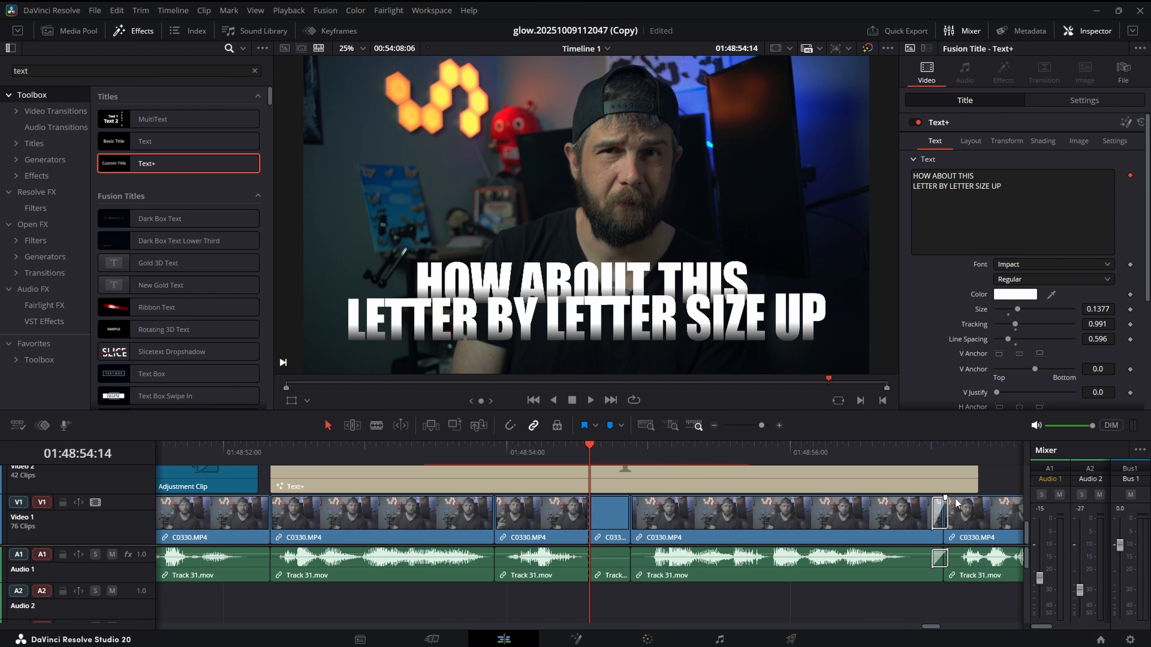
left_click_drag(973, 479, 647, 479)
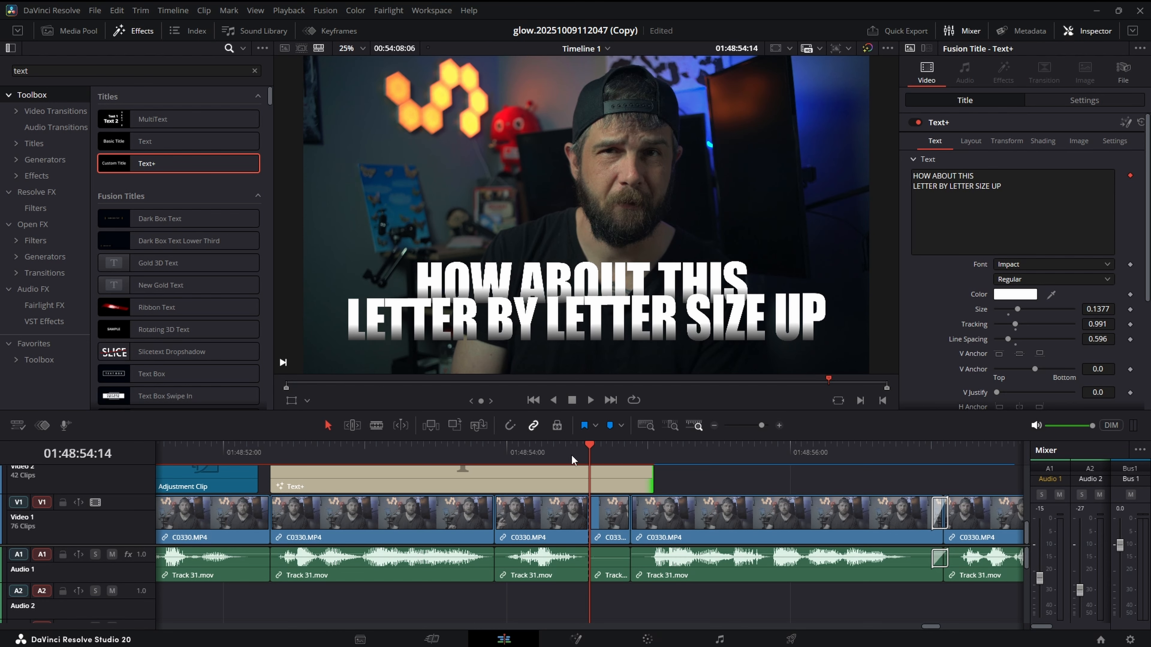
Place the playhead at 01:48:54:12 and reopen the shortened Text+ clip in Fusion.
mouse_move(572, 456)
left_mouse_down()
mouse_move(537, 455)
mouse_move(584, 461)
left_mouse_up()
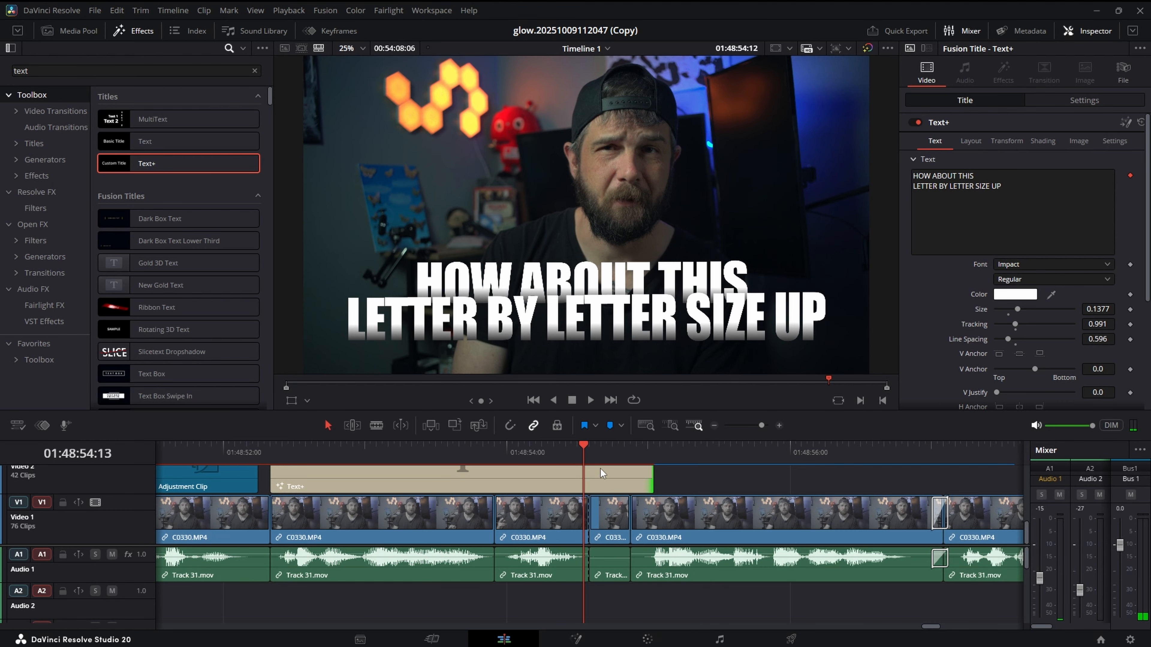
left_click(579, 460)
left_click(594, 472)
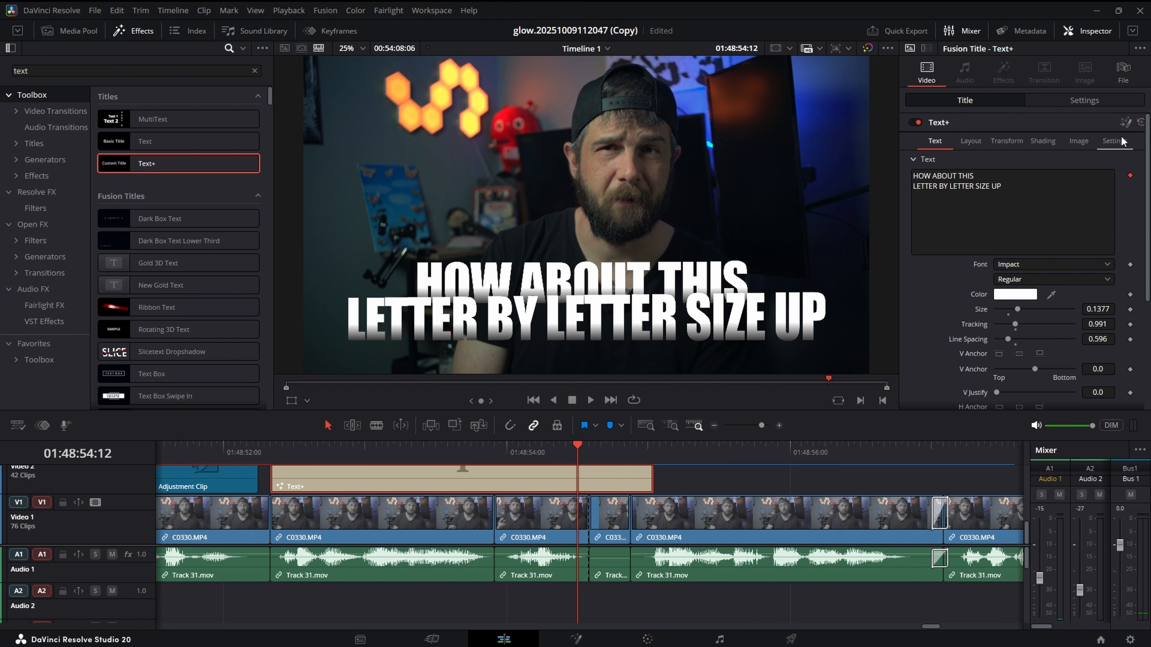
left_click(1126, 122)
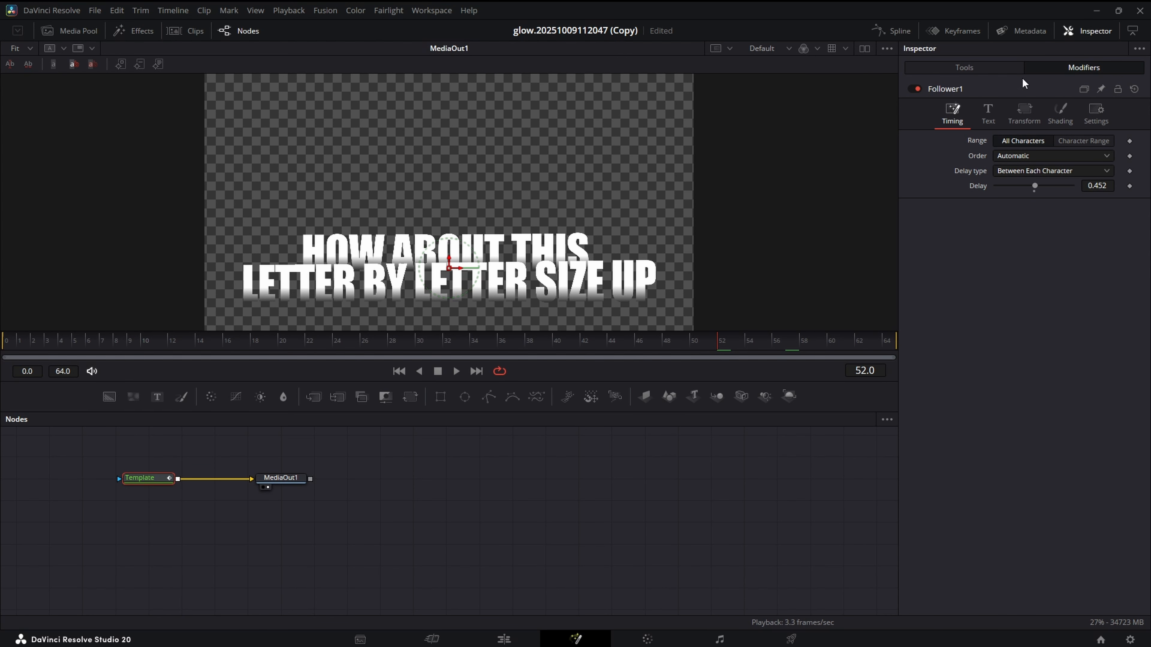
Add a second Follower modifier to the text inside Follower1.
left_click(992, 112)
right_click(958, 190)
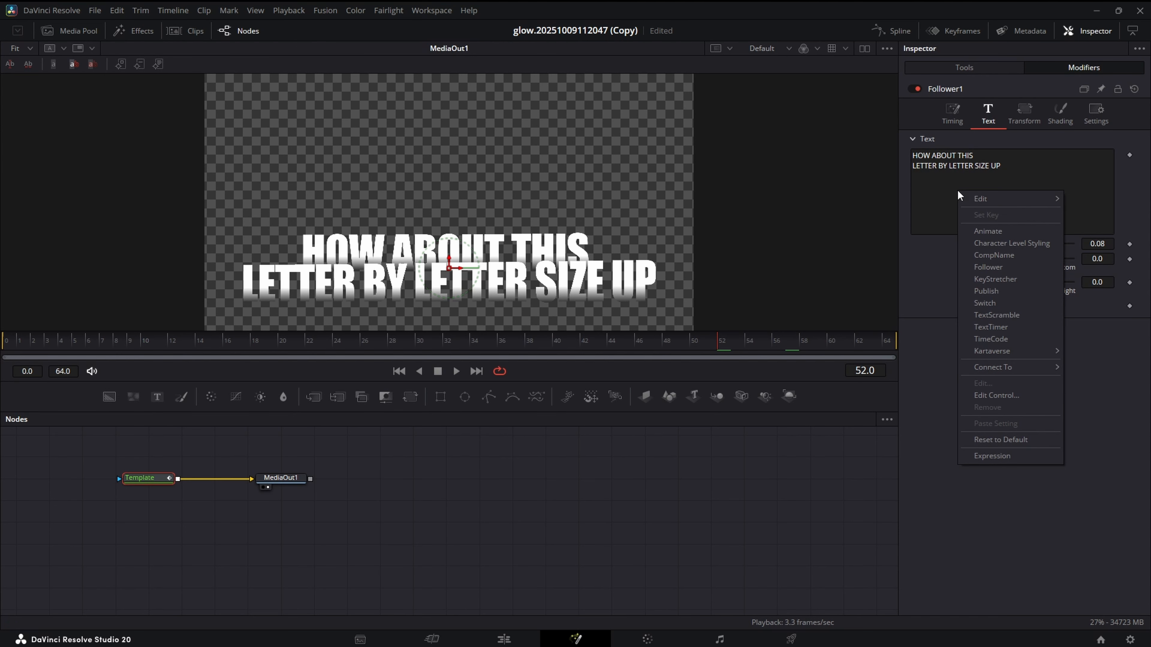
left_click(979, 266)
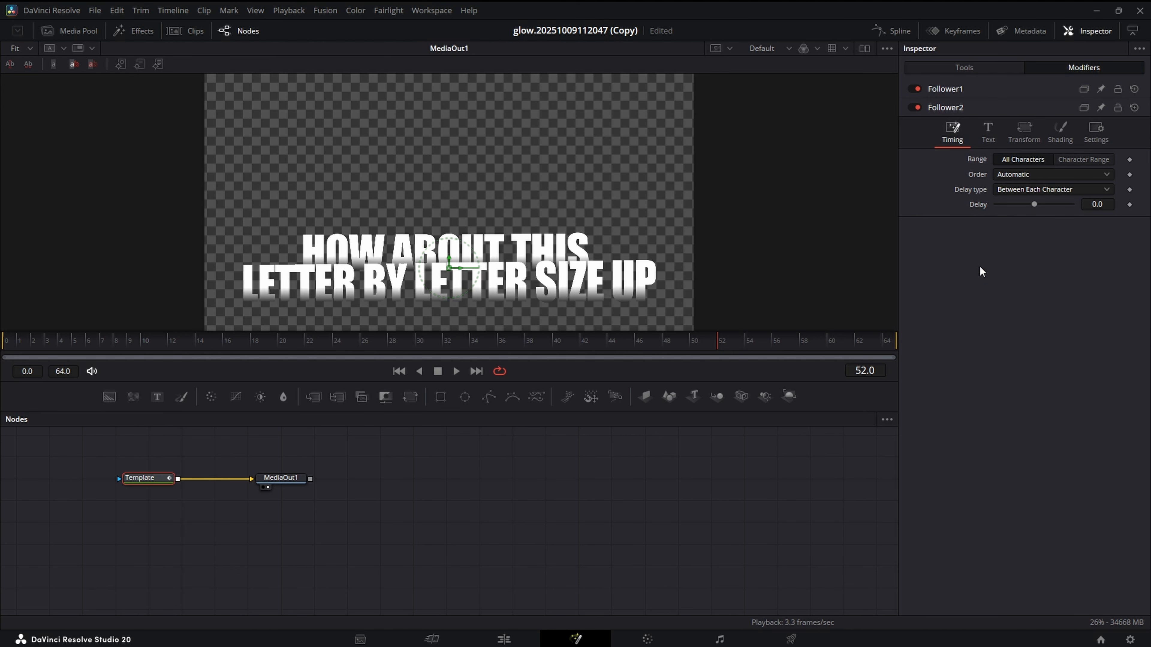
Set Follower2's Transform to Words and keyframe its starting Offset at frame 52.
left_click(1026, 141)
left_click(1043, 172)
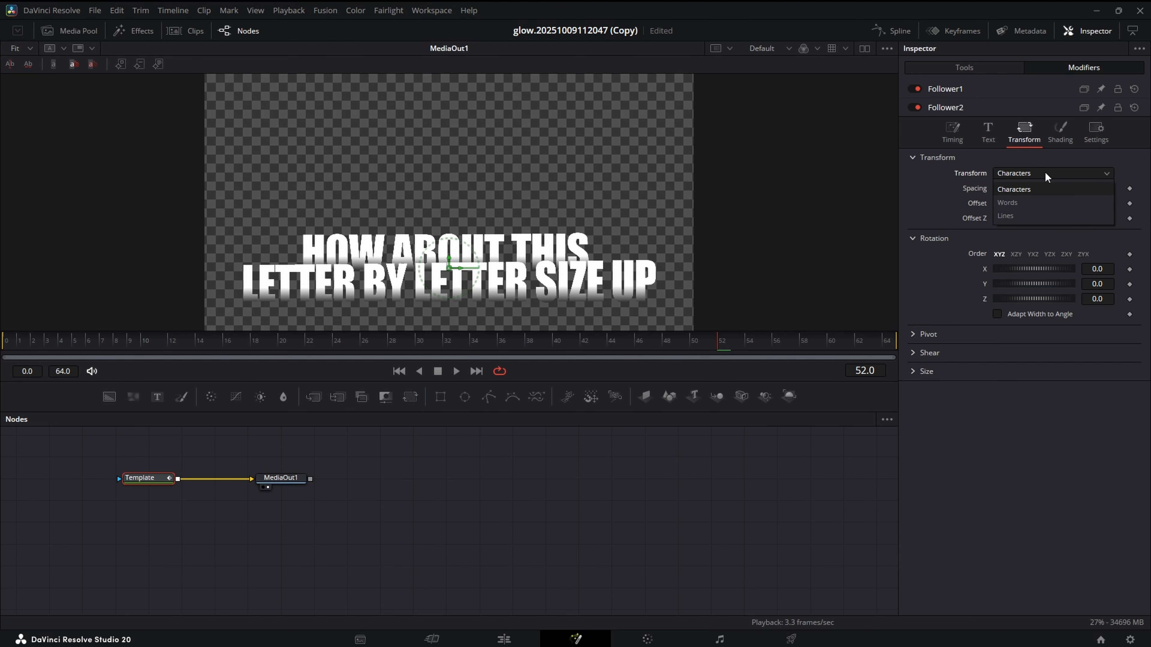
left_click(1045, 201)
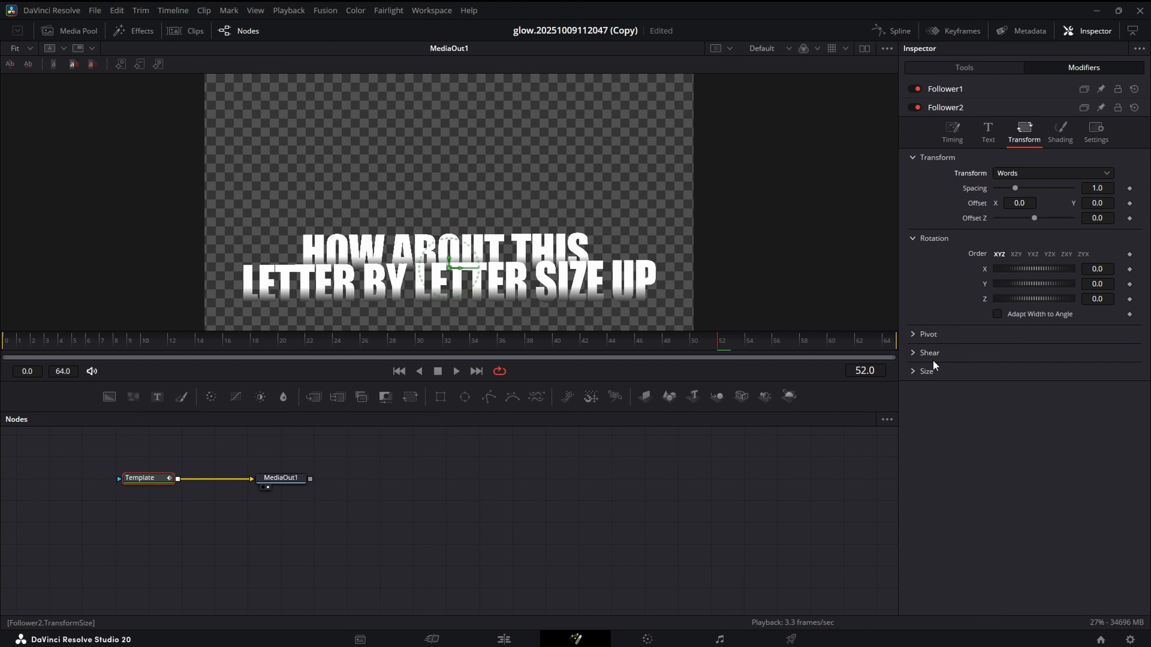
left_click(1130, 205)
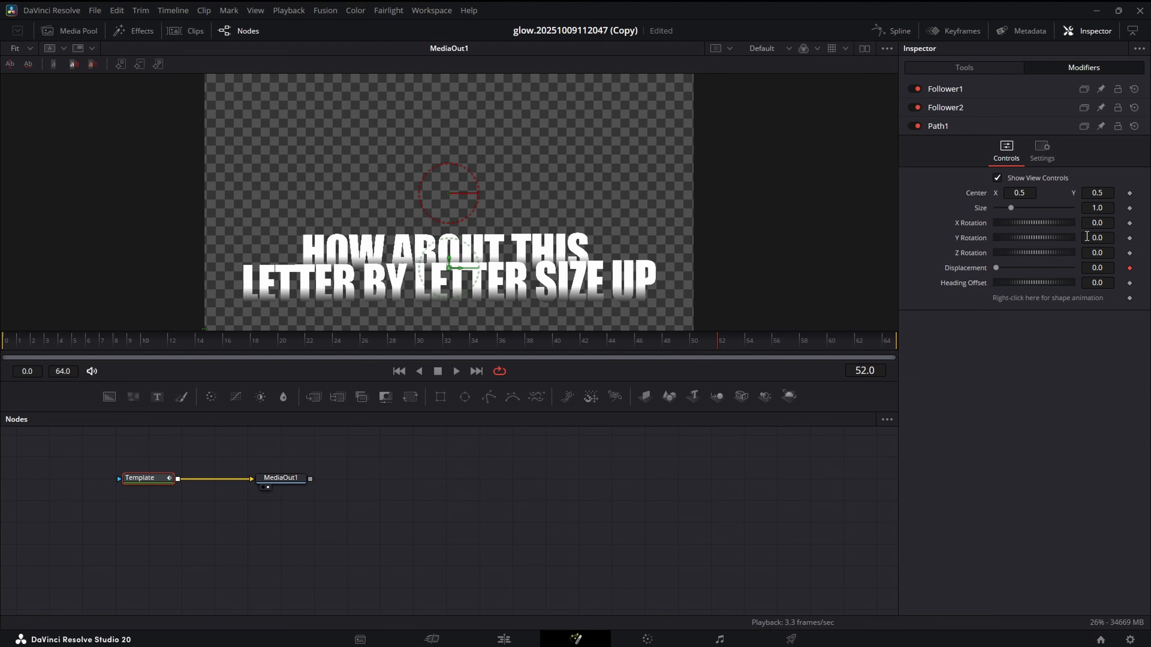
At frame 64, keyframe Follower2's word Offset with Y at -0.214 so the text drops below the frame.
left_click_drag(737, 349, 927, 352)
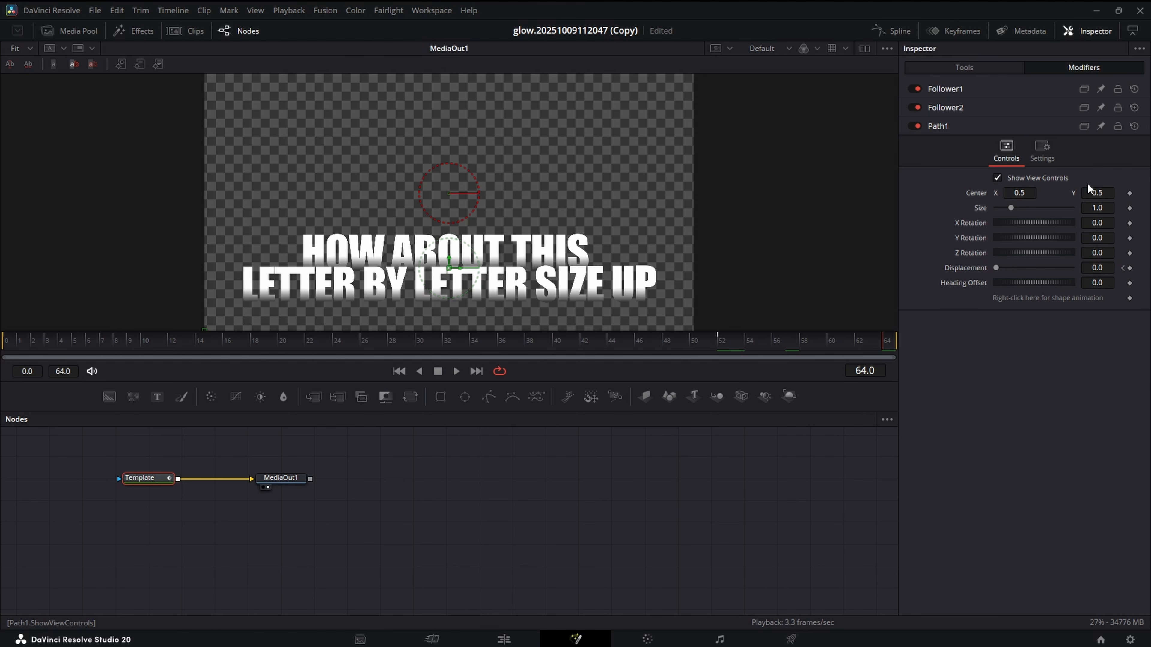
left_click(1035, 107)
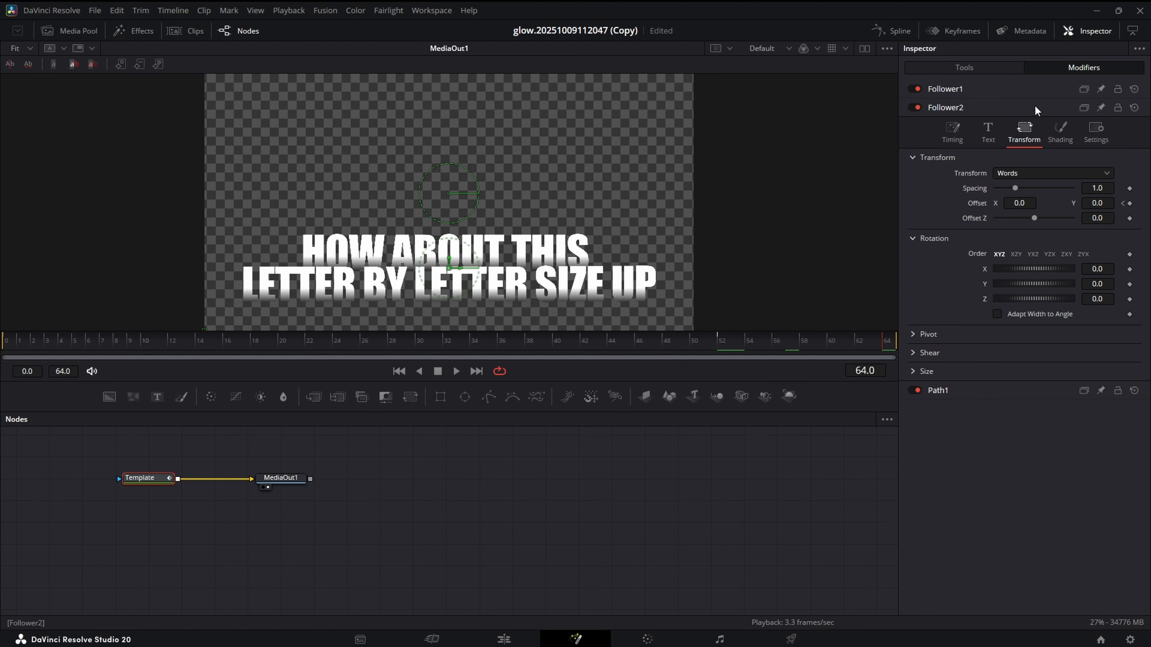
left_click(1130, 203)
left_click_drag(1099, 206, 908, 248)
left_click_drag(809, 217, 804, 198)
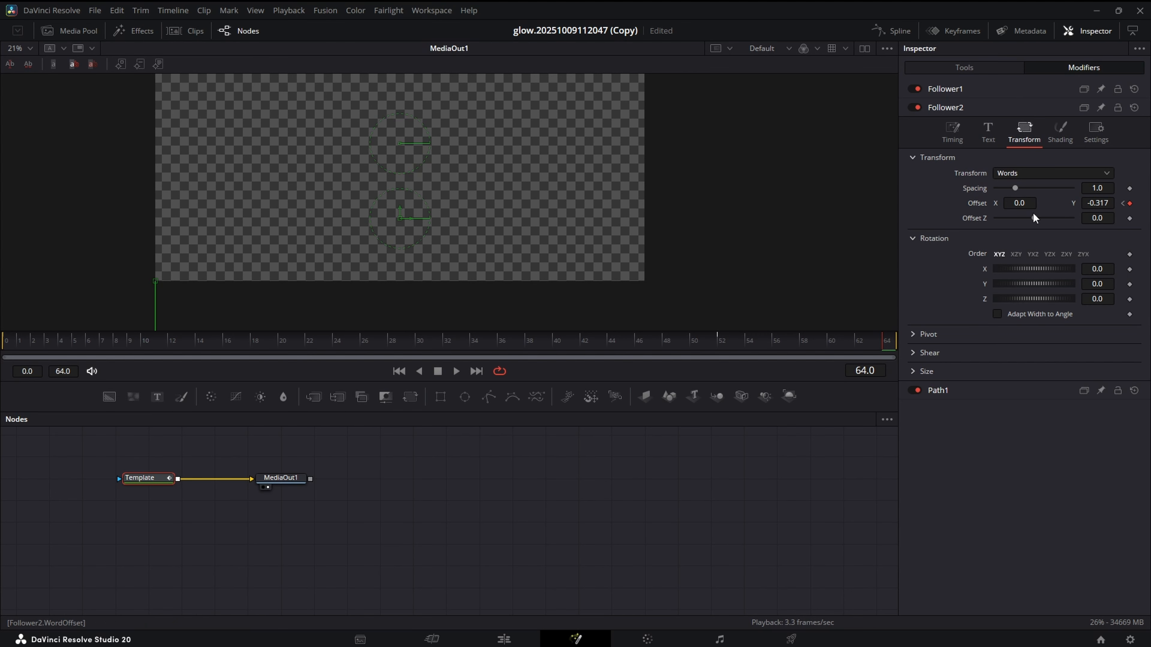
left_click_drag(1098, 203, 1143, 203)
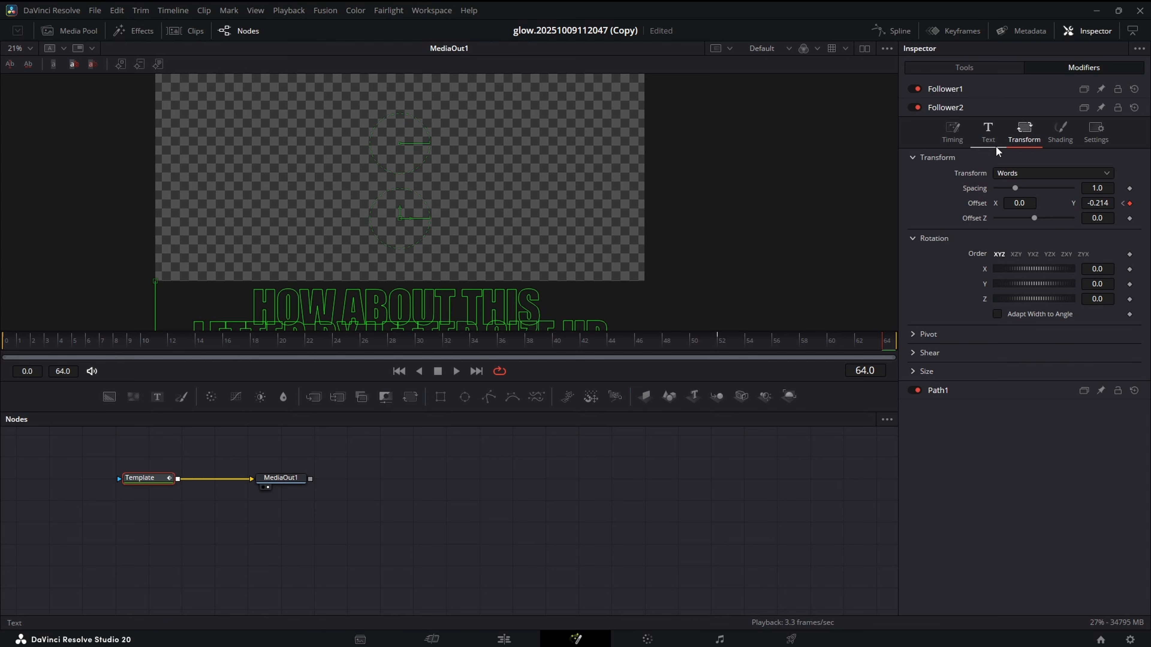
Set Follower2's Delay between characters to 0.078 and preview the exit from frame 52 to the end.
left_click(960, 136)
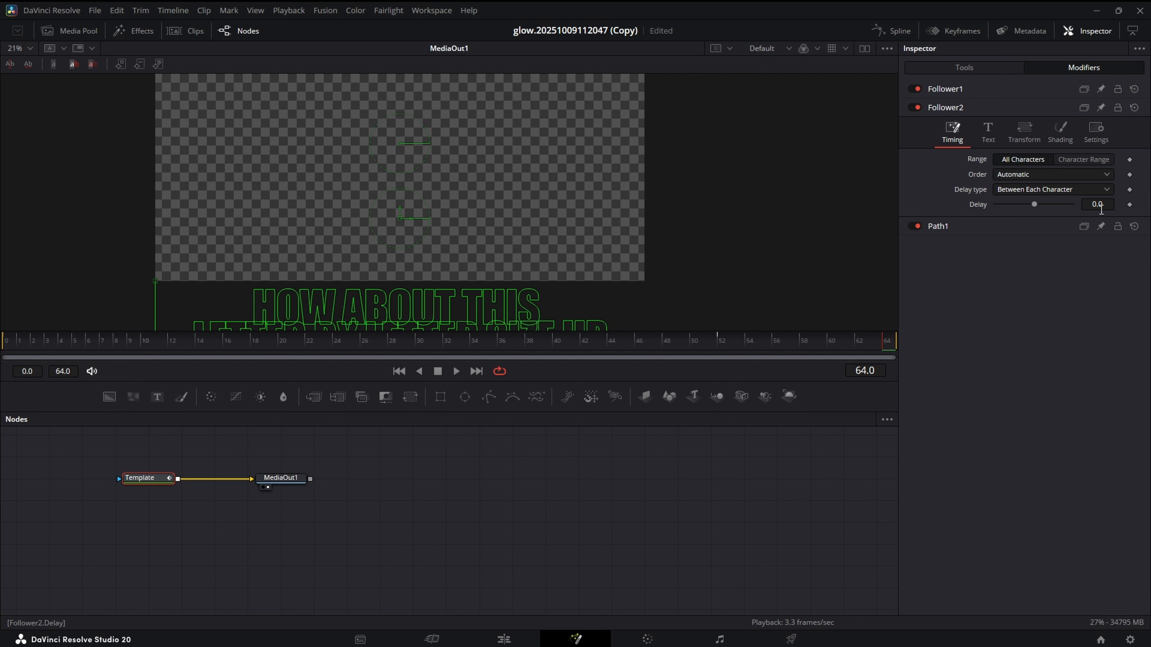
left_click_drag(1099, 204, 1112, 204)
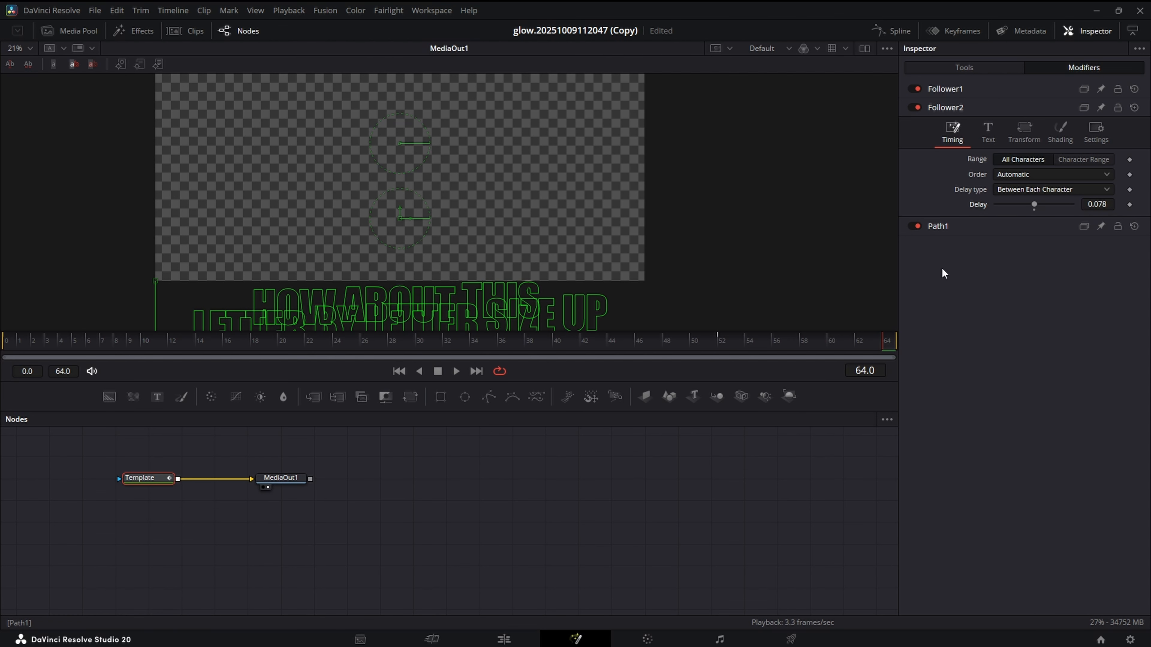
left_click_drag(825, 342, 722, 343)
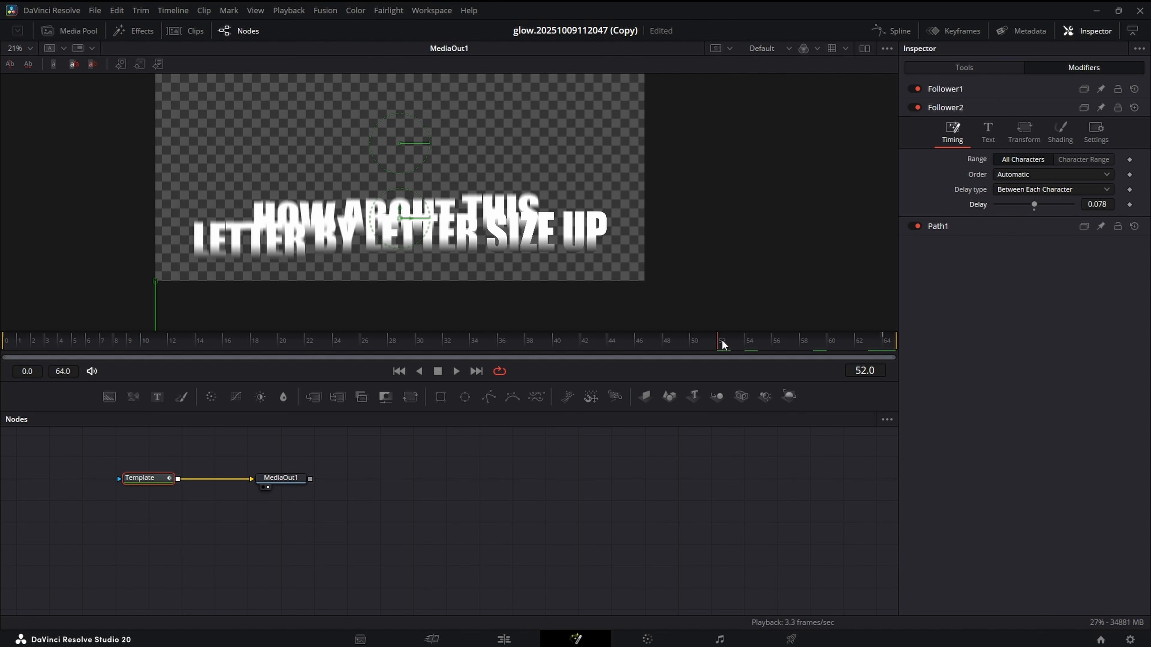
key("End")
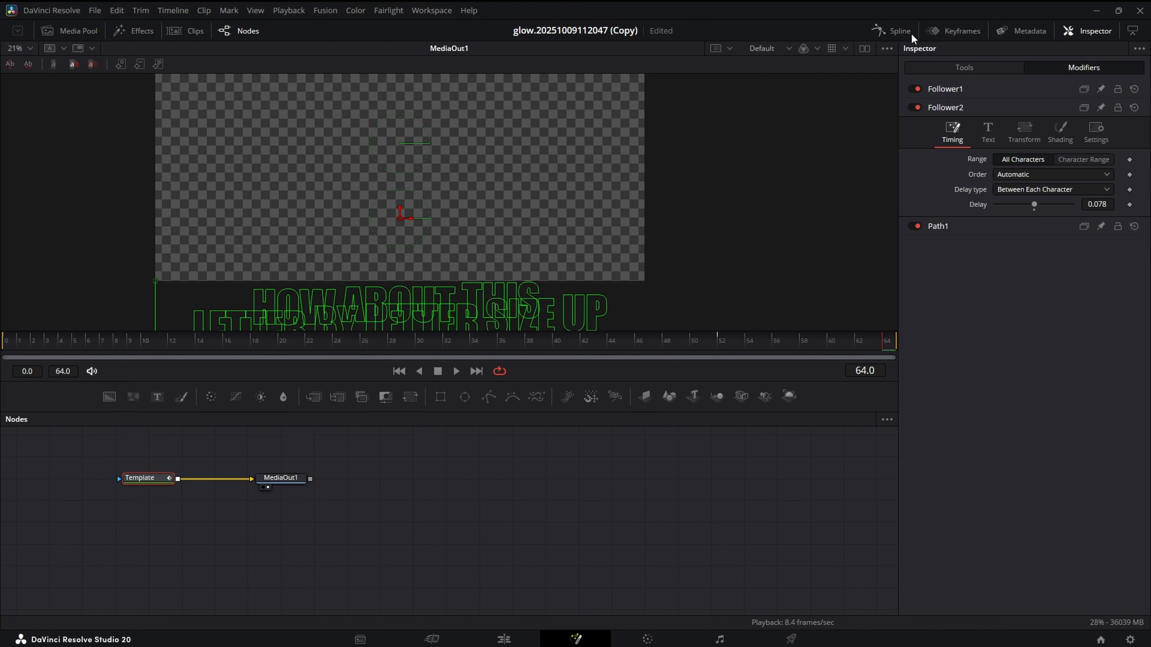
Smooth the Path1 Displacement keyframes in the Spline editor and play the caption back on the edit timeline.
left_click(890, 30)
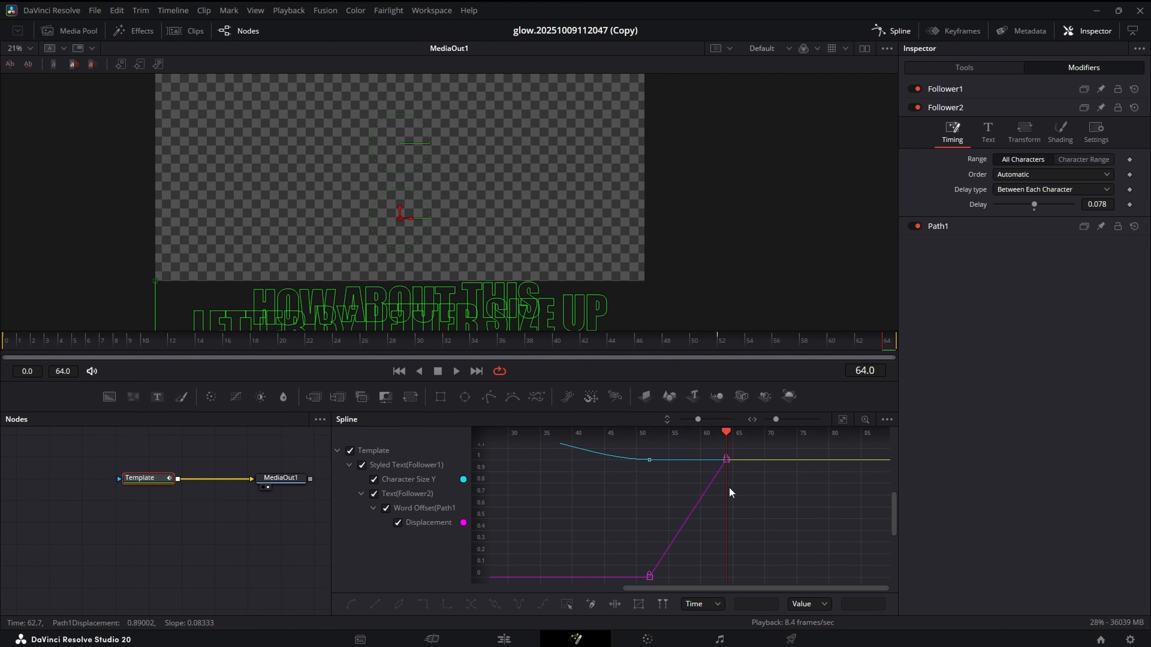
left_click_drag(634, 588, 780, 451)
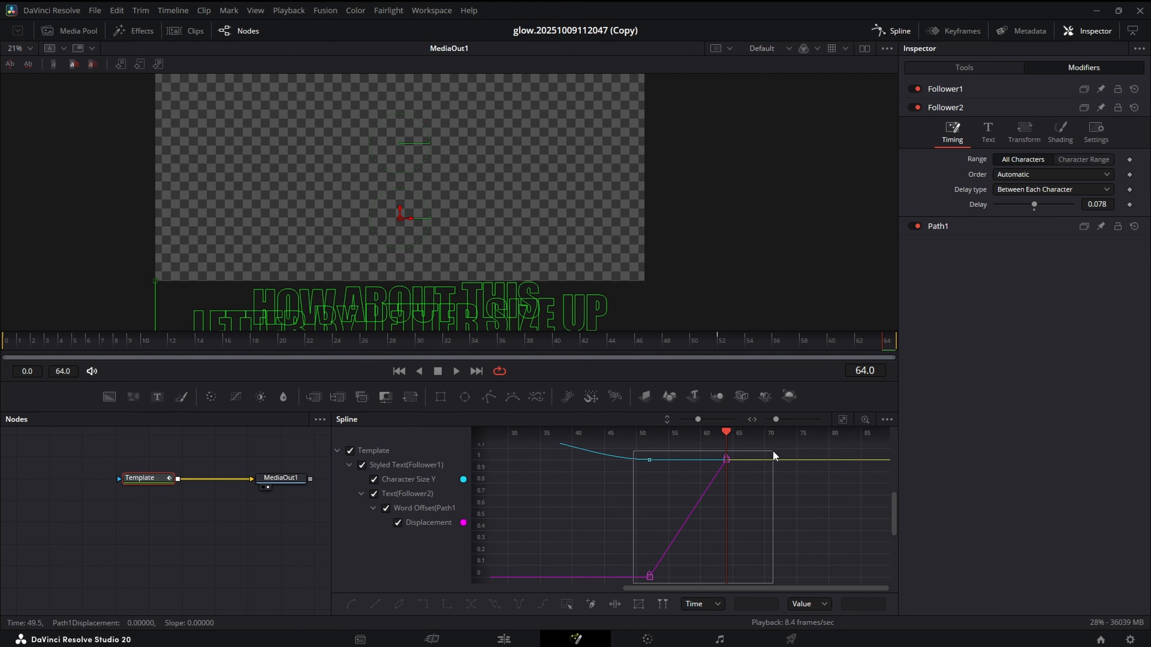
key("s")
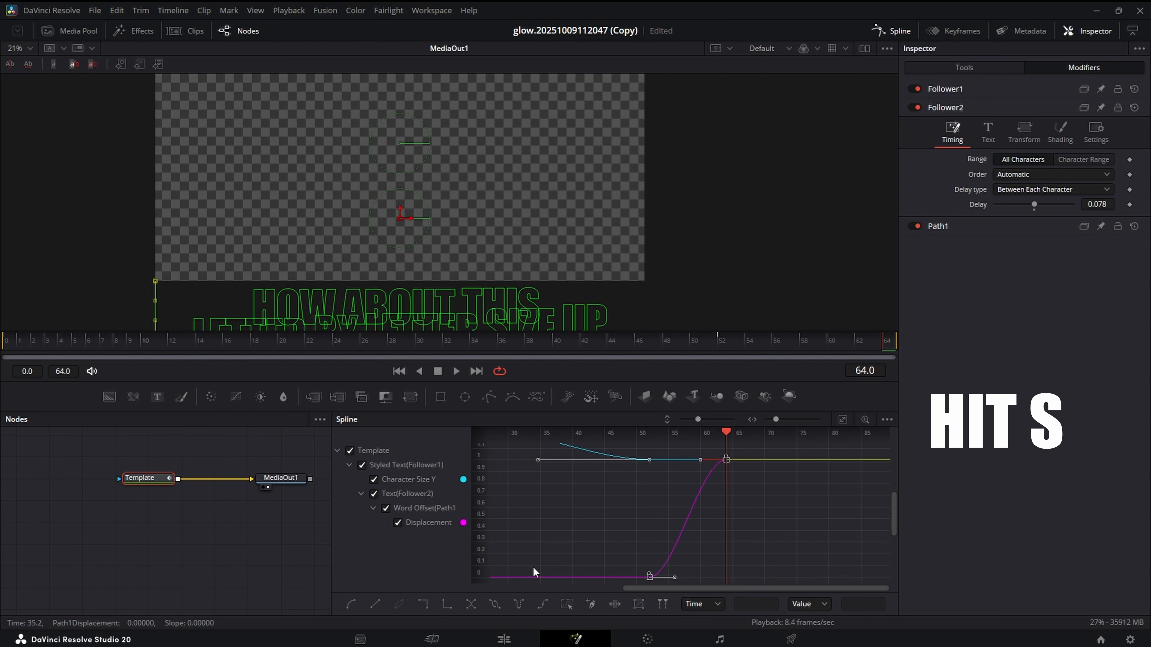
left_click(503, 640)
key("space")
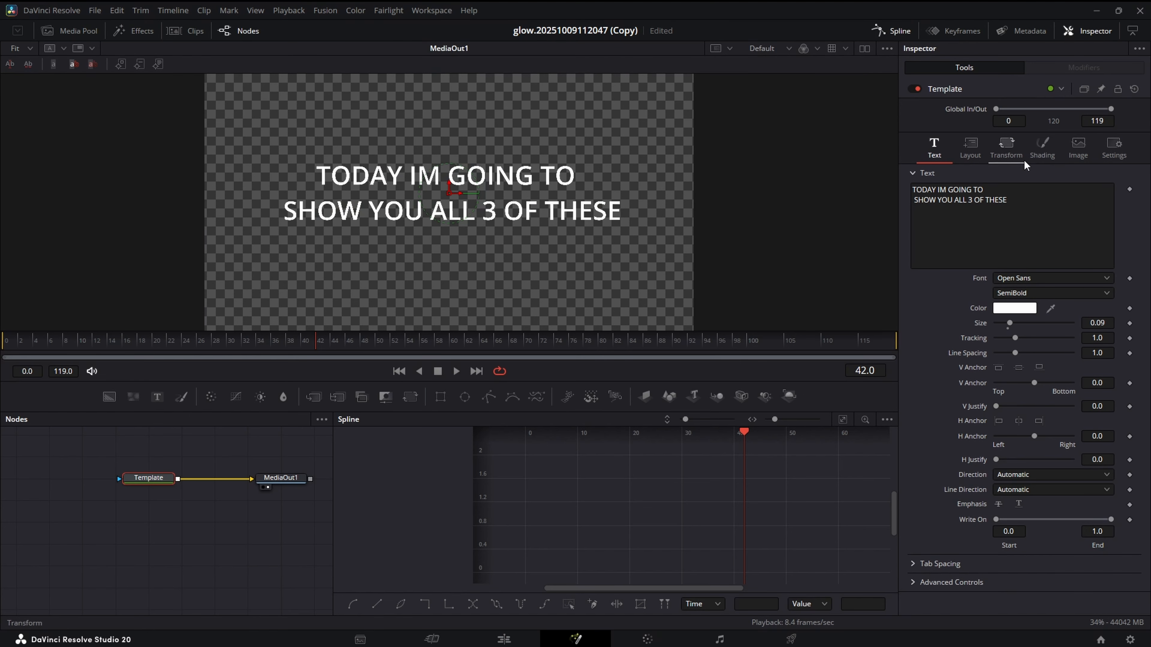
Set the "TODAY IM GOING TO SHOW YOU ALL 3 OF THESE" caption's font to Impact Regular and its size to 0.1299.
left_click(1041, 278)
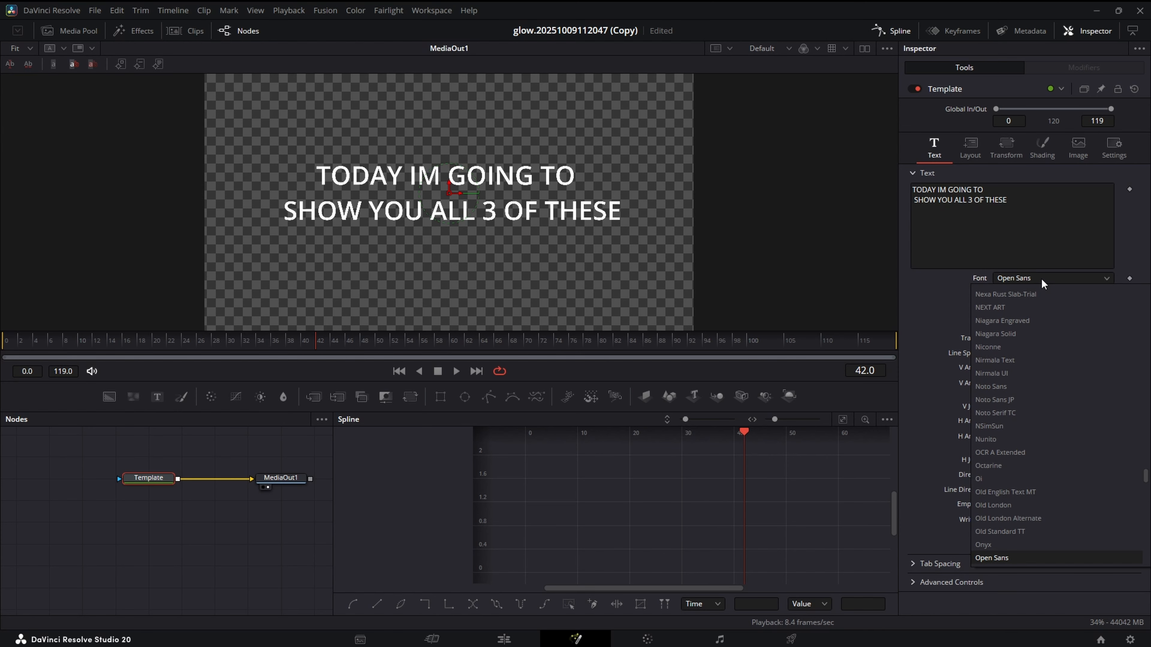
key("i")
key("Escape")
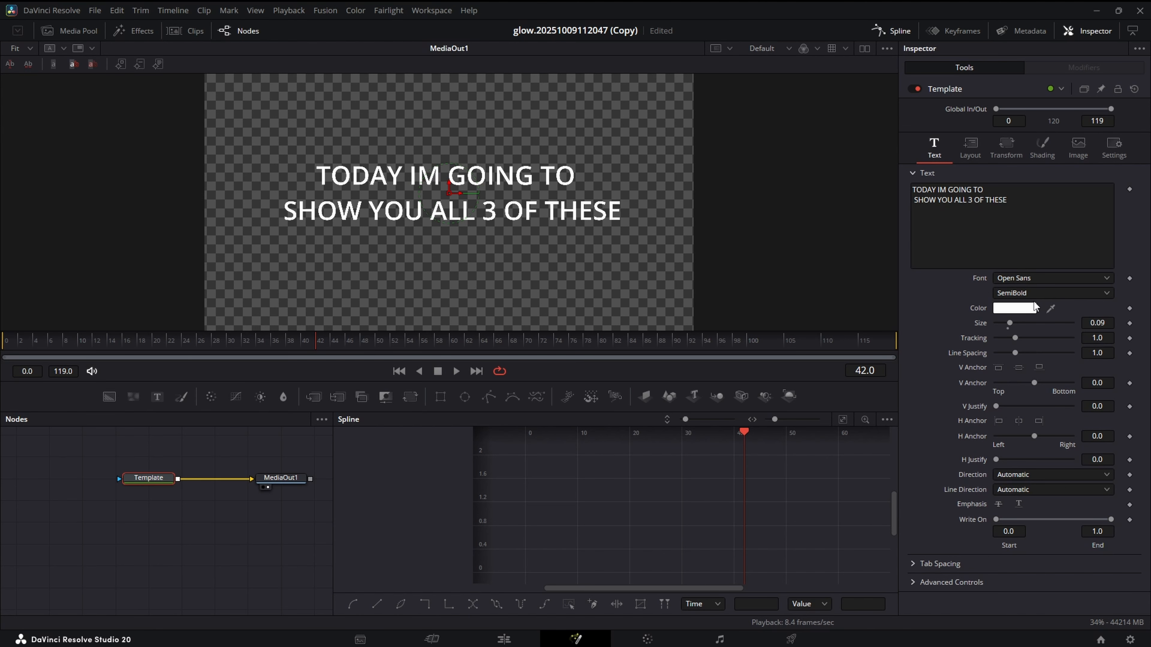
left_click(1032, 277)
key("i")
left_click(1033, 307)
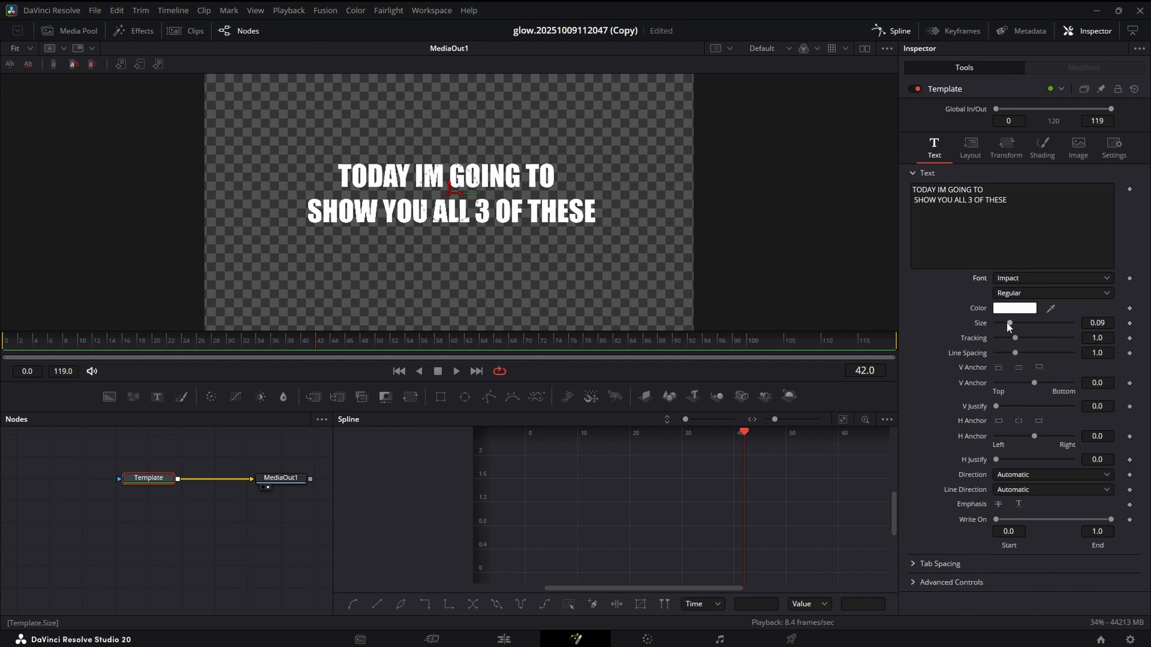
left_click_drag(1009, 323, 1016, 324)
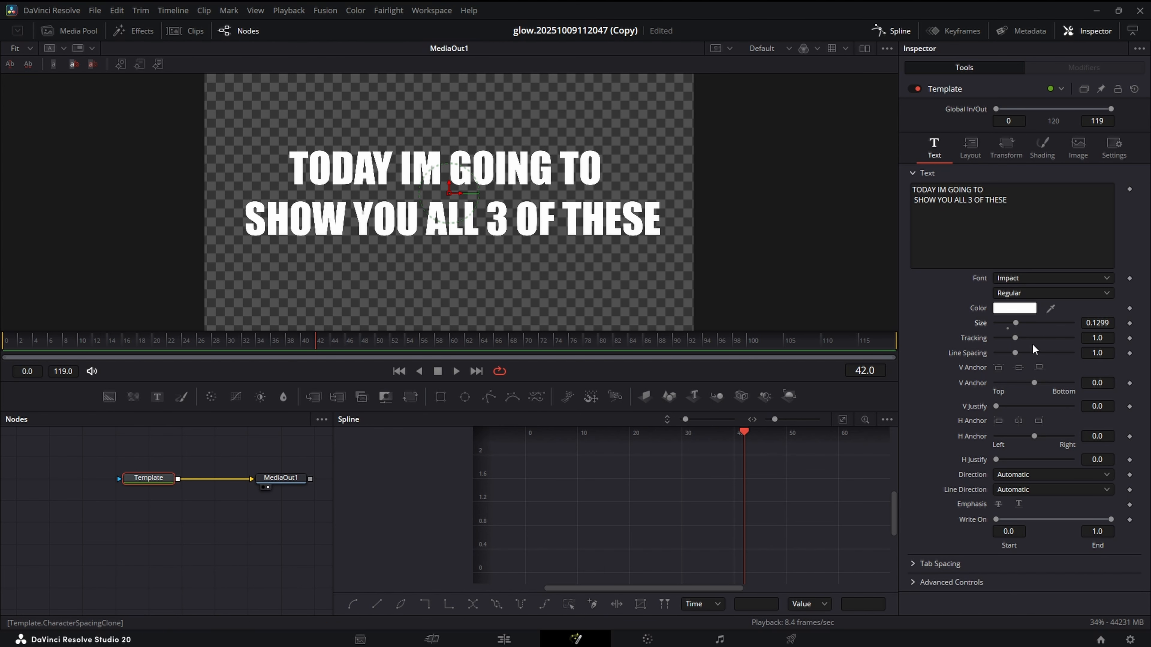
Tighten the caption's line spacing to 0.717 and move the text down into the lower part of the frame.
left_click_drag(1106, 352, 1065, 352)
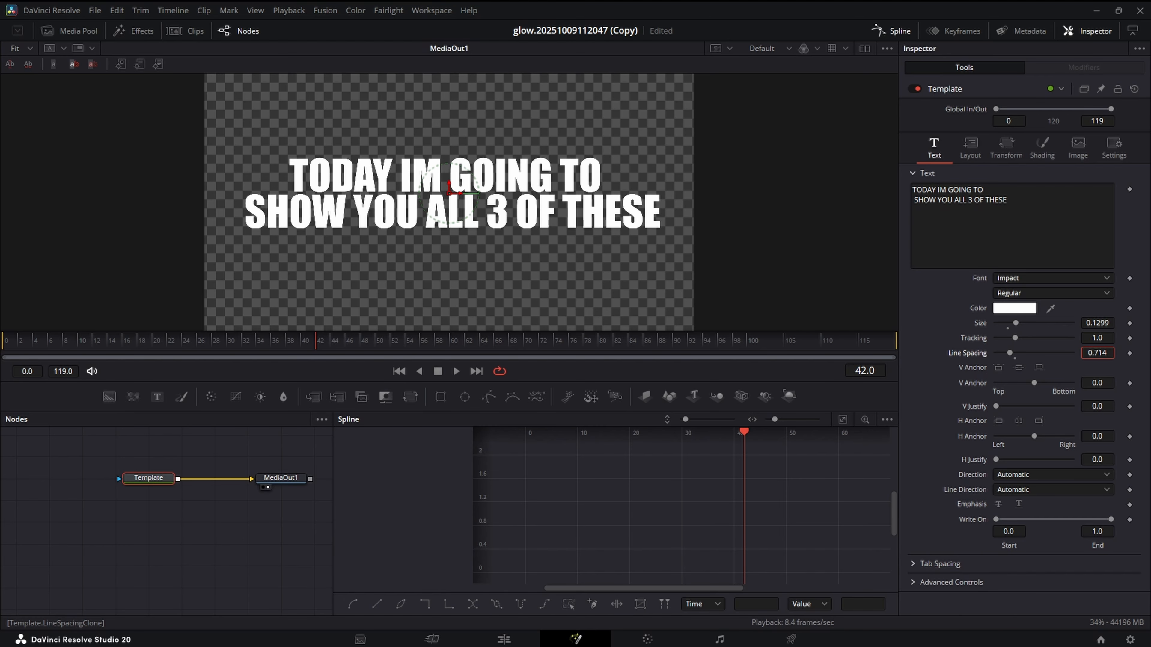
left_click_drag(449, 186, 451, 252)
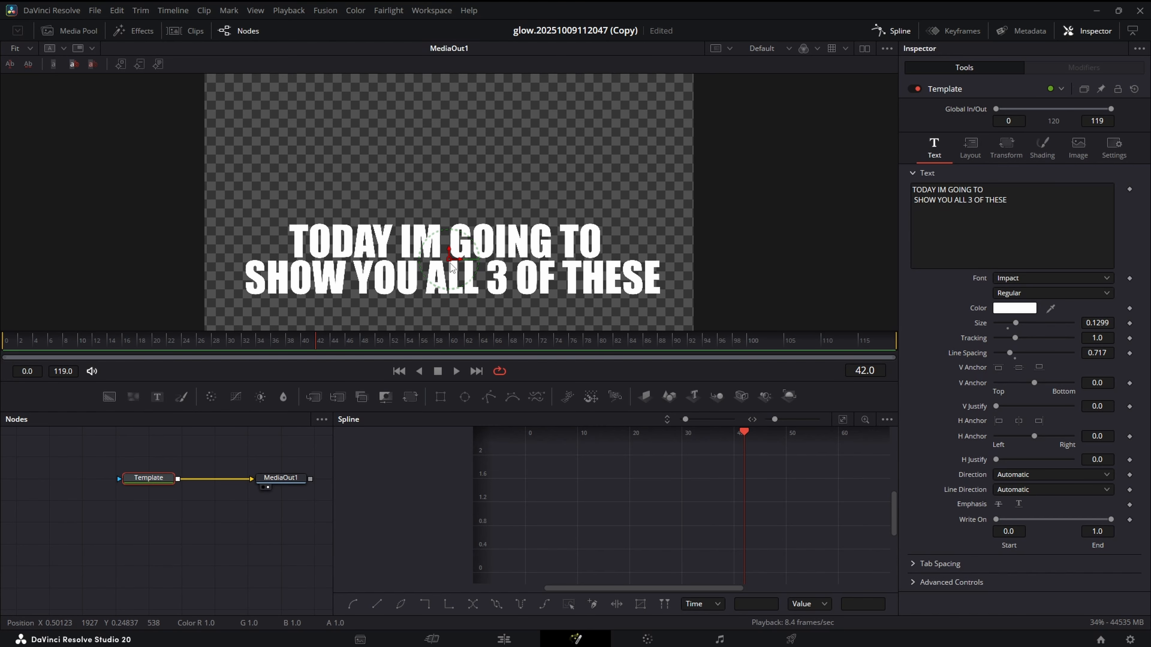
Add a Follower modifier to the caption's styled text and show the modifier's settings.
right_click(985, 230)
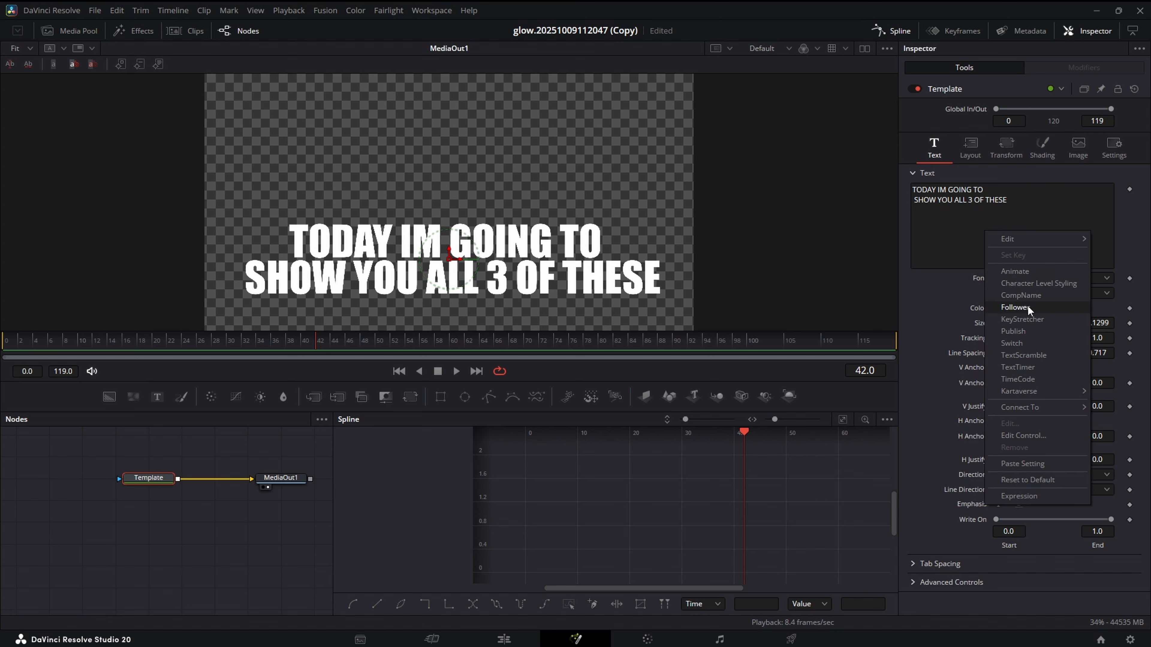
left_click(1014, 308)
left_click(1084, 67)
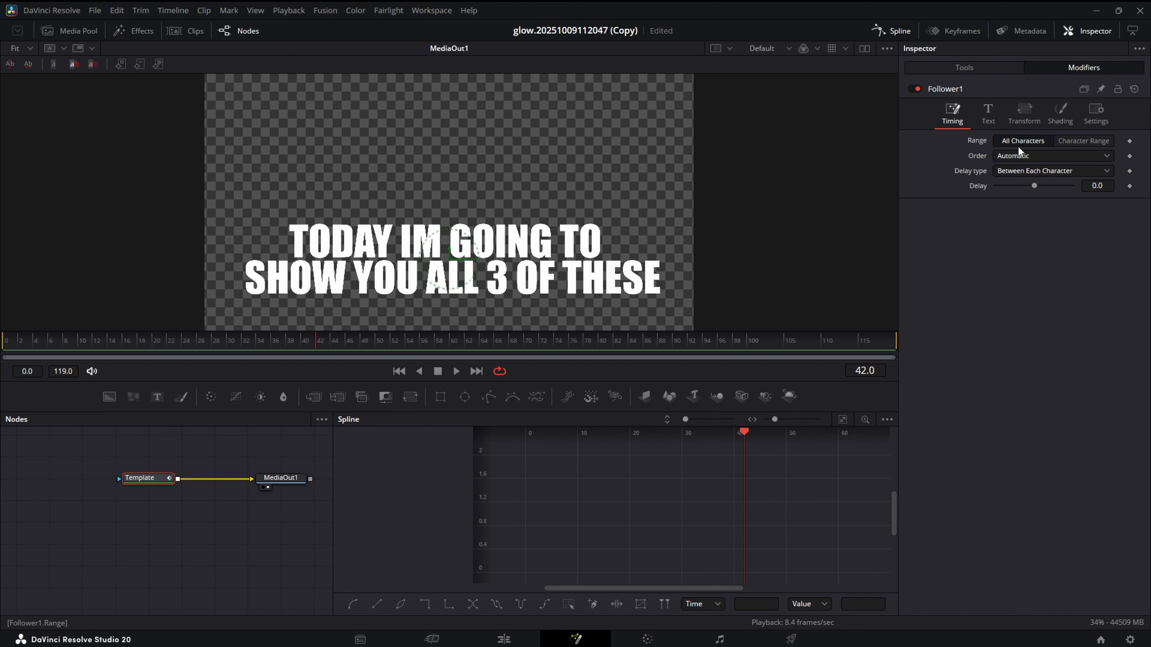
Keyframe Follower1's shading Opacity from 0.0 at frame 0 to 1.0 at frame 50.
left_click(1051, 119)
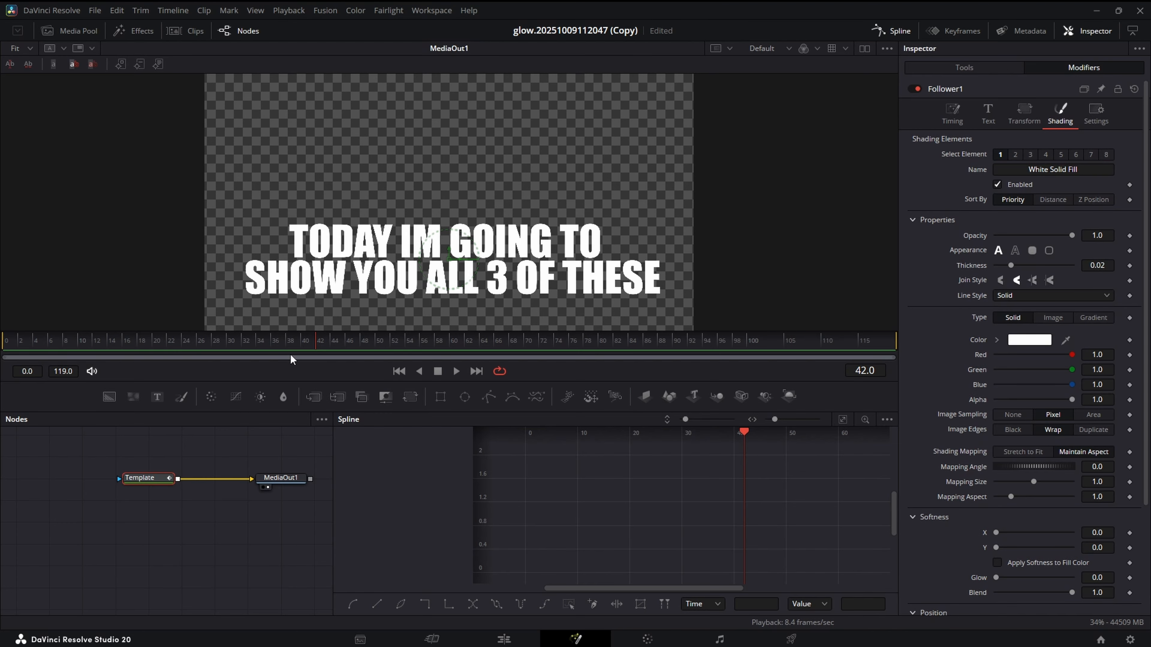
left_click_drag(329, 339, 379, 353)
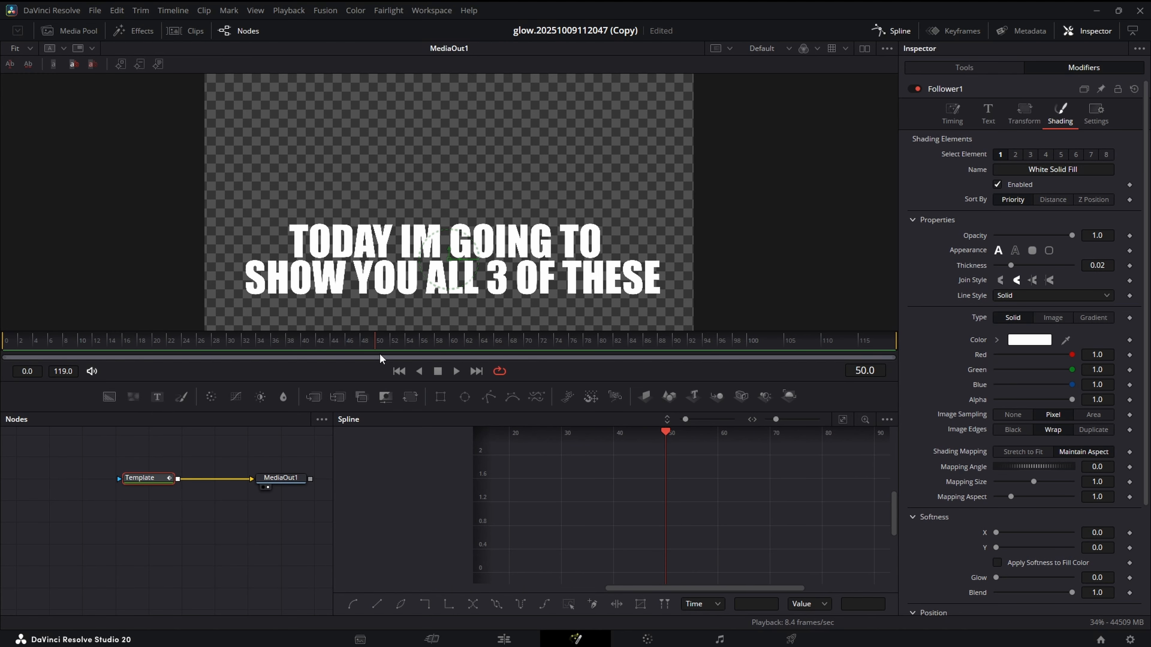
left_click(1130, 235)
left_click(406, 373)
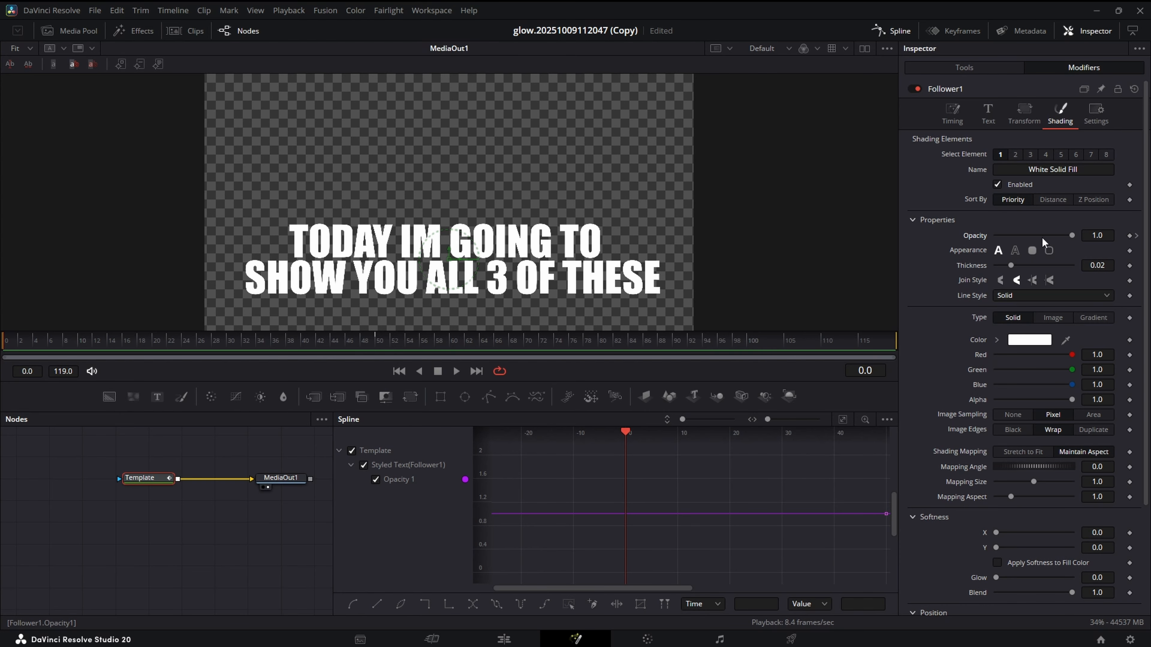
left_click_drag(1068, 236, 995, 236)
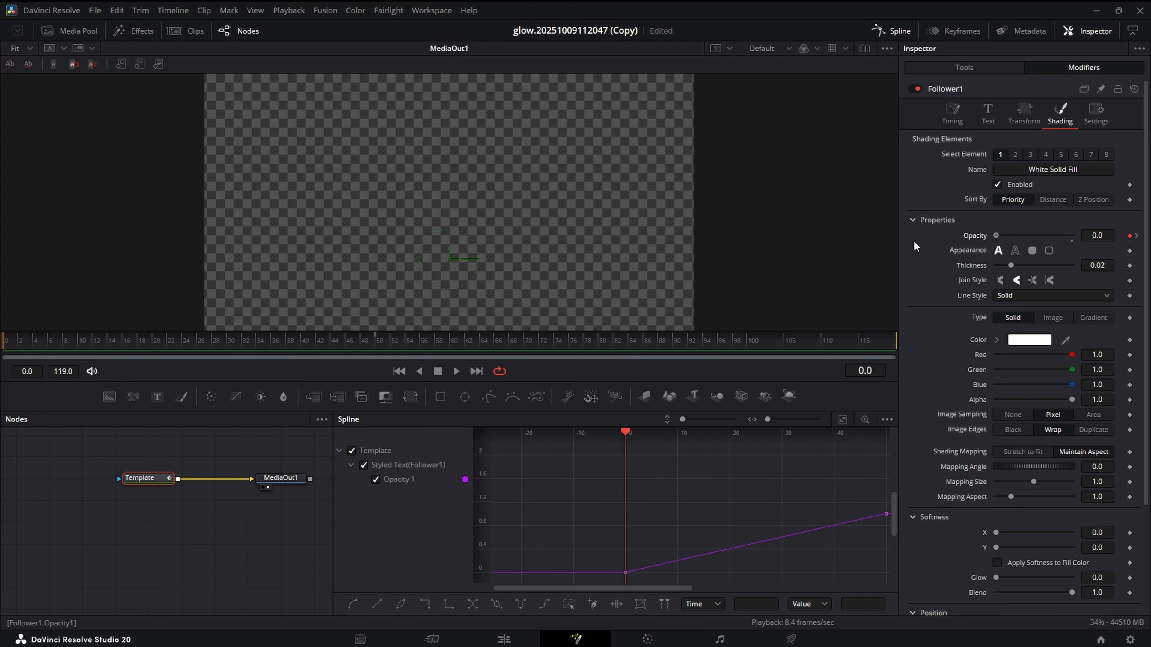
Play the caption's fade-in over the footage on the edit timeline.
left_click(505, 639)
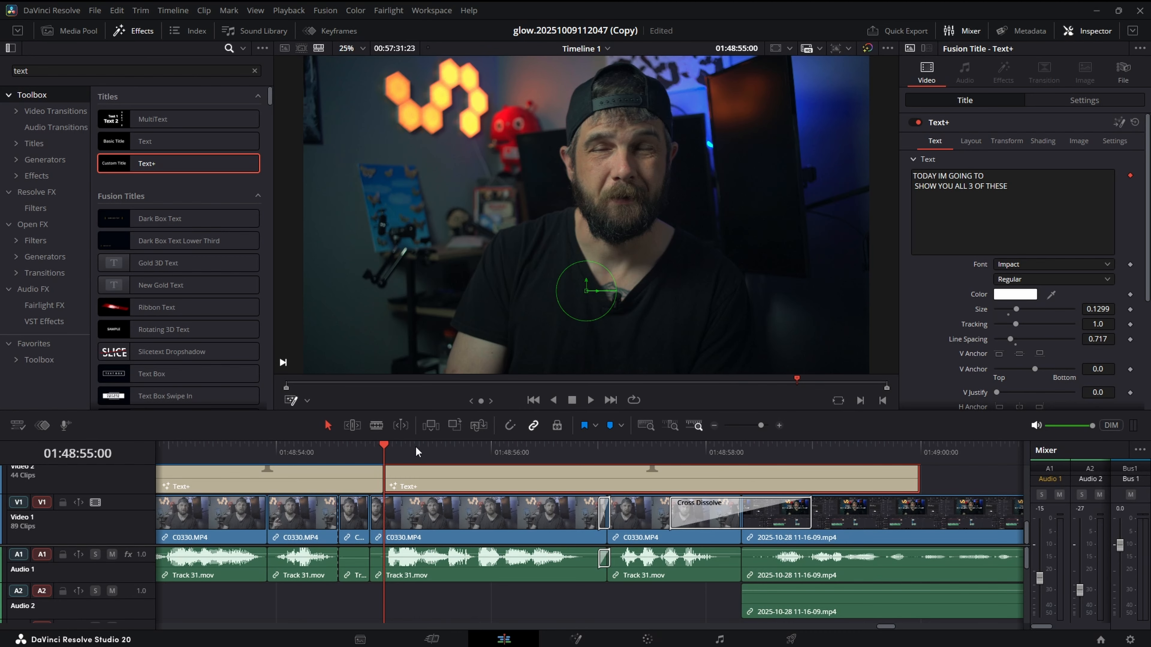
key("space")
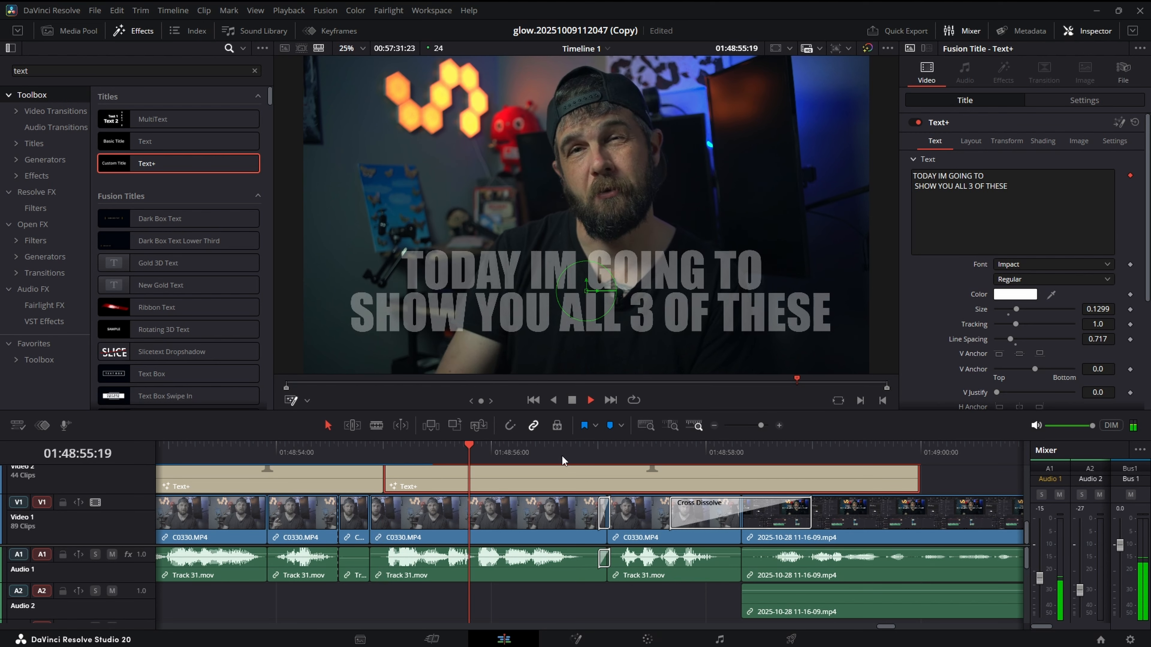
key("space")
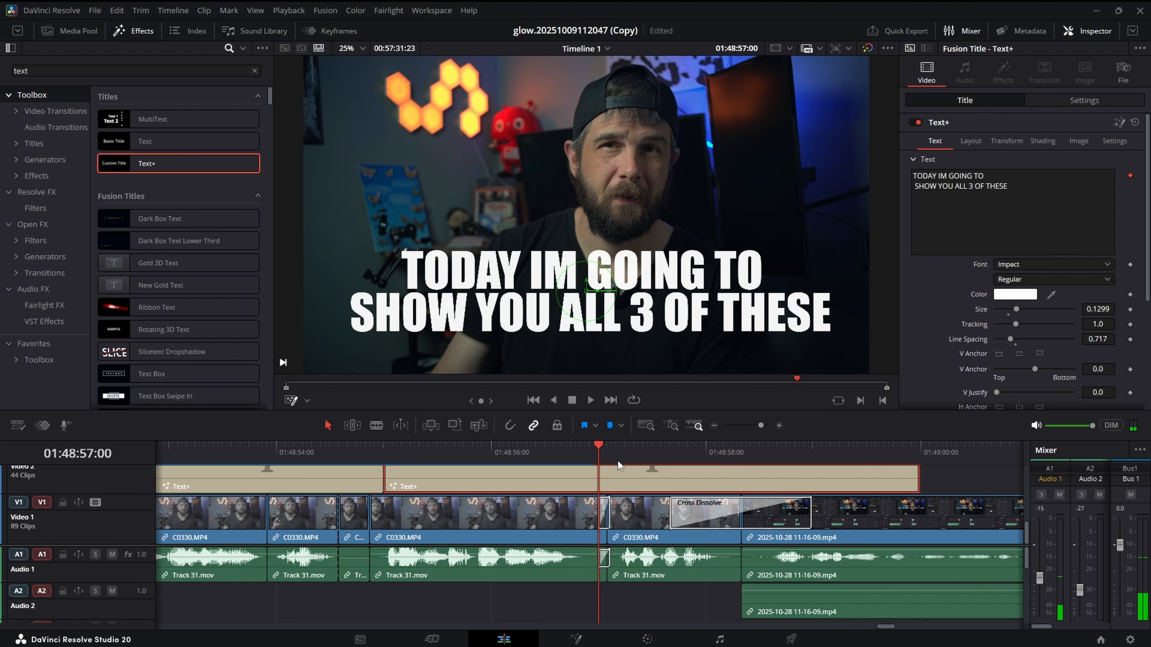
left_click(594, 453)
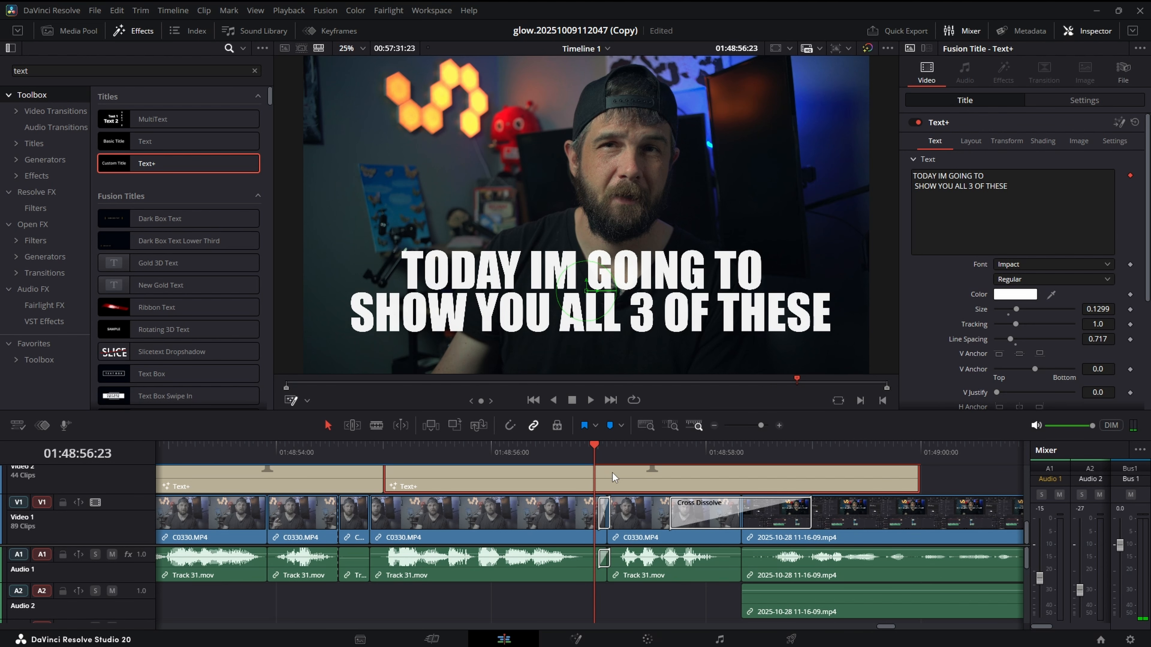
Return to the Fusion composition, set Follower1's Delay between each character to 0.4, and scrub through the staggered fade.
left_click(1121, 122)
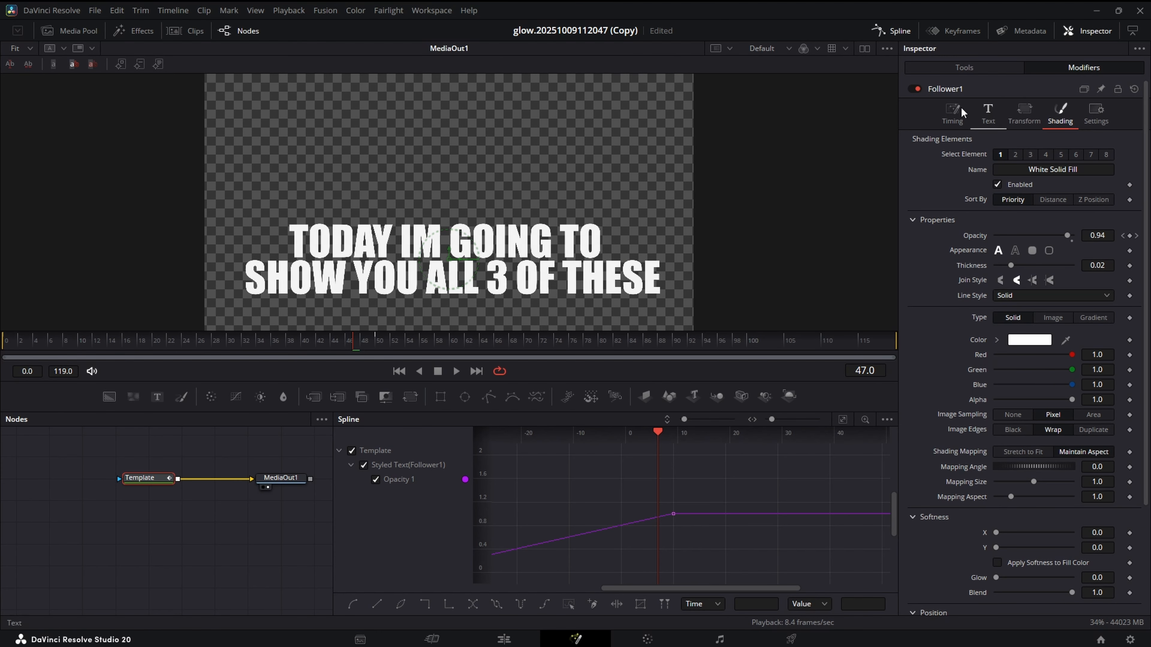
left_click(948, 119)
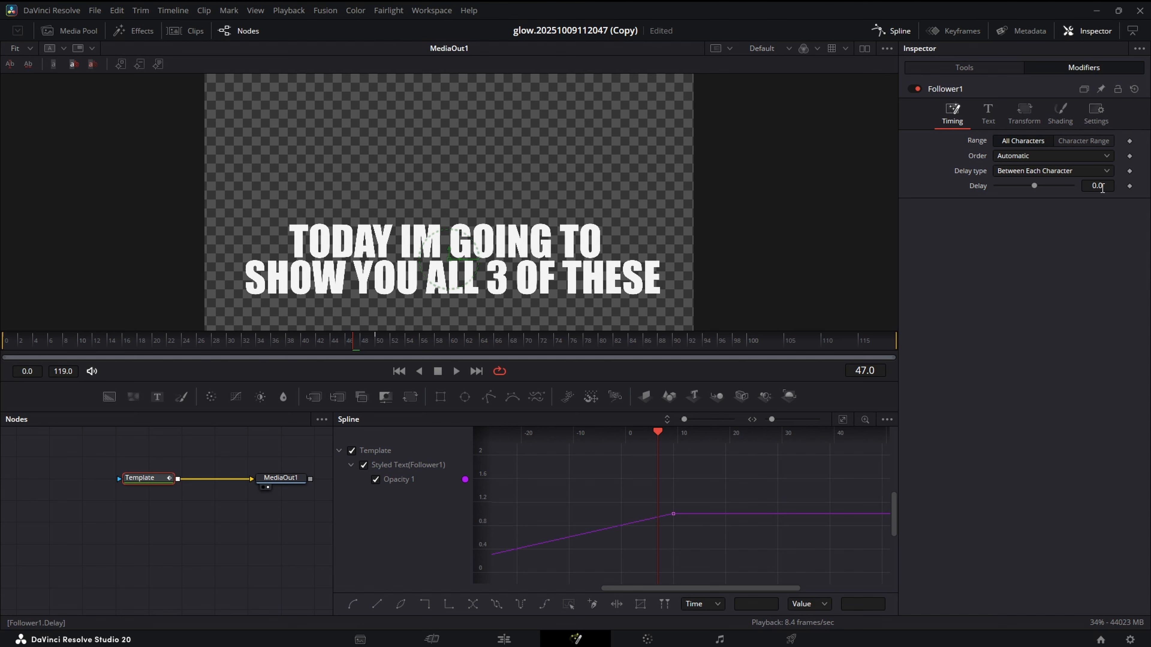
double_click(1098, 186)
type("0.38")
key("Return")
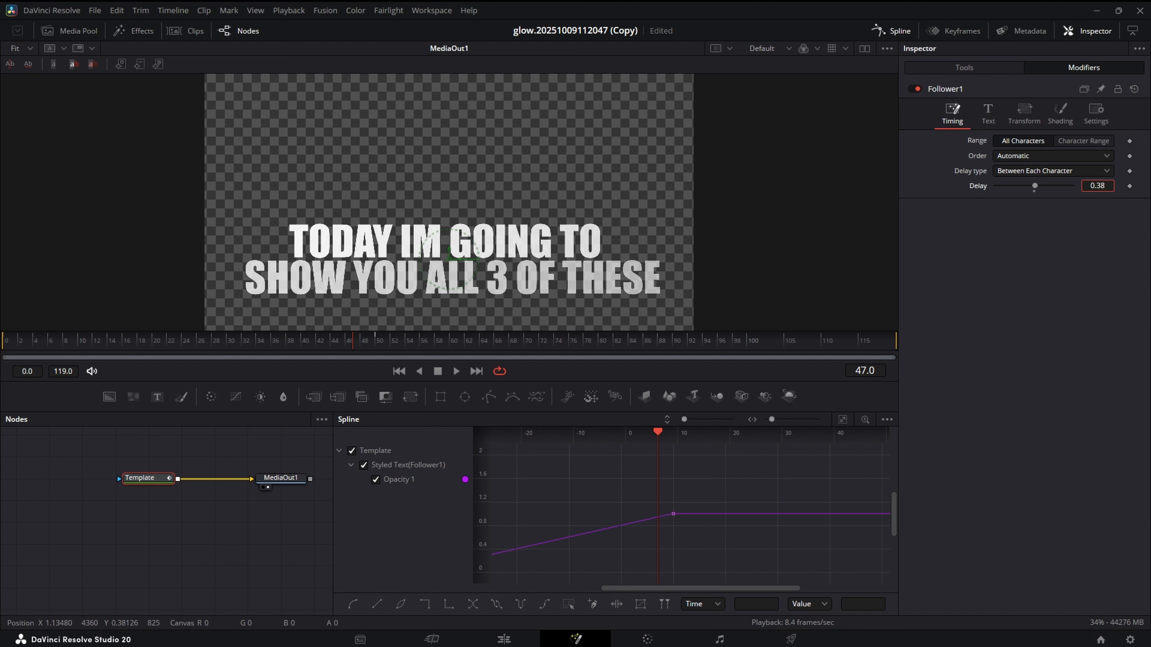
type("0.582")
key("Return")
type("0.482")
key("Return")
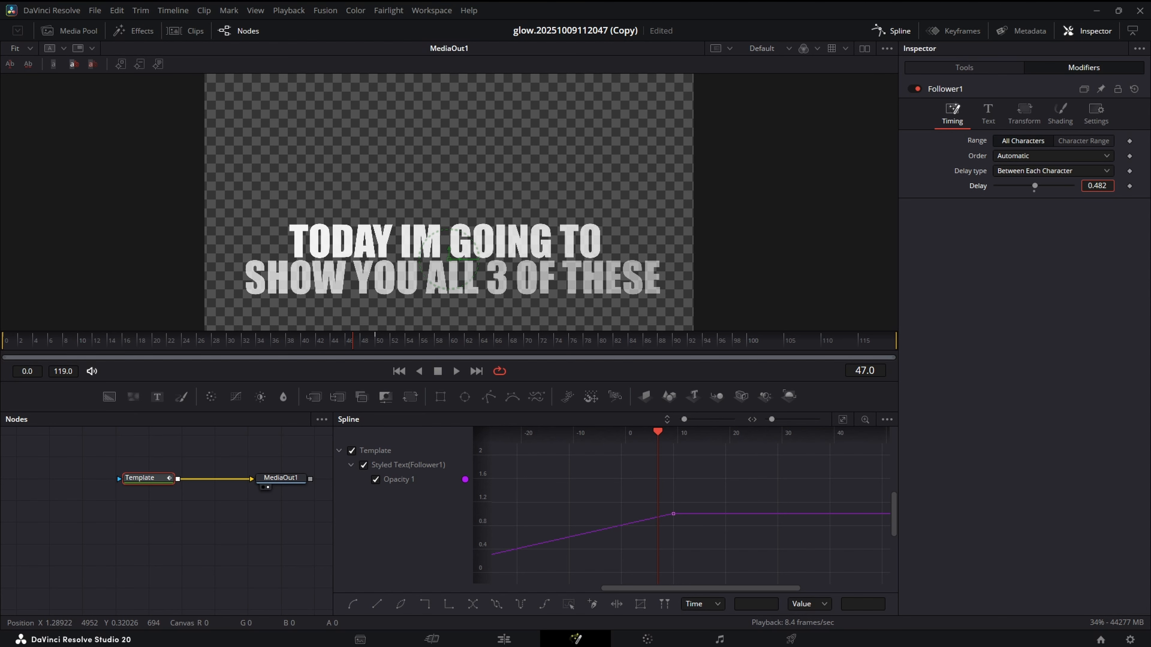
type("0.403")
key("Return")
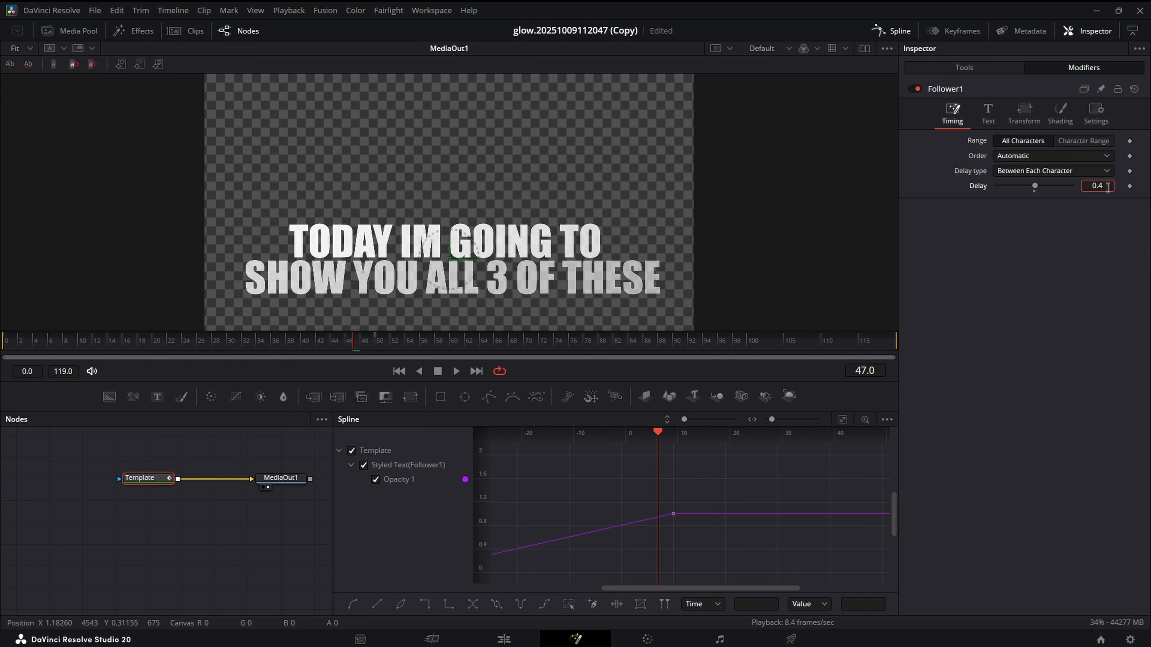
left_click_drag(105, 343, 372, 345)
Smooth the Opacity 1 keyframes in the Spline editor, shape the handles into a fast-rising ease-out curve, and scrub the result.
left_click(843, 420)
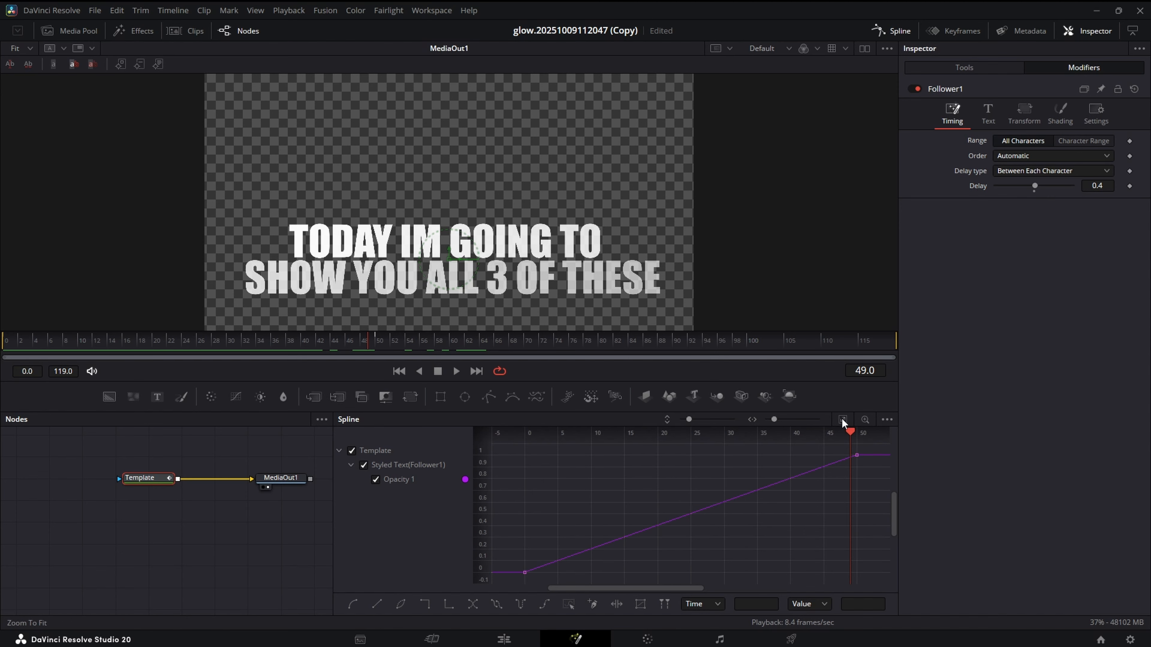
left_click(568, 604)
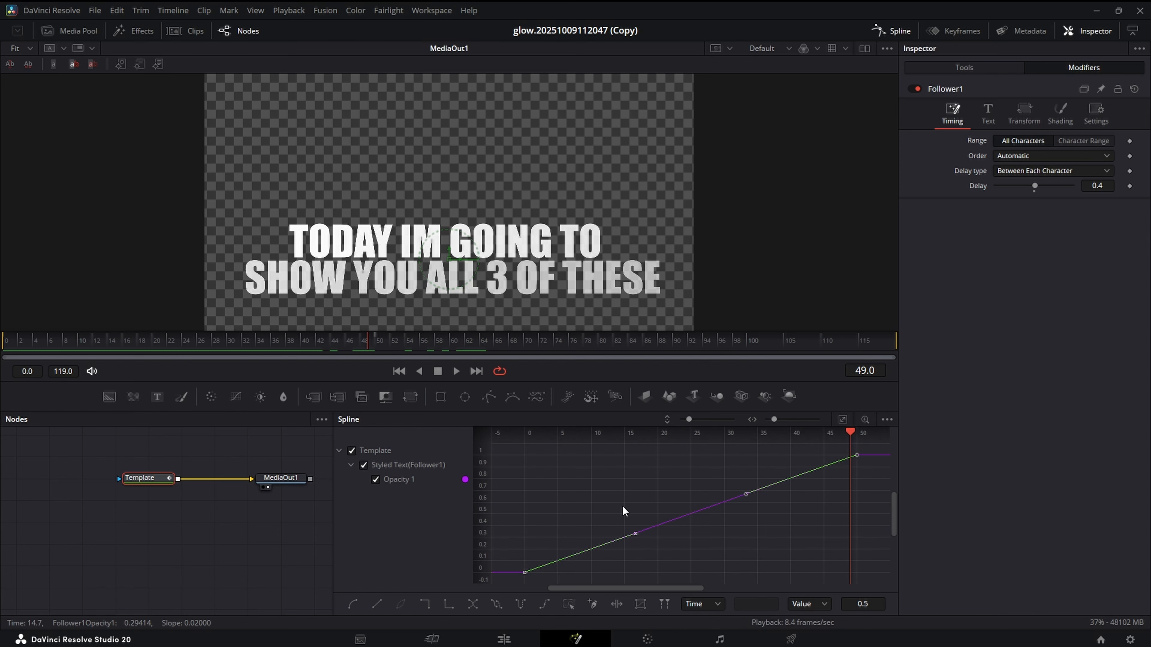
key("s")
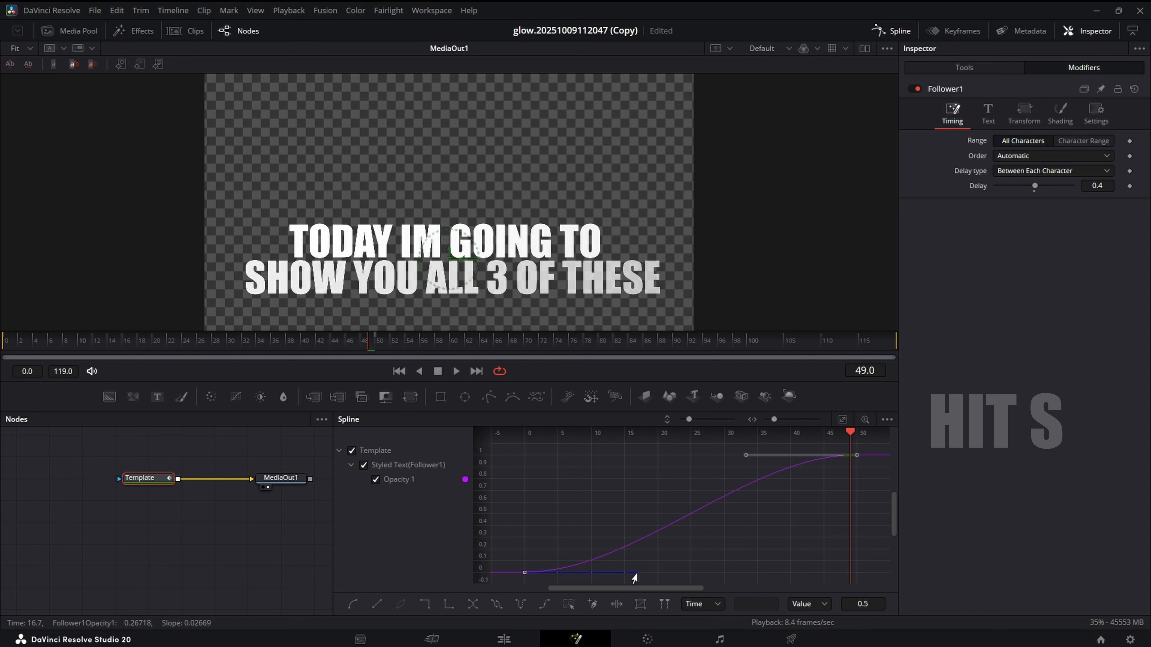
left_click_drag(636, 572, 573, 470)
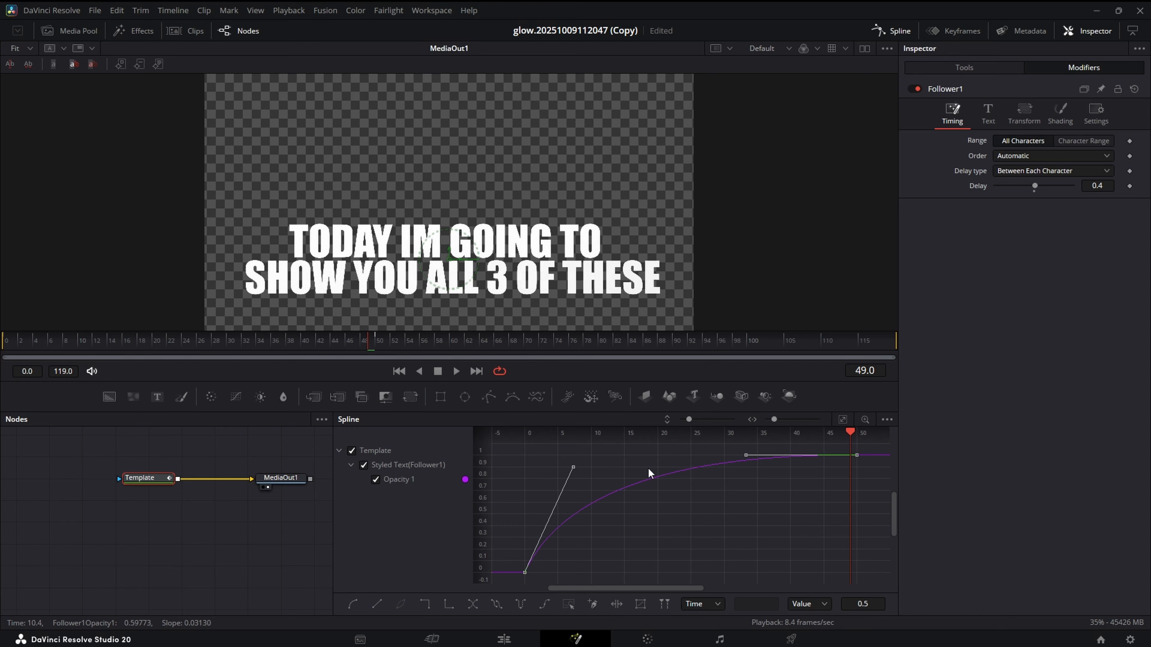
left_click_drag(742, 461, 617, 463)
left_click_drag(9, 345, 272, 351)
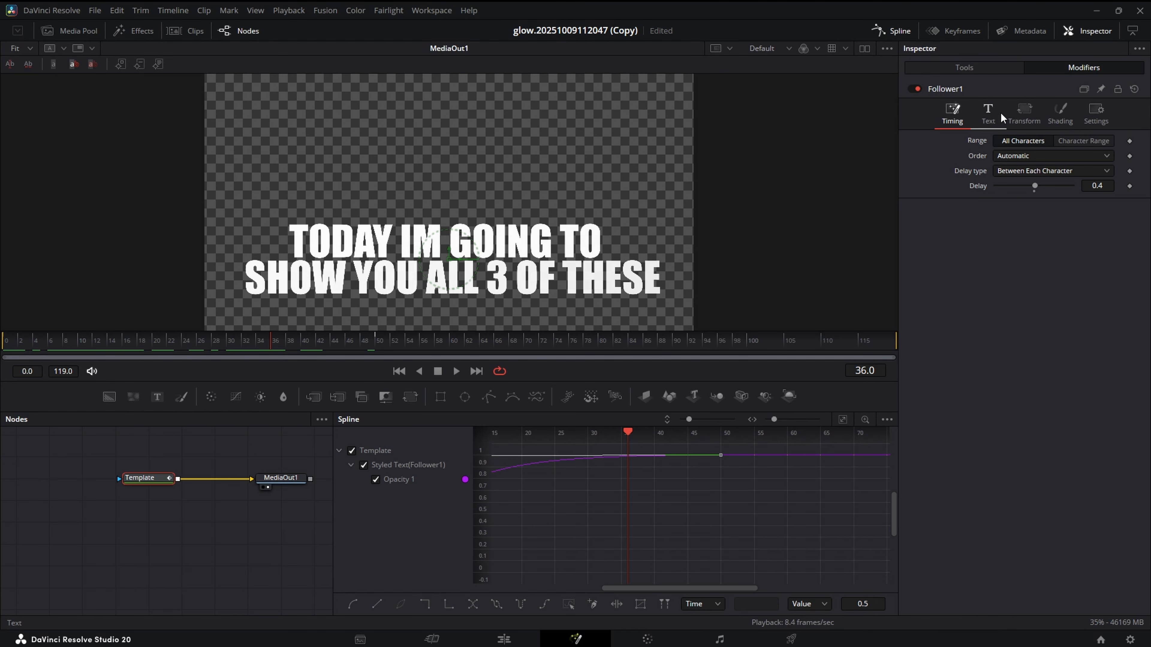
Keyframe Follower1's character Y rotation at 0.0 on frame 60 and 90 on frame 0, and preview the turning letters.
left_click(1022, 116)
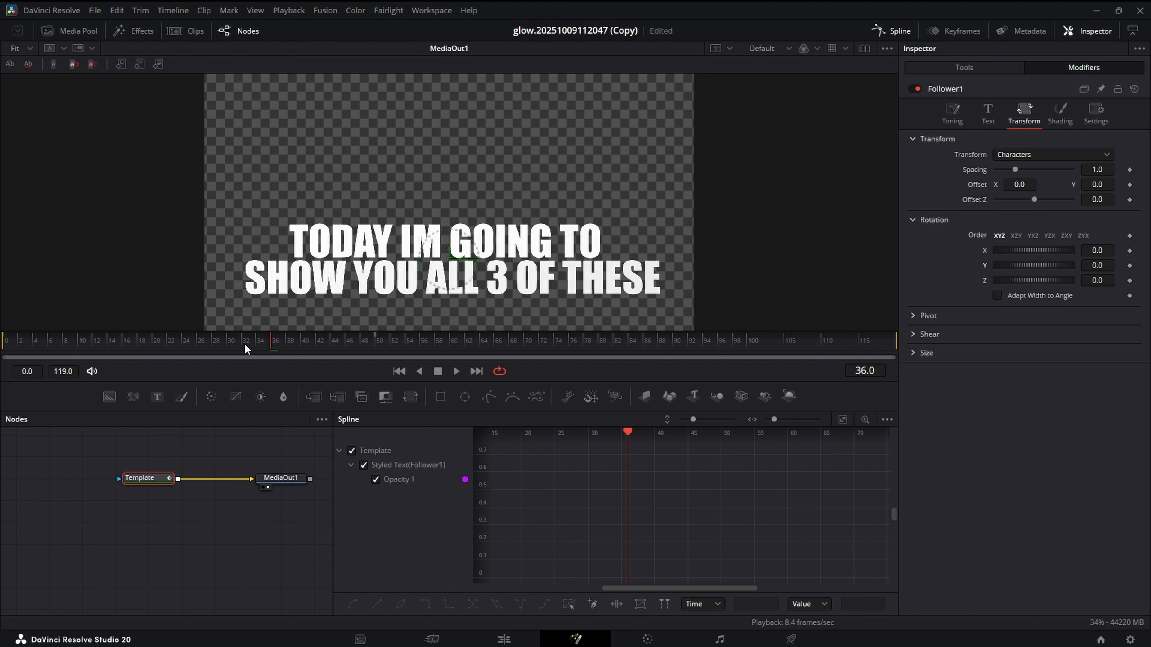
left_click_drag(249, 348, 452, 347)
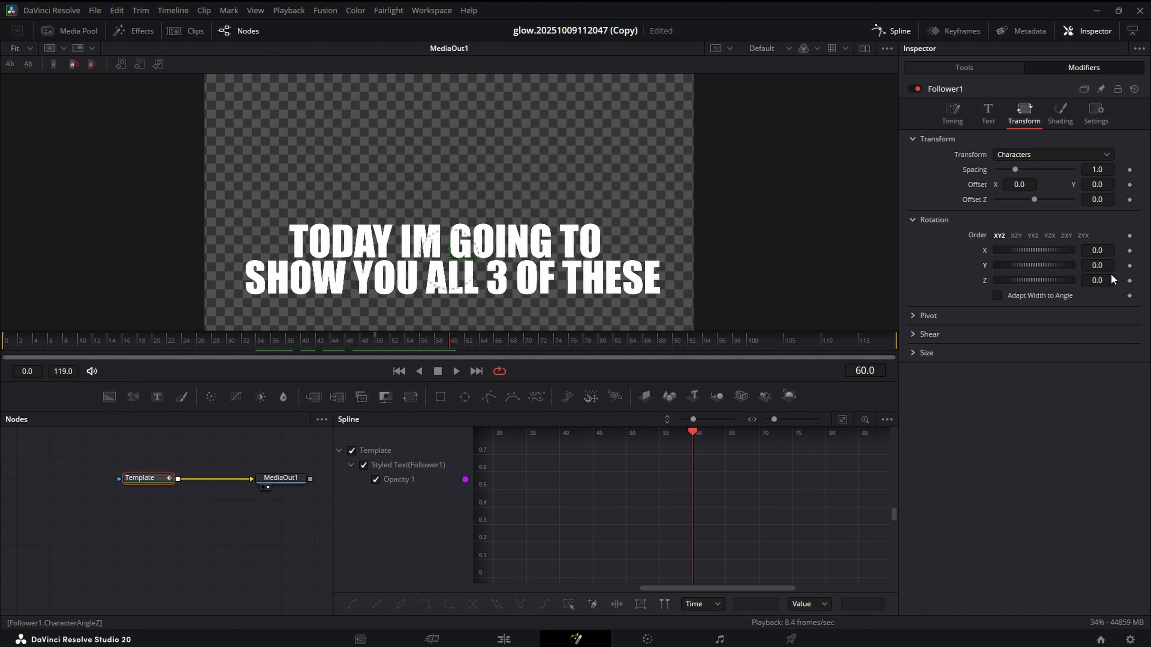
left_click(1129, 265)
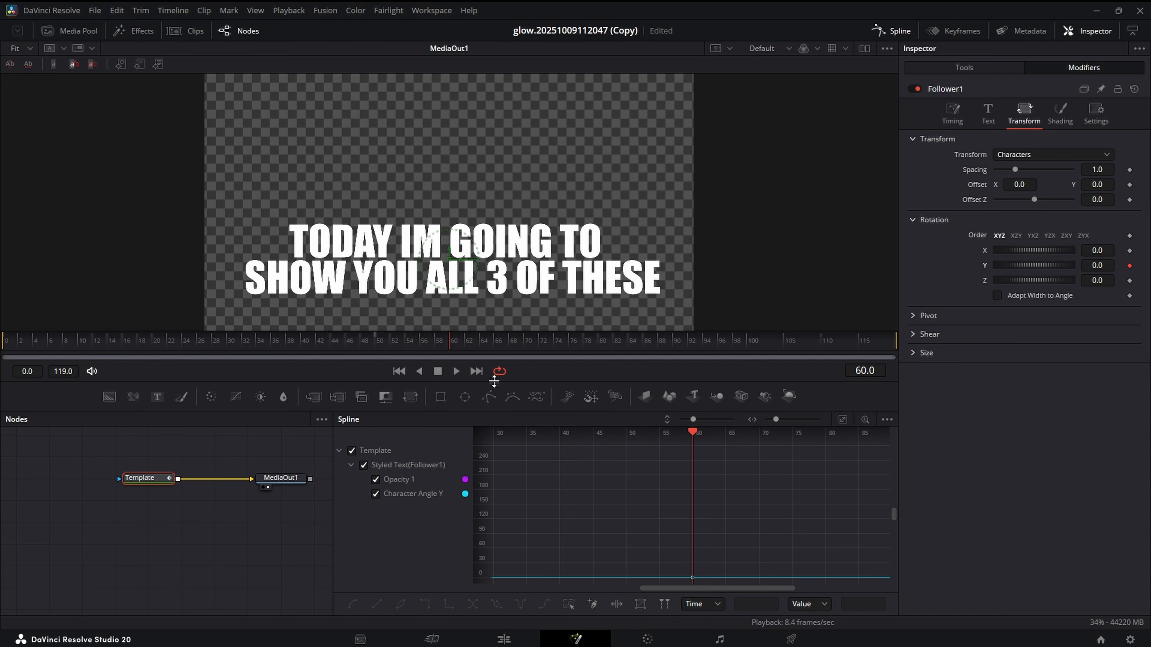
left_click(398, 372)
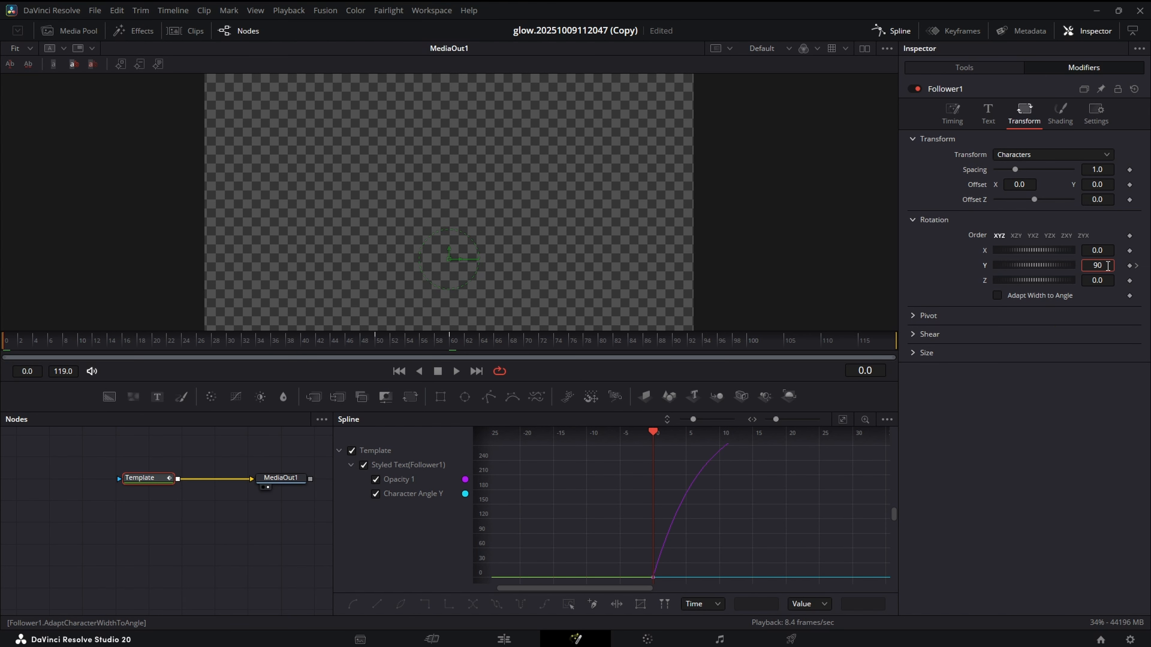
left_click(1107, 265)
type("90")
key("Return")
mouse_move(9, 357)
left_mouse_down()
mouse_move(588, 360)
mouse_move(4, 363)
left_mouse_up()
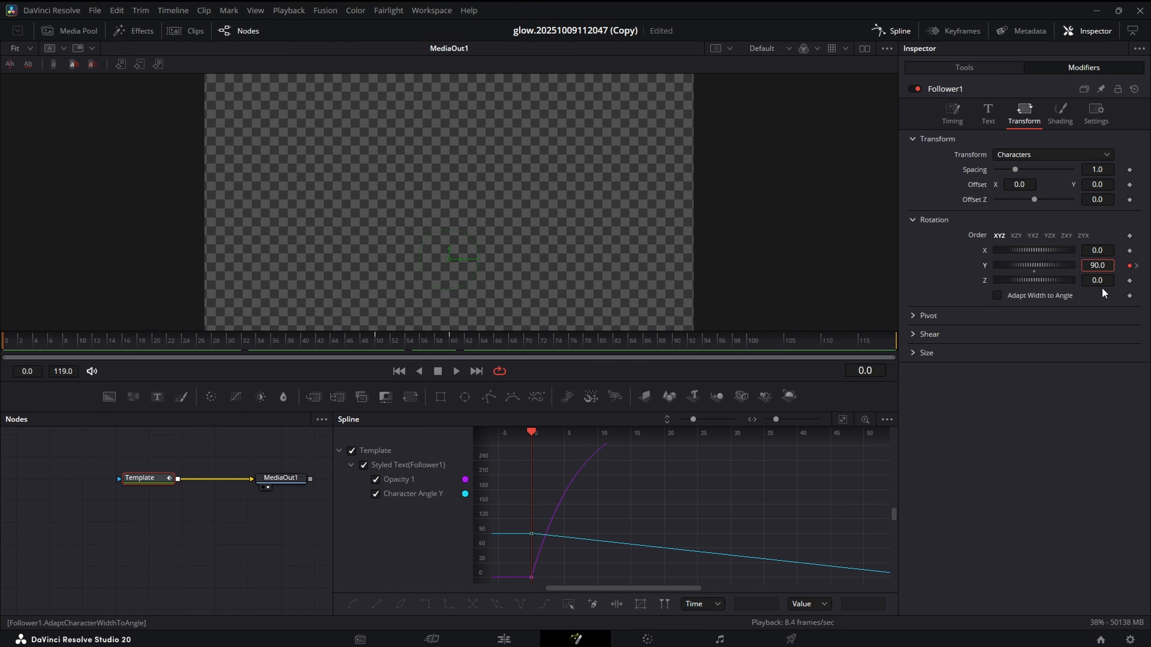
Reverse the turn by setting the frame 0 Y rotation keyframe to -90 and play the animation.
type("-")
key("Return")
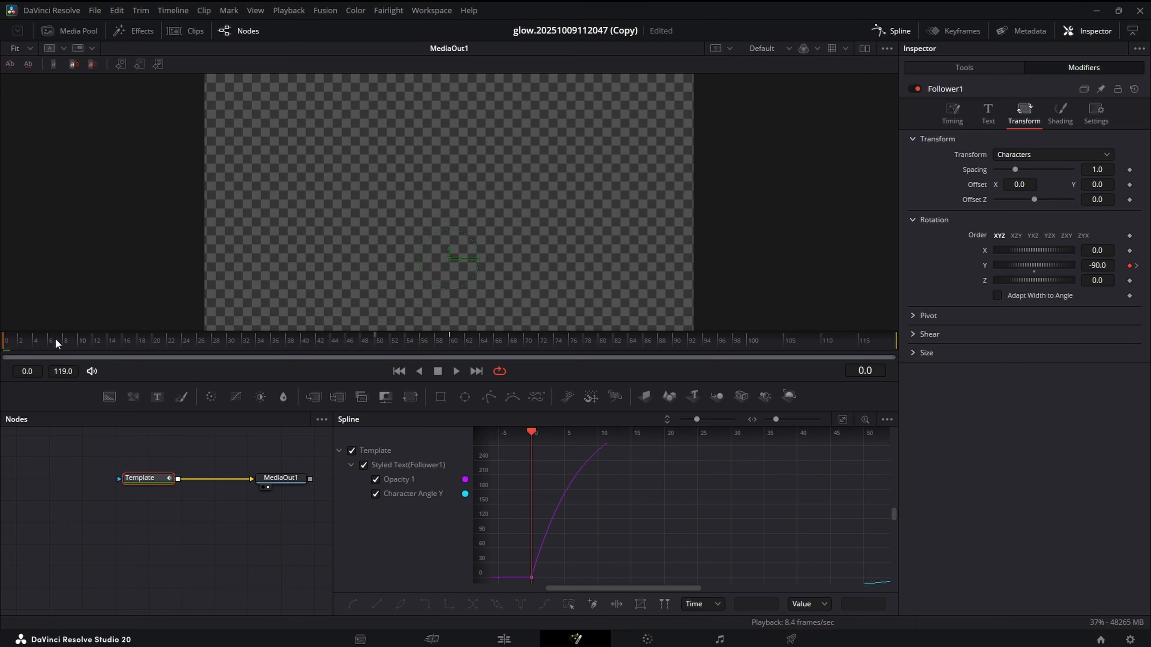
key("space")
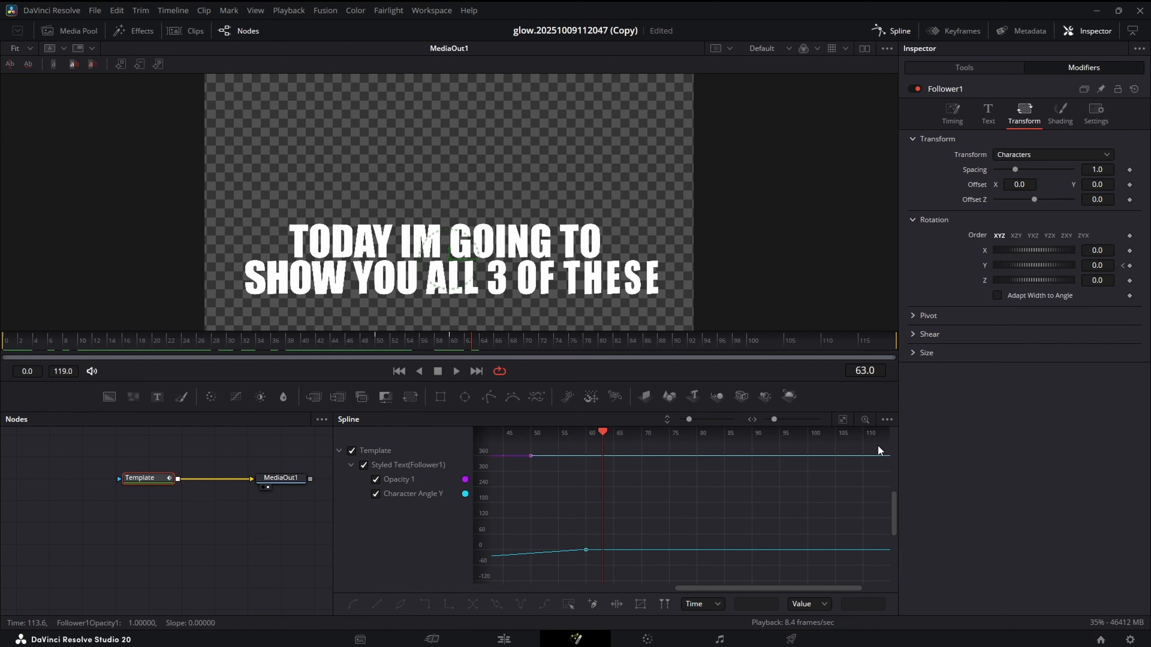
Isolate the Character Angle Y curve in the Spline editor, smooth its keyframes, adjust the handles into a slow-starting curve, and return to frame 0.
left_click(843, 420)
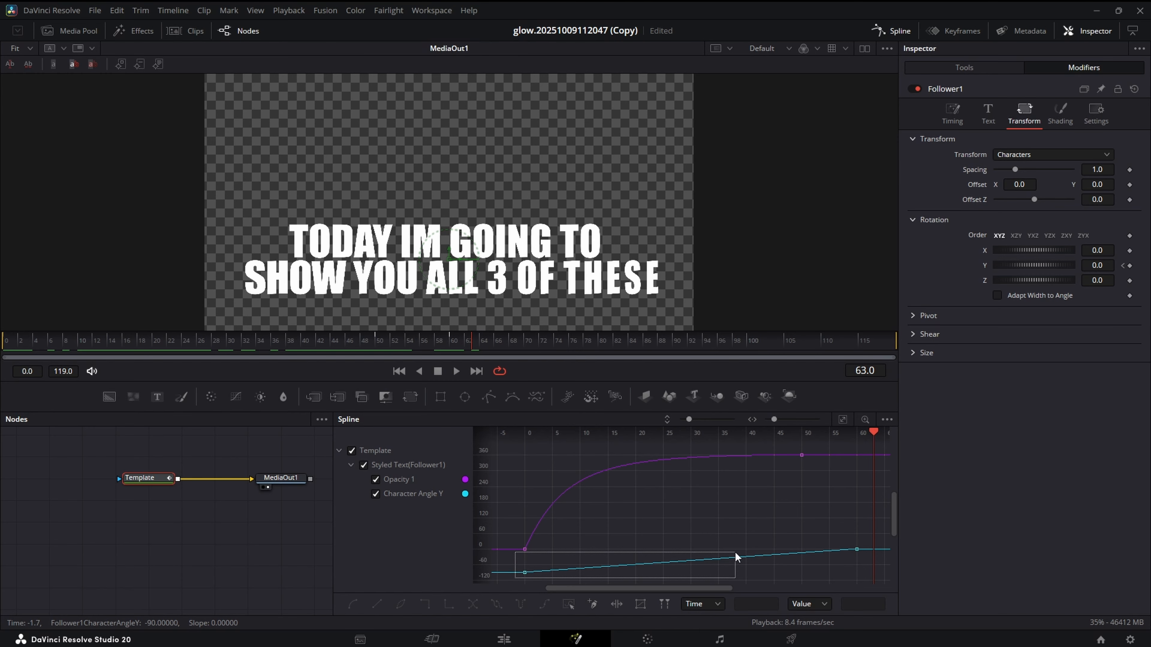
left_click(376, 481)
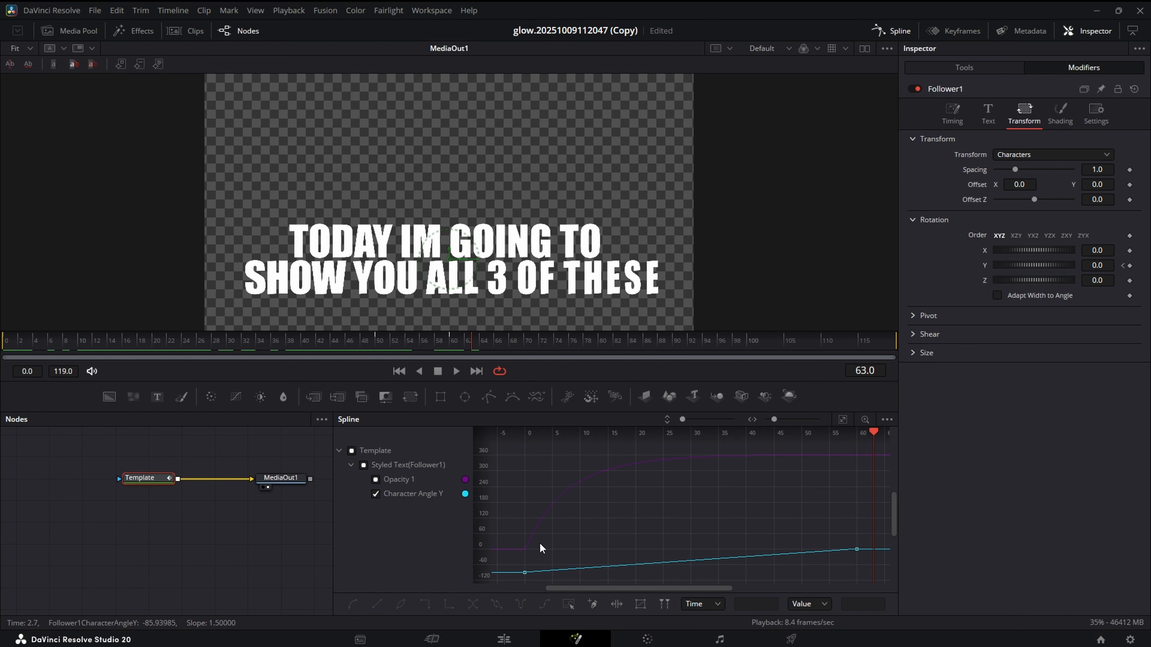
left_click(572, 606)
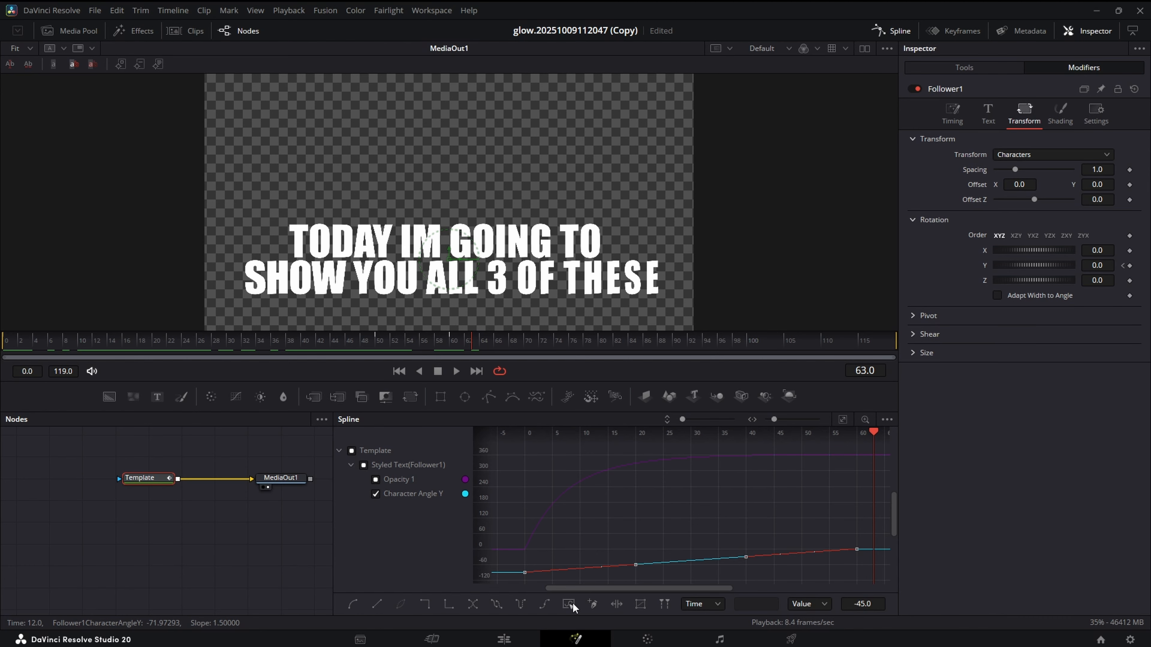
left_click(572, 606)
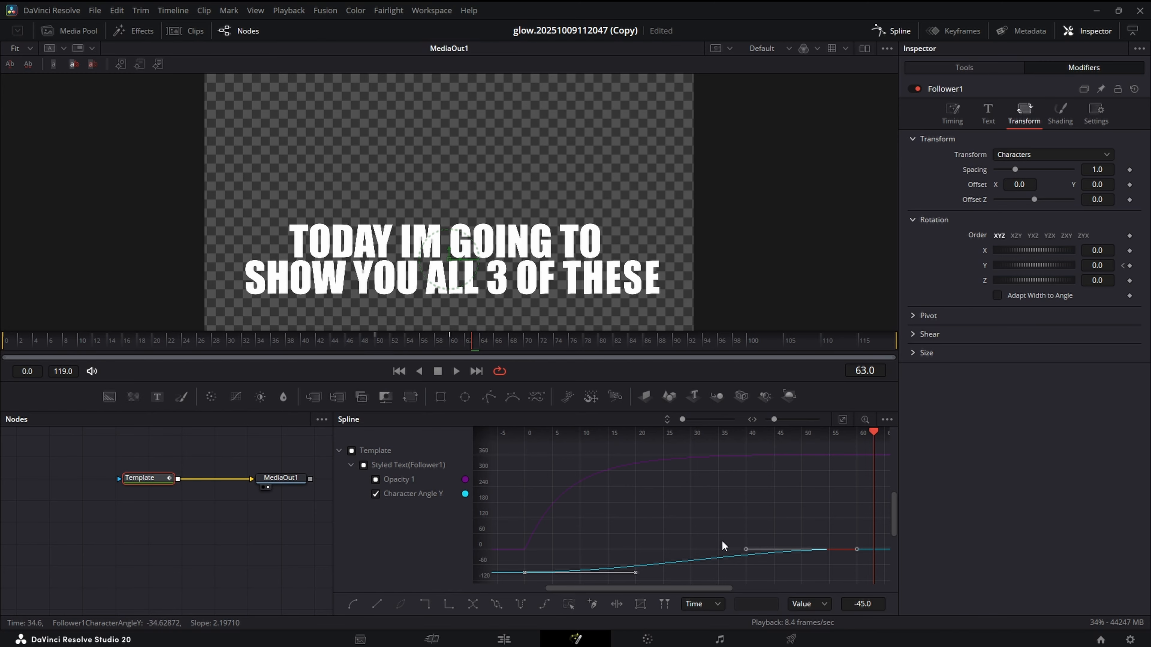
left_click_drag(746, 550, 749, 568)
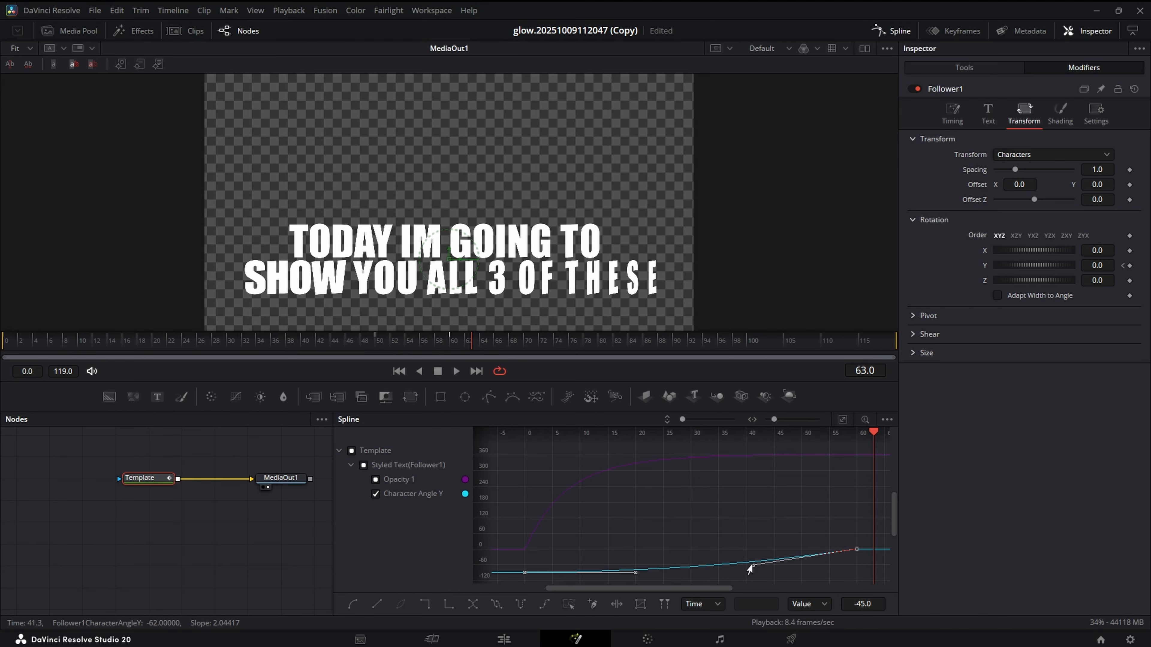
left_click_drag(636, 573, 680, 574)
left_click(398, 371)
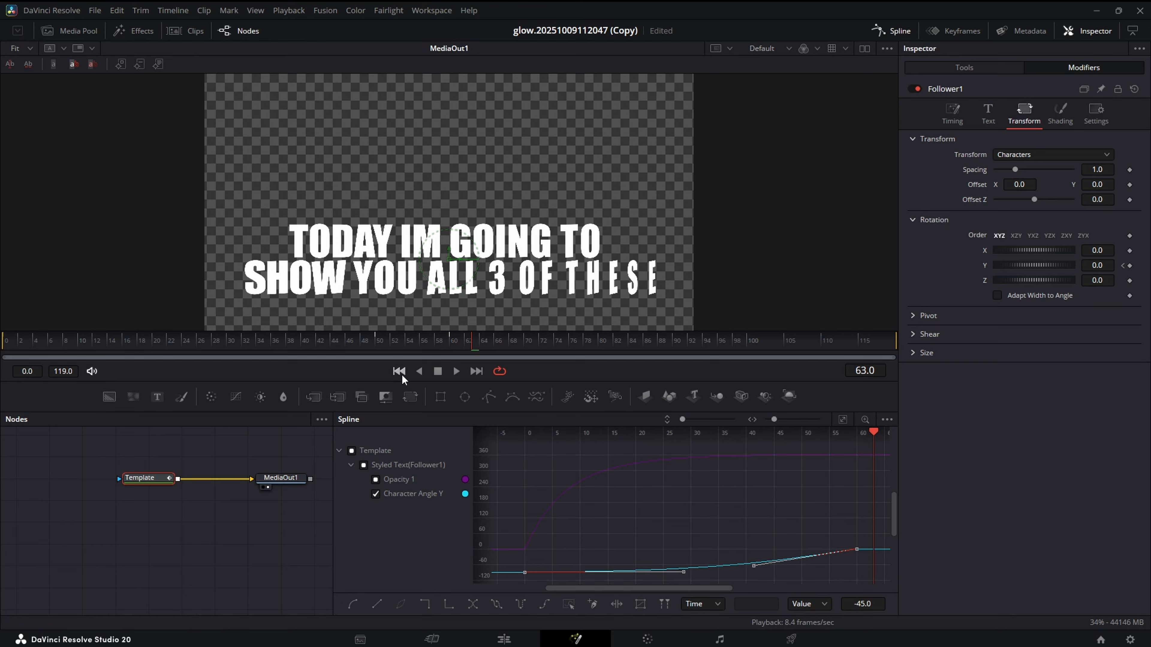
Replay the rotating-letter animation from the start several times to judge how quickly the letters finish turning.
left_click(456, 371)
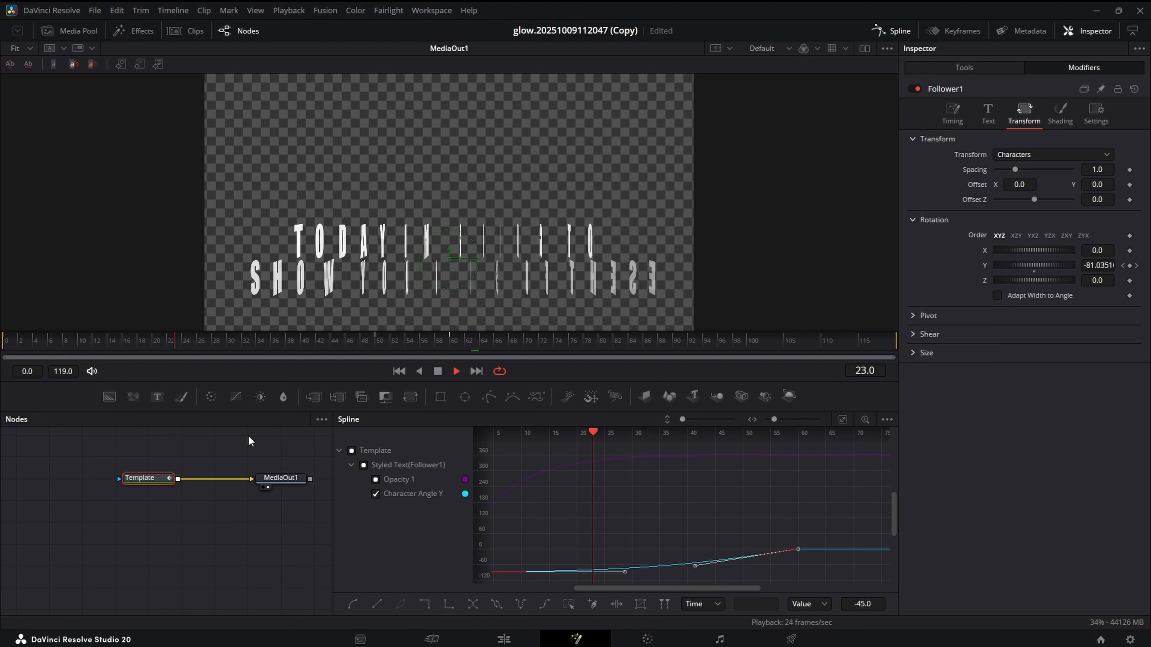
left_click(399, 373)
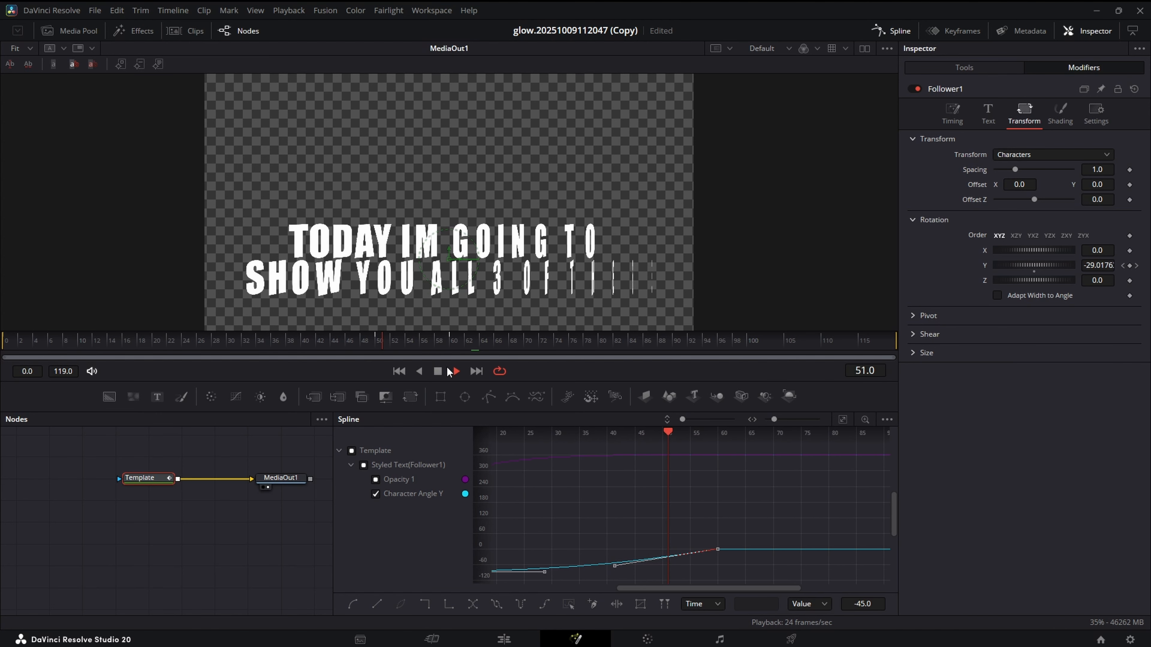
left_click(439, 371)
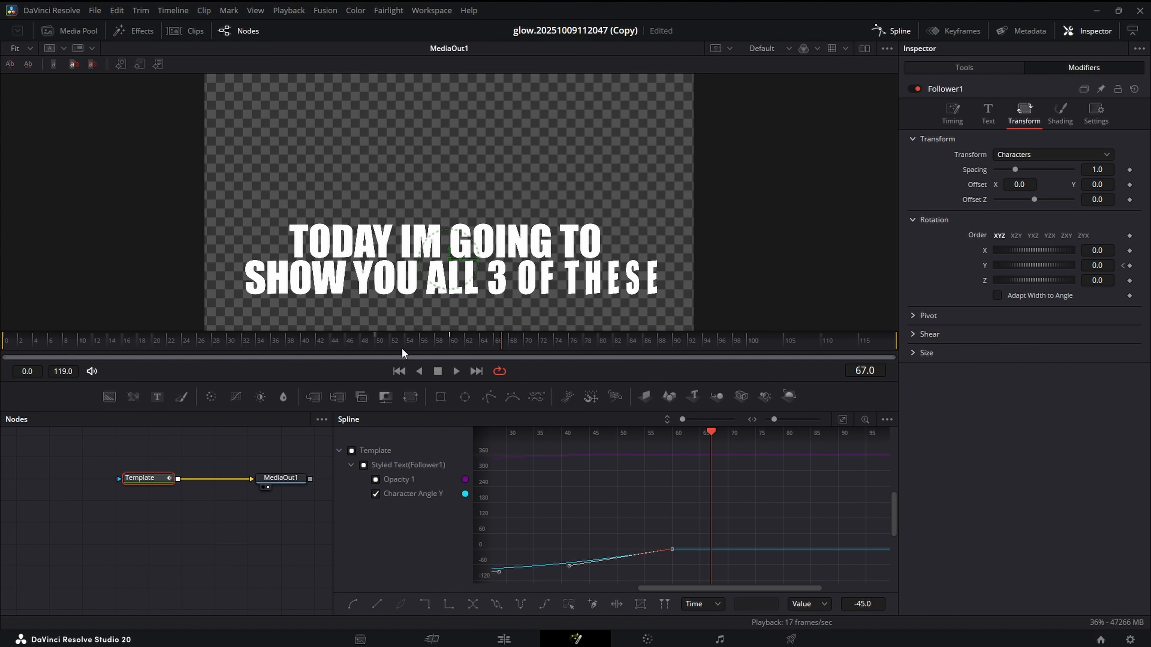
left_click_drag(404, 353, 11, 372)
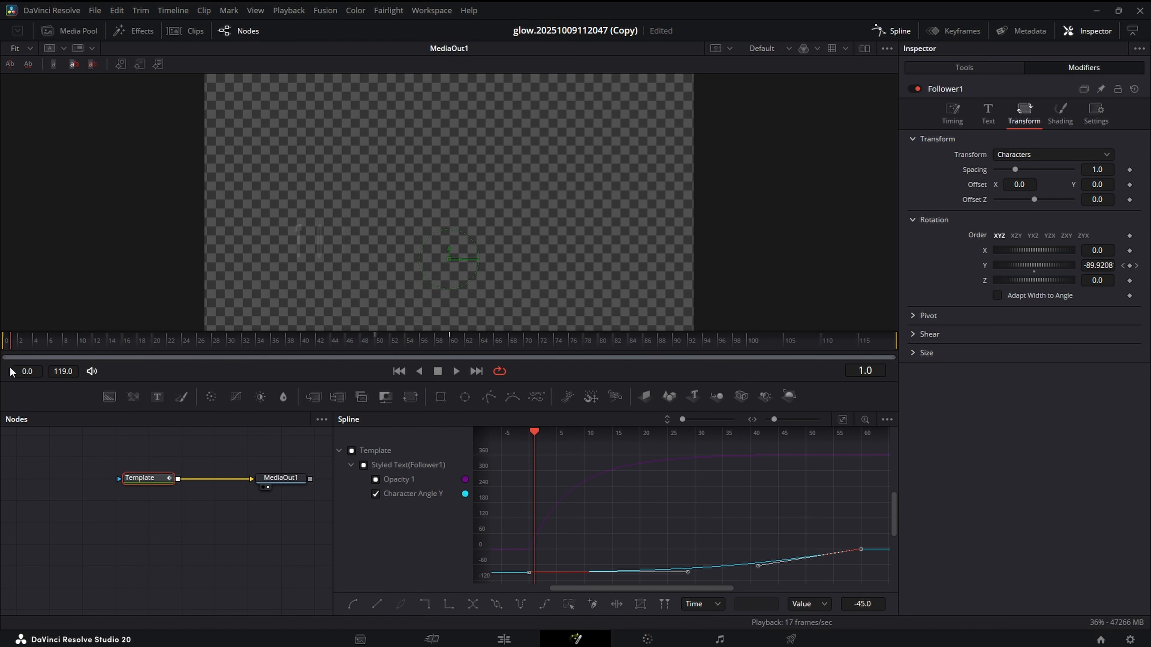
key("space")
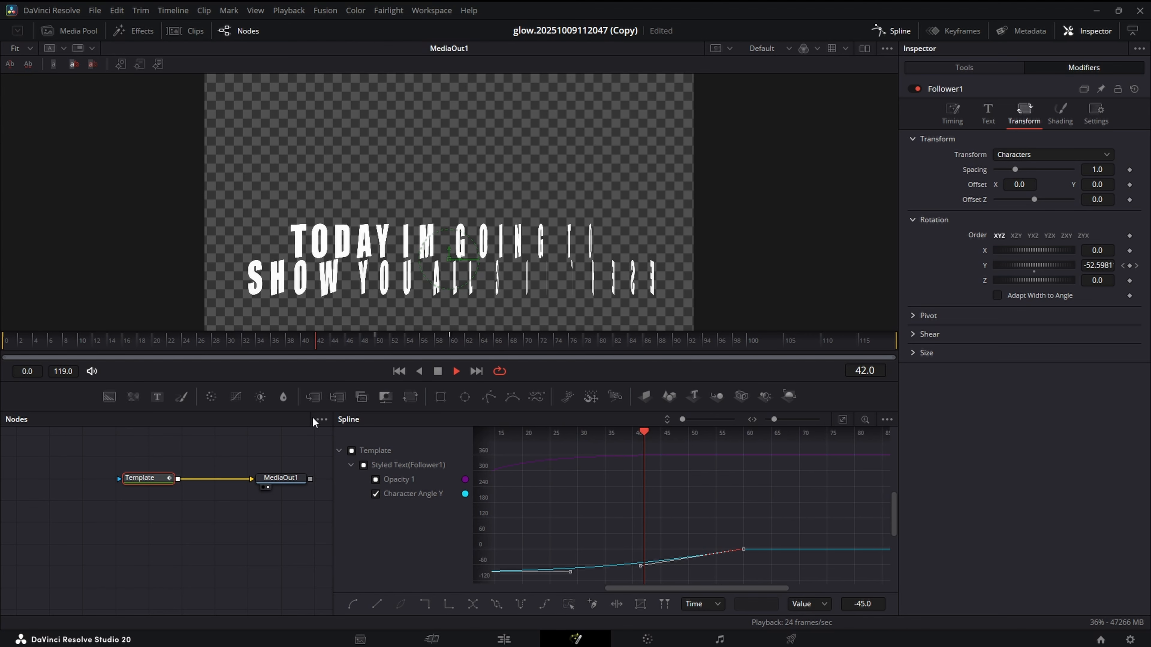
key("space")
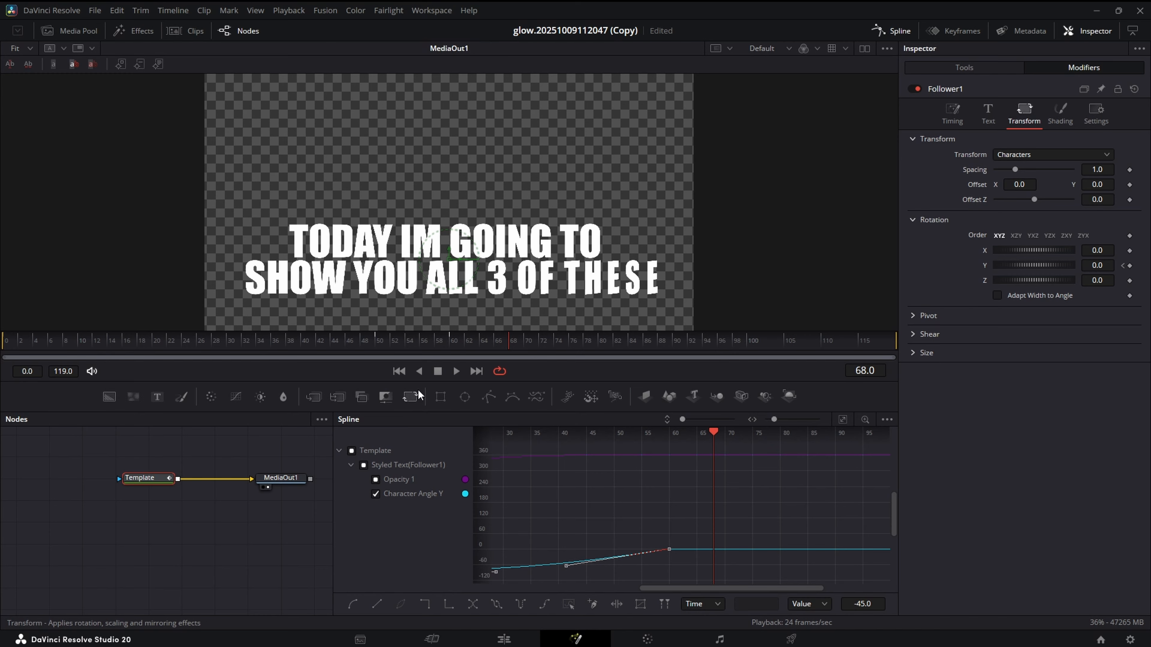
left_click(399, 372)
left_click(456, 371)
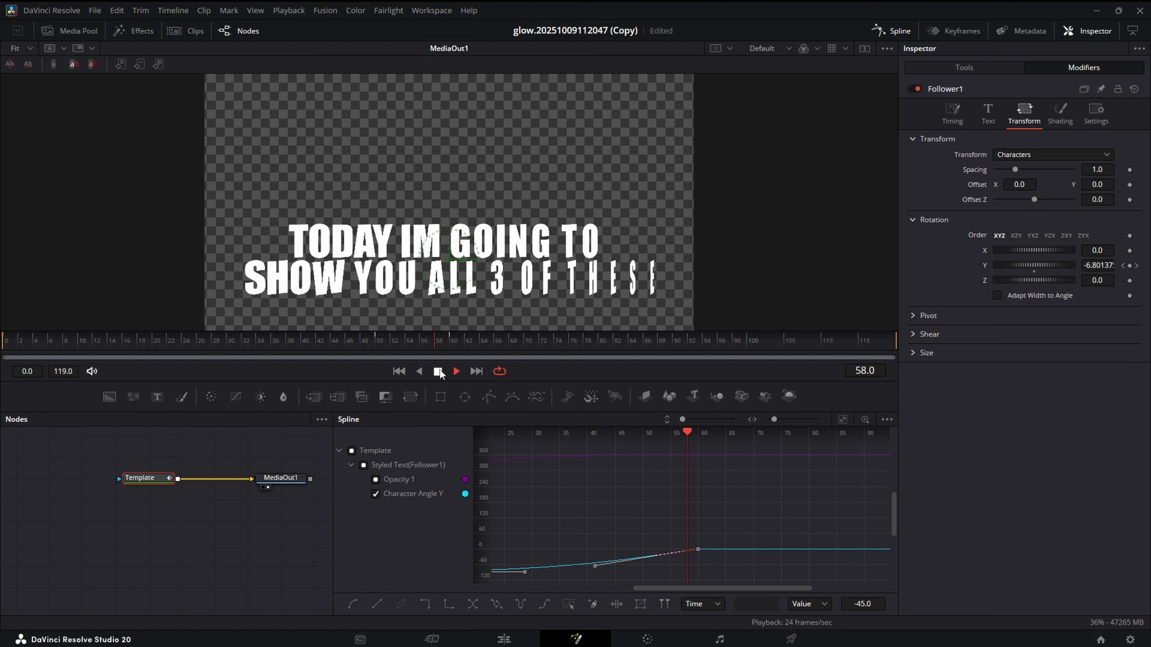
left_click(438, 371)
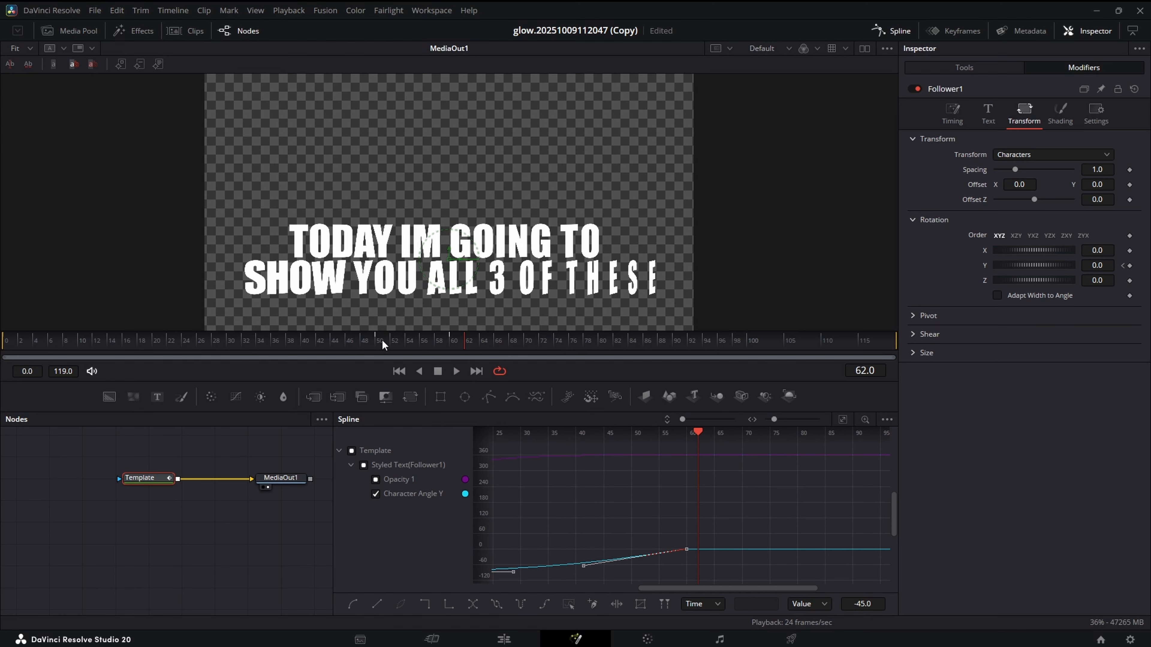
Keyframe Follower1's character Y rotation at 0 on frame 48 and delete its keyframe on frame 60.
left_click(363, 336)
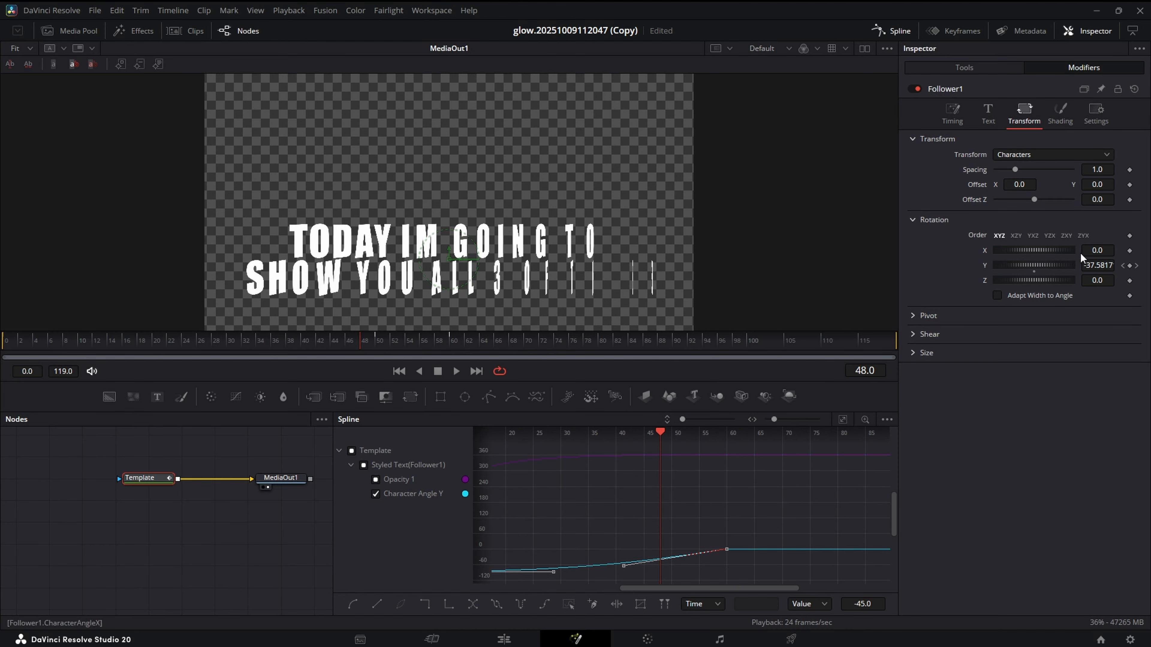
left_click(1130, 266)
left_click(1113, 266)
type("0")
key("Return")
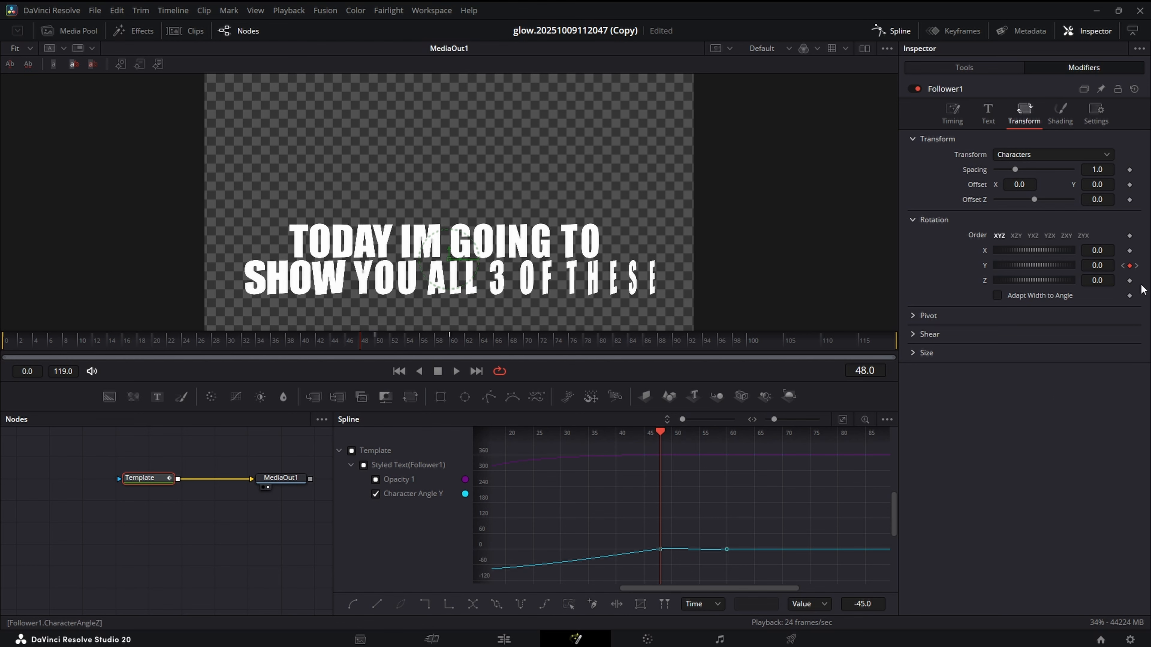
left_click(1136, 266)
left_click(1130, 266)
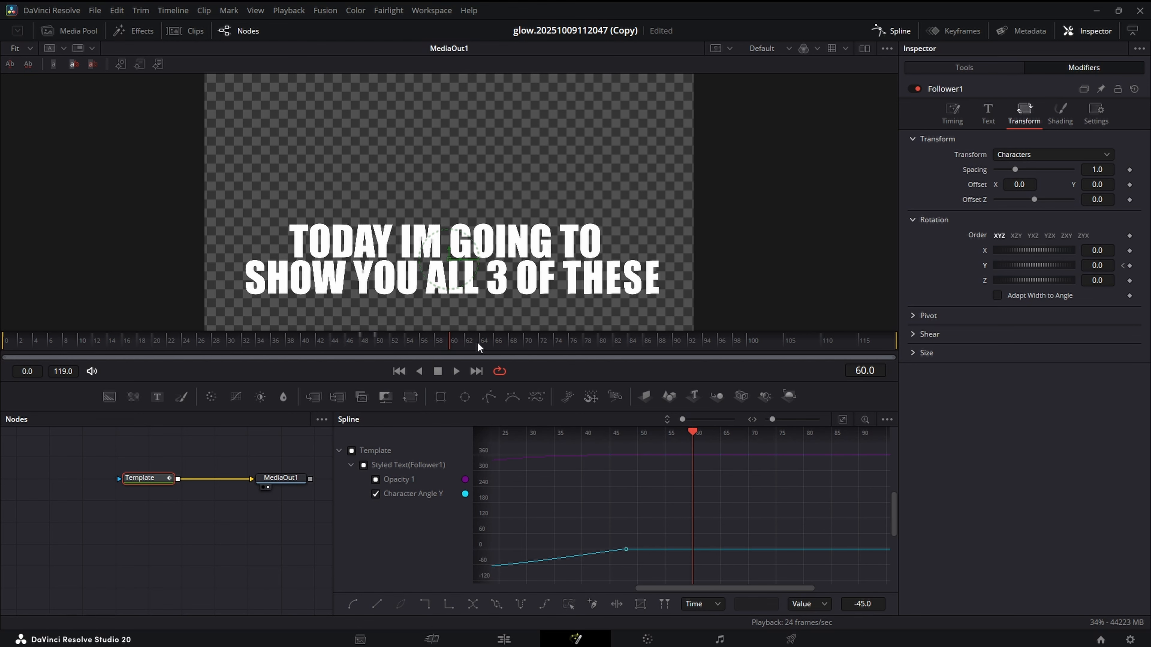
Play the shortened letter rotation from near the start and scrub through its final frames.
left_click_drag(447, 338, 36, 340)
key("space")
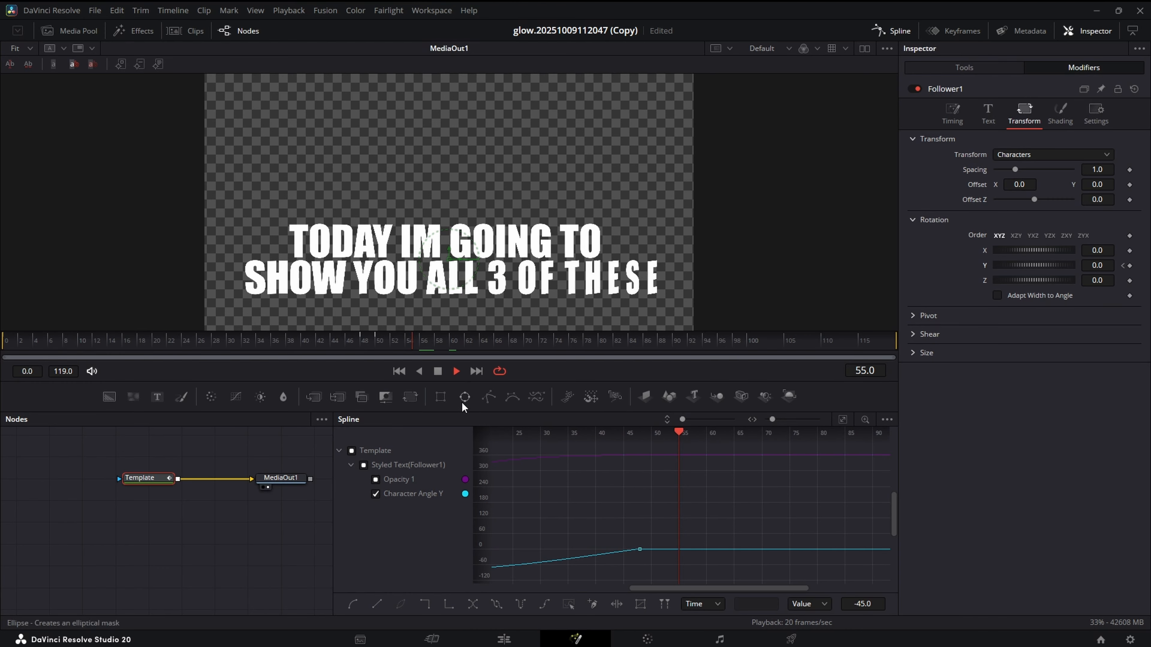
left_click(439, 373)
left_click_drag(363, 349, 519, 351)
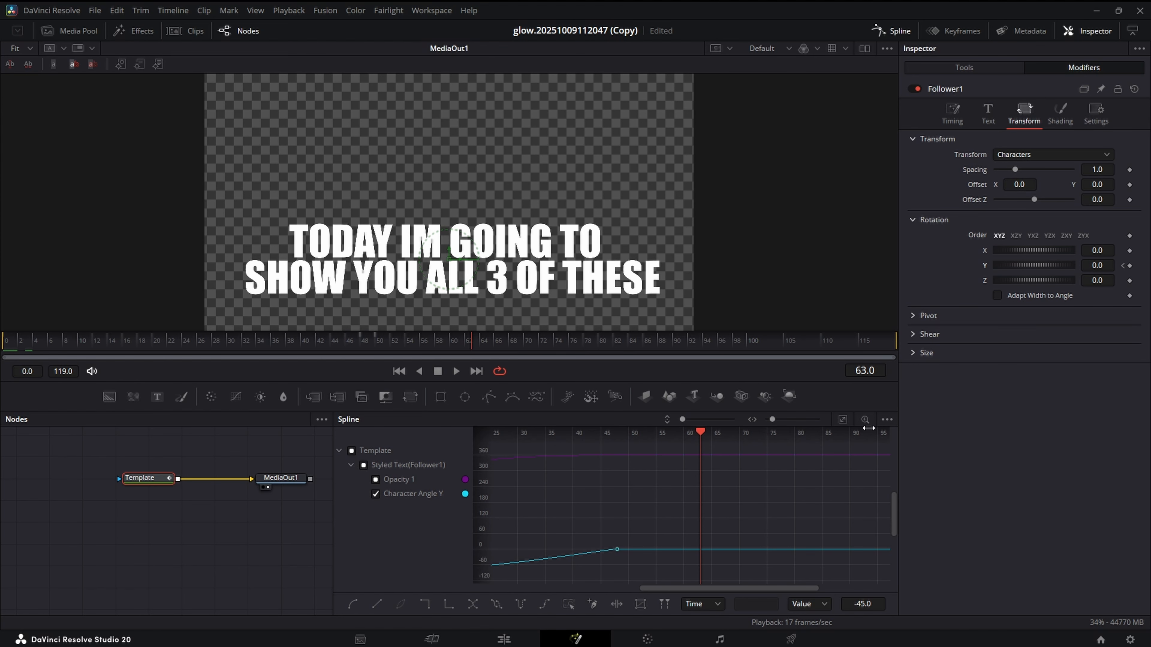
Fit and smooth the Character Angle Y curve, pulling its handles to about frames 4 and 13 for a fast-rising ease-out.
left_click(845, 419)
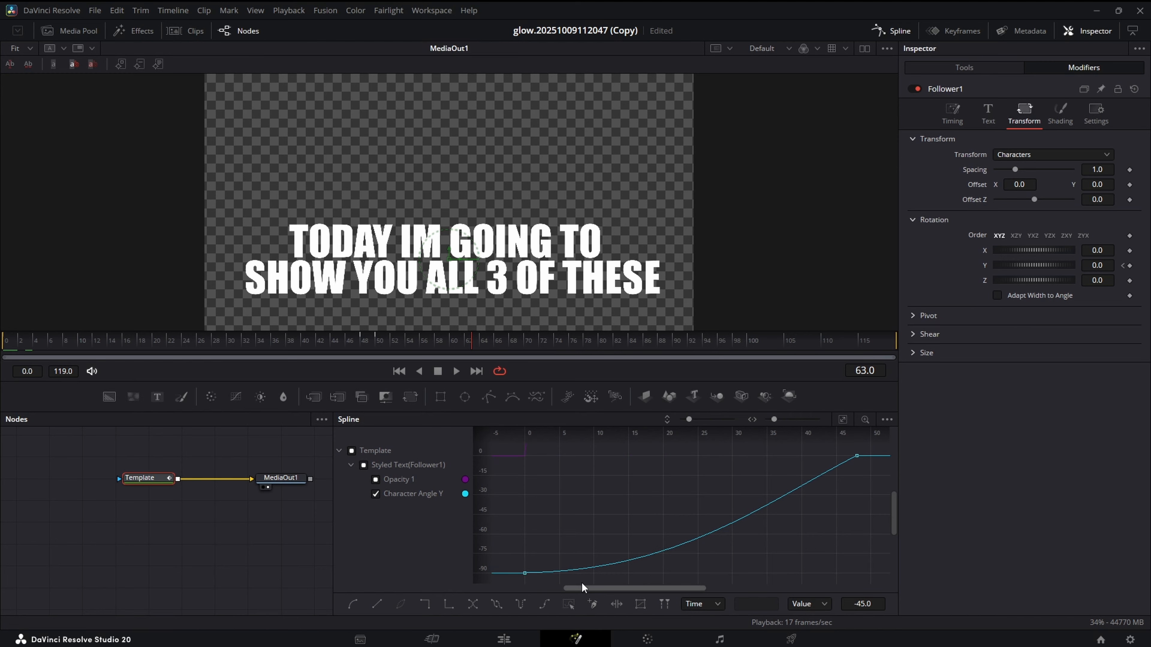
left_click(570, 605)
key("s")
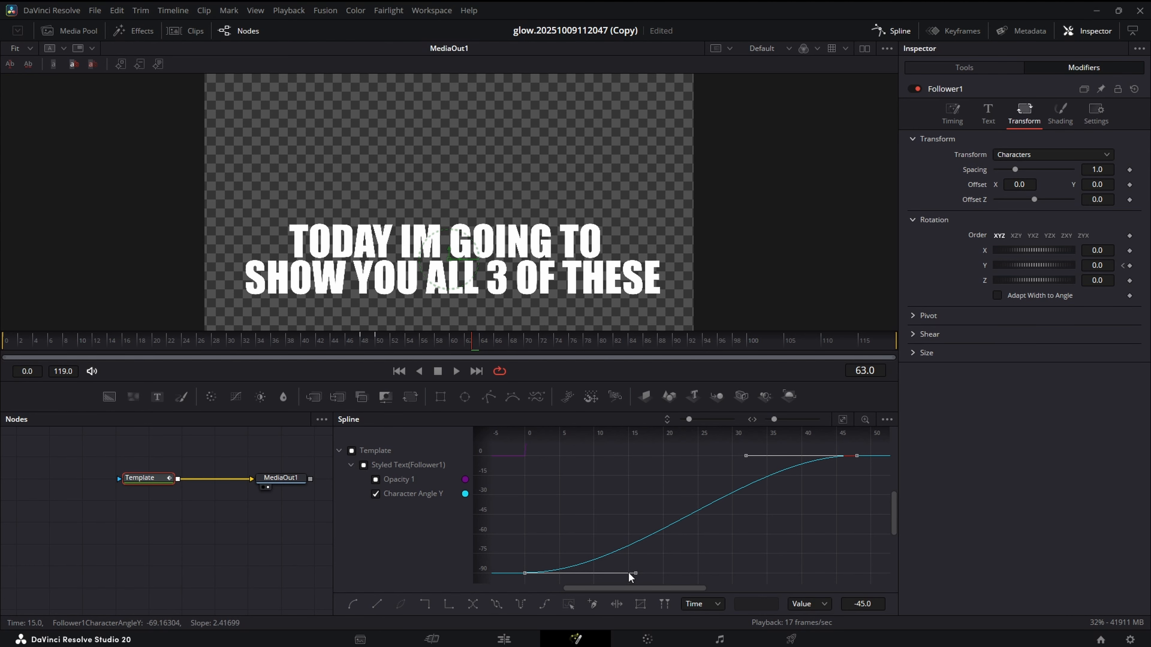
left_click_drag(630, 576, 548, 483)
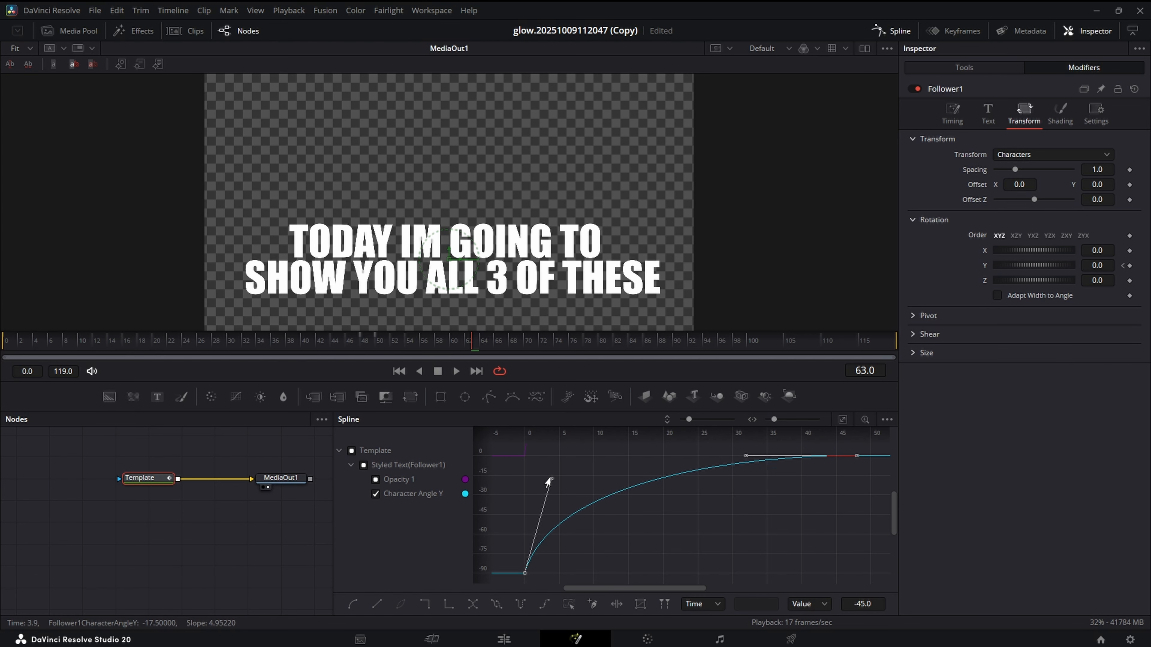
left_click_drag(747, 457, 613, 461)
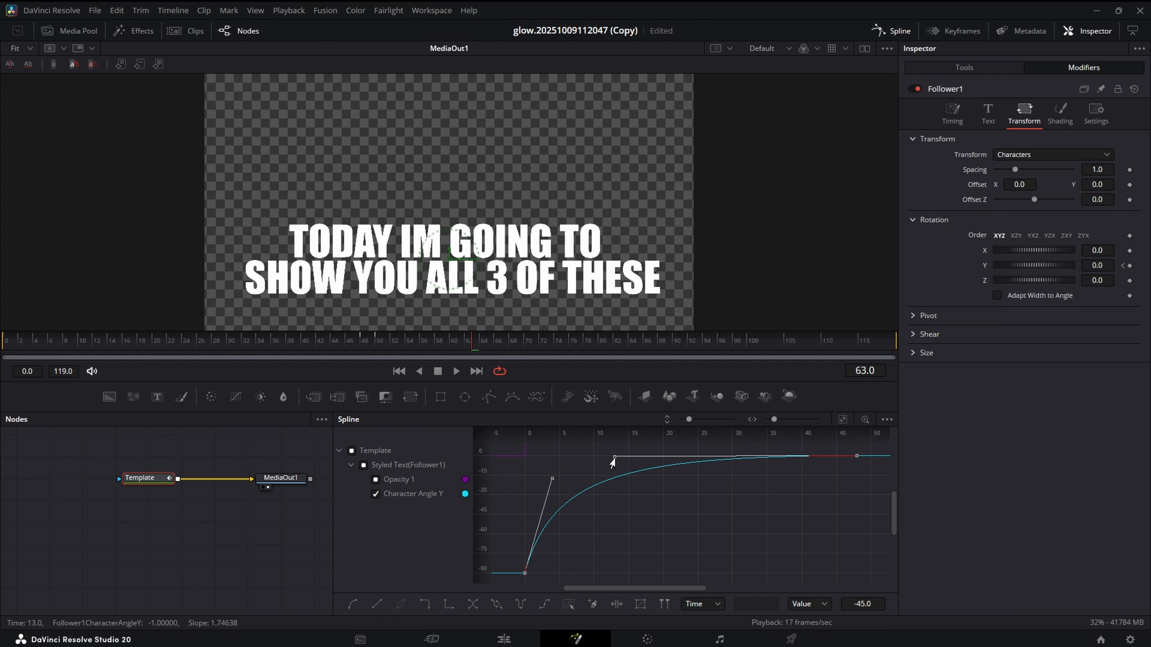
Isolate and smooth the Opacity 1 curve, lower its end handle to about 0.49 at frame 36, and play the slow-starting fade.
left_click(376, 480)
left_click(376, 495)
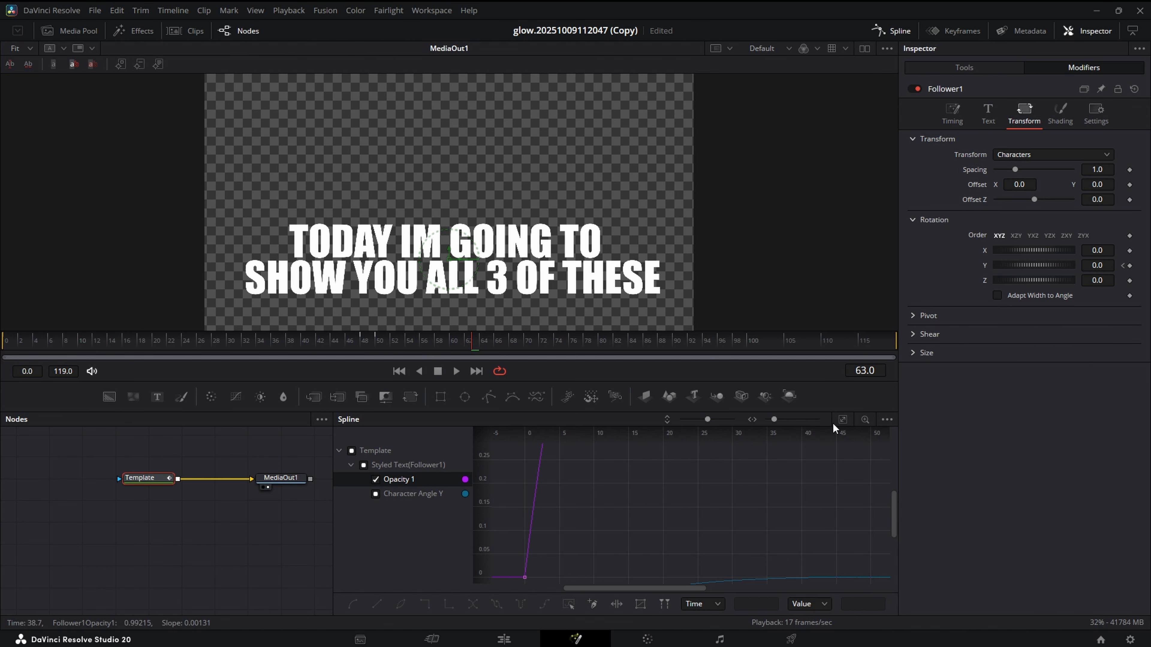
left_click(843, 420)
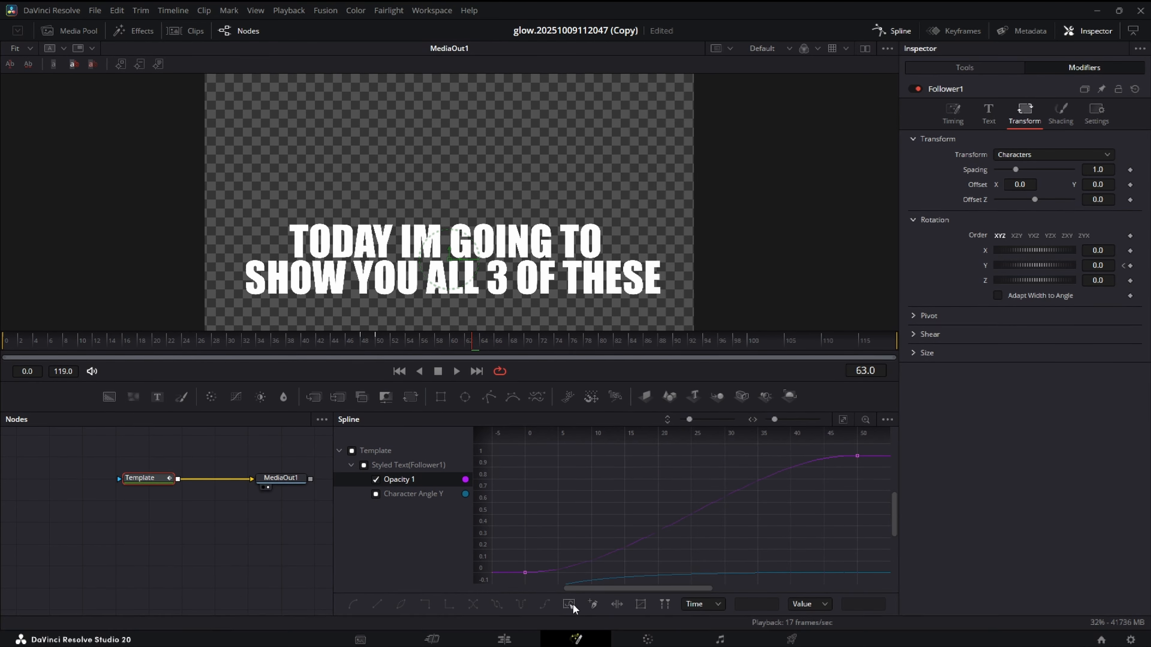
left_click_drag(746, 456, 764, 517)
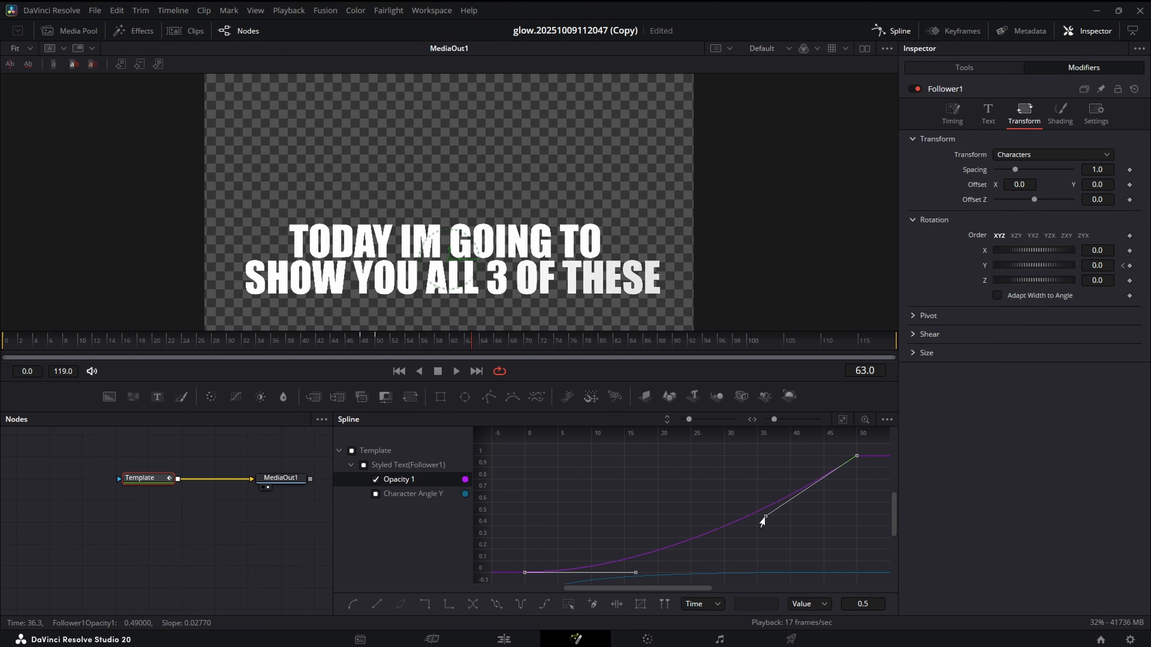
left_click(399, 371)
left_click(457, 371)
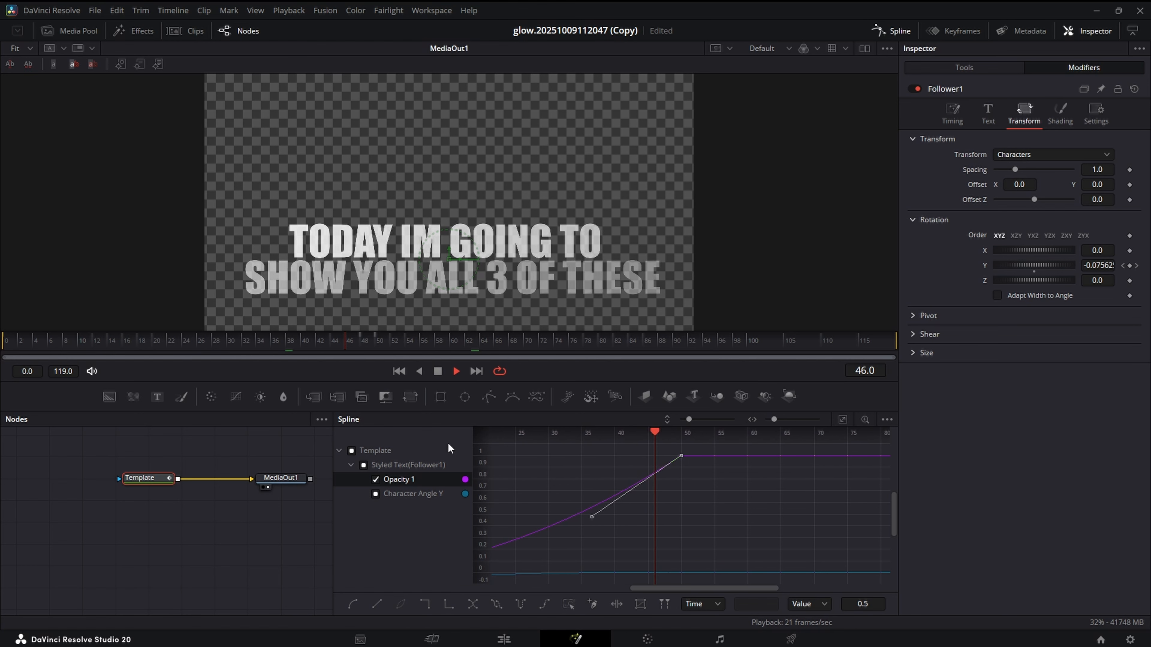
left_click(398, 371)
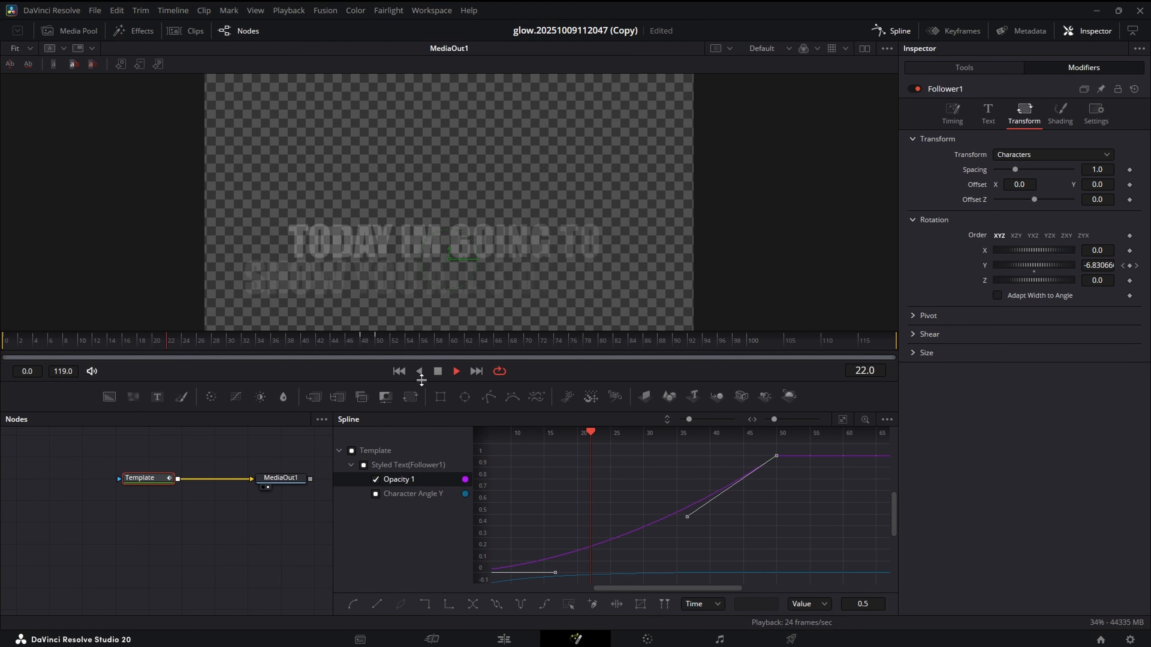
left_click(398, 371)
left_click(438, 371)
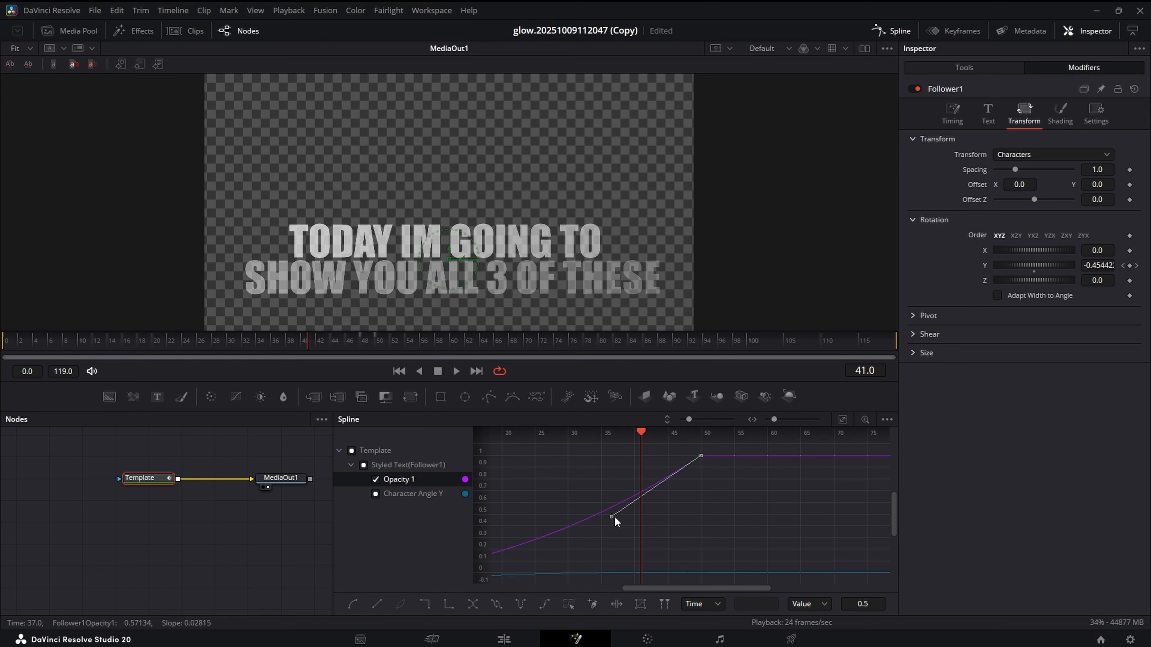
Extend the Opacity 1 curve's end handle back to about frame 23 and scrub the early frames.
left_click_drag(611, 518, 522, 545)
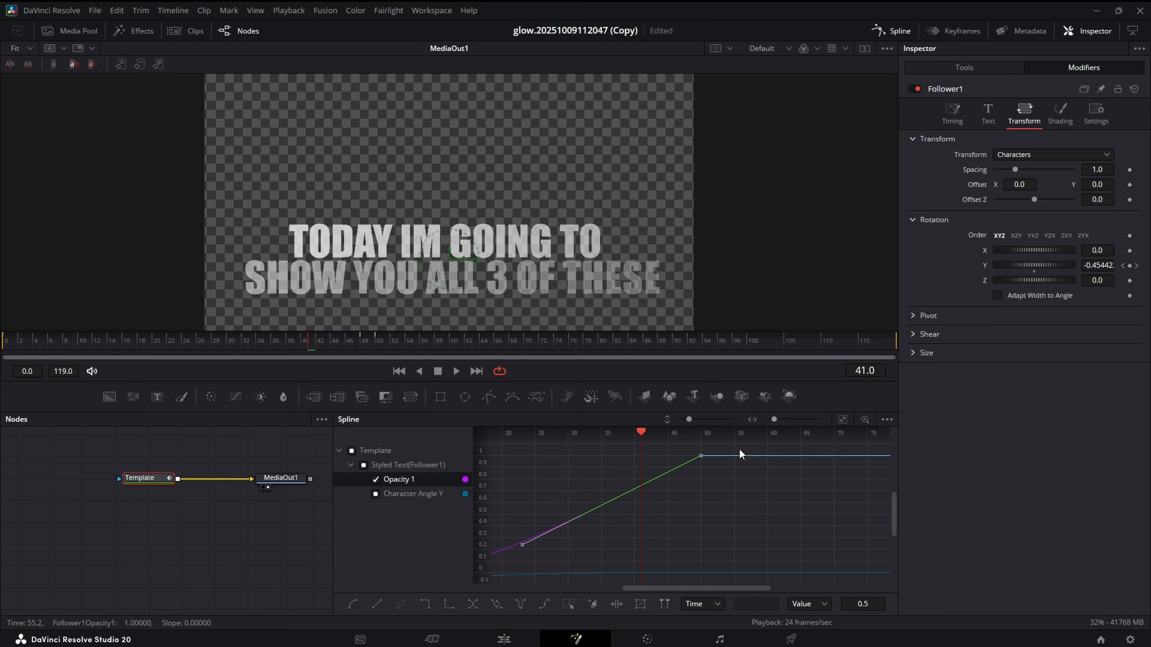
left_click_drag(303, 347, 83, 358)
left_click_drag(124, 354, 223, 354)
Soften the Character Angle Y ease-out by lengthening the start handle and shortening the end handle, and play from the start.
left_click(843, 421)
left_click(525, 537)
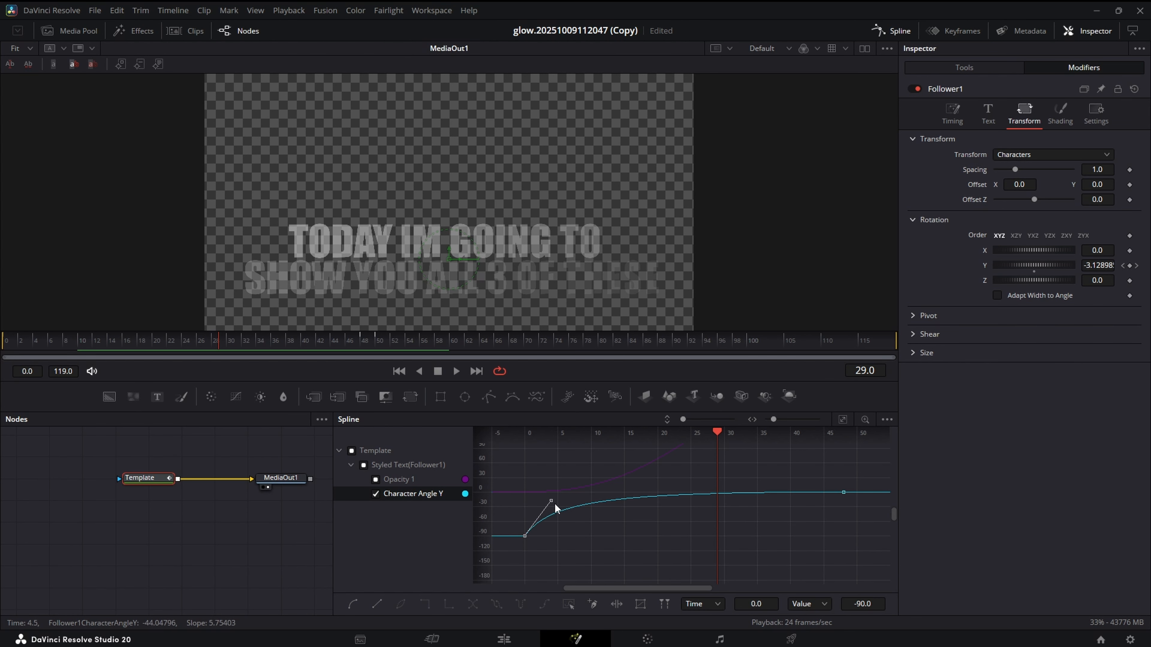
left_click_drag(553, 509, 615, 503)
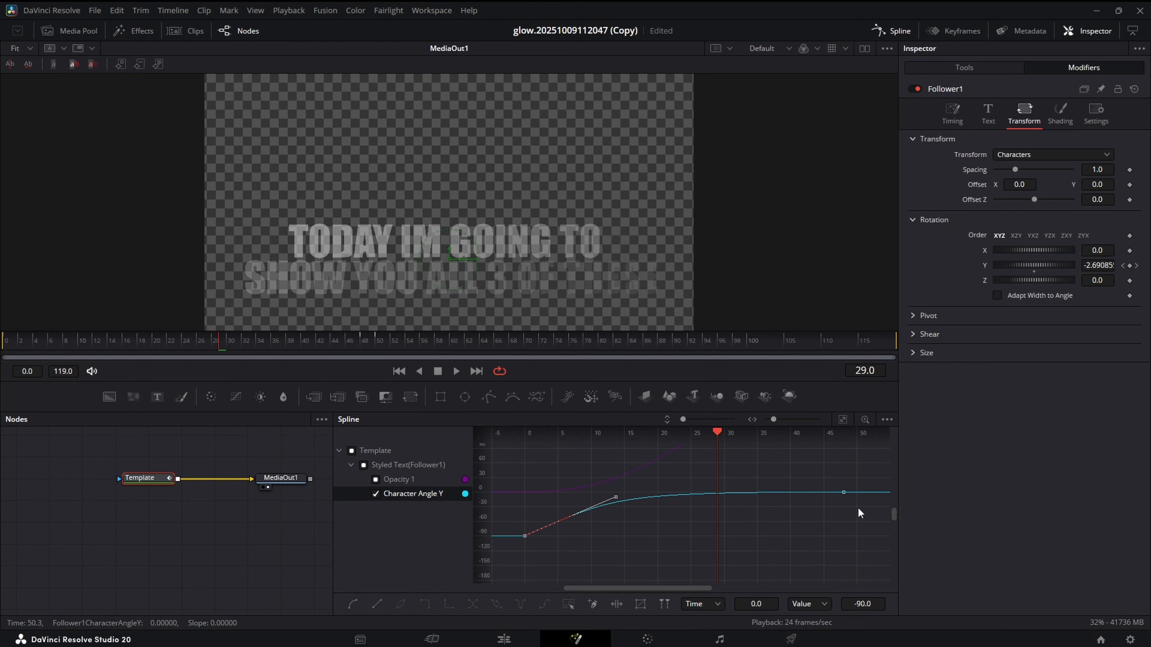
left_click(843, 493)
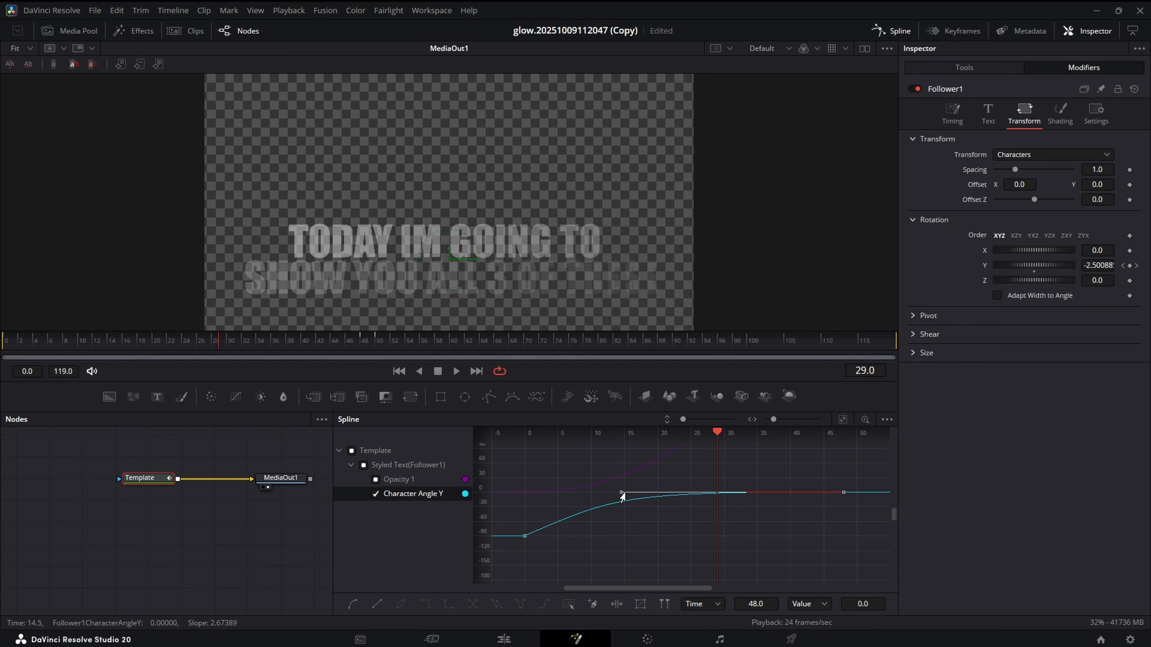
left_click_drag(610, 492, 689, 494)
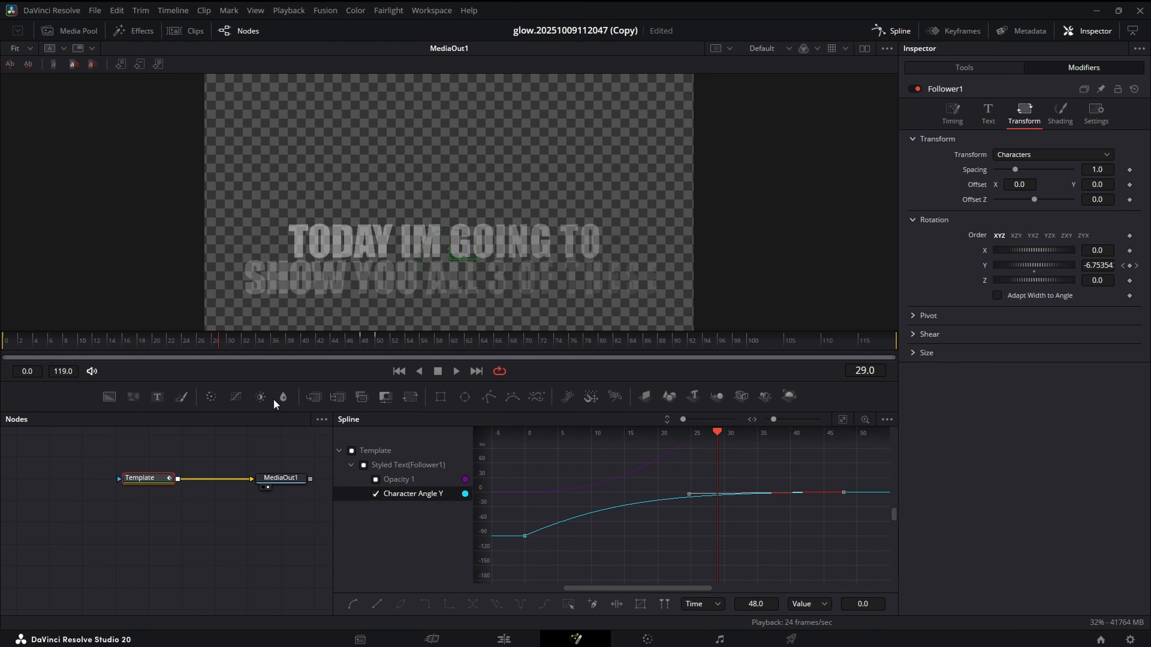
left_click_drag(236, 348, 3, 357)
key("space")
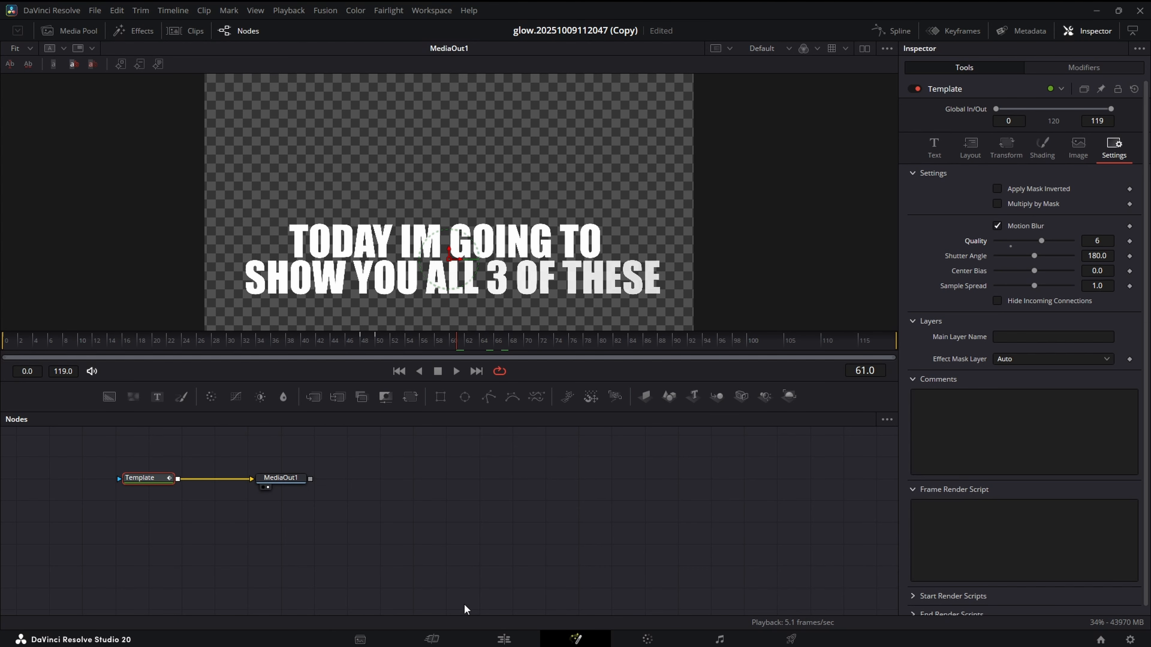
On the Edit page, trim the end of the Impact Text+ caption to the end of the C0330.MP4 clip below and select it.
left_click(513, 642)
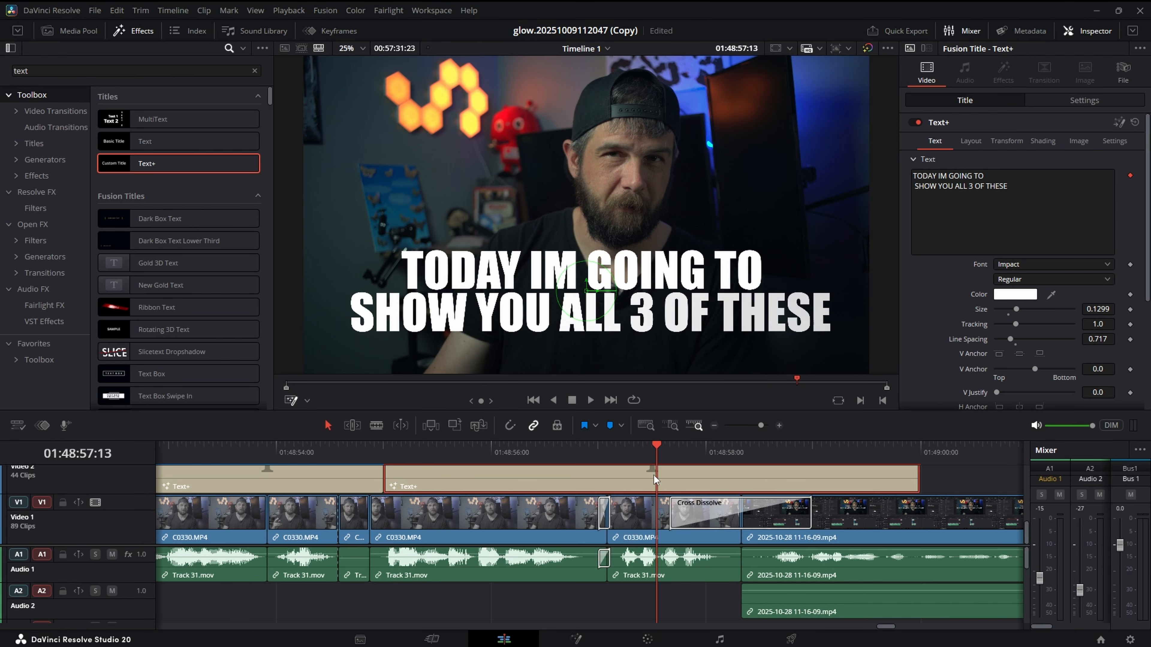
left_click_drag(533, 459, 629, 465)
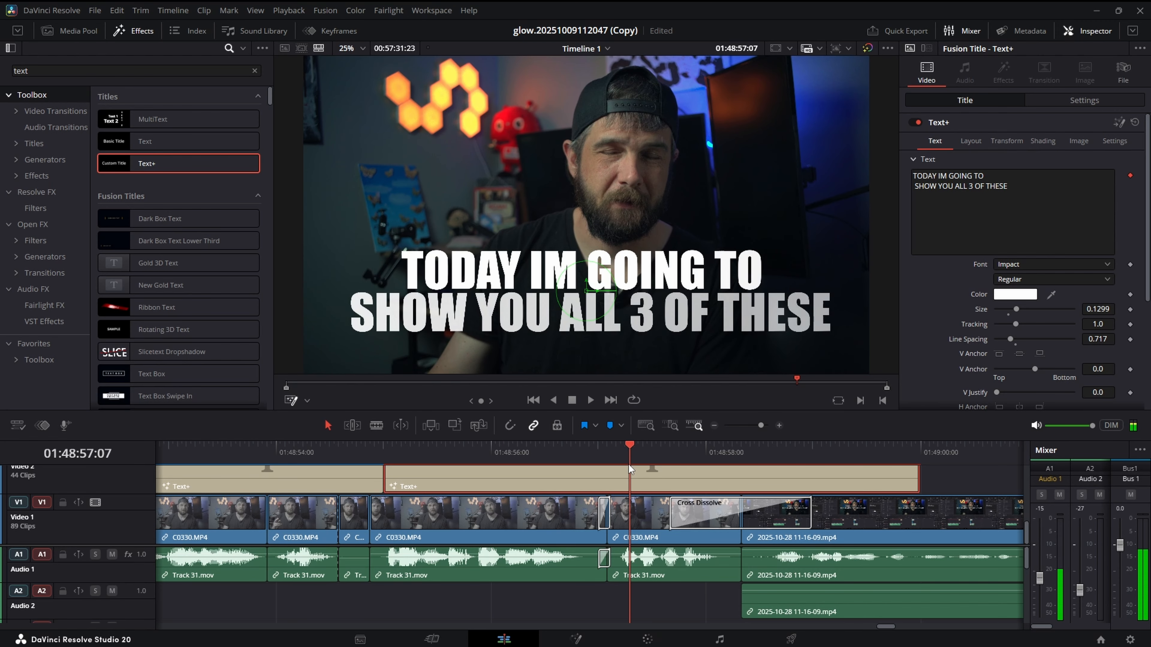
key("Right")
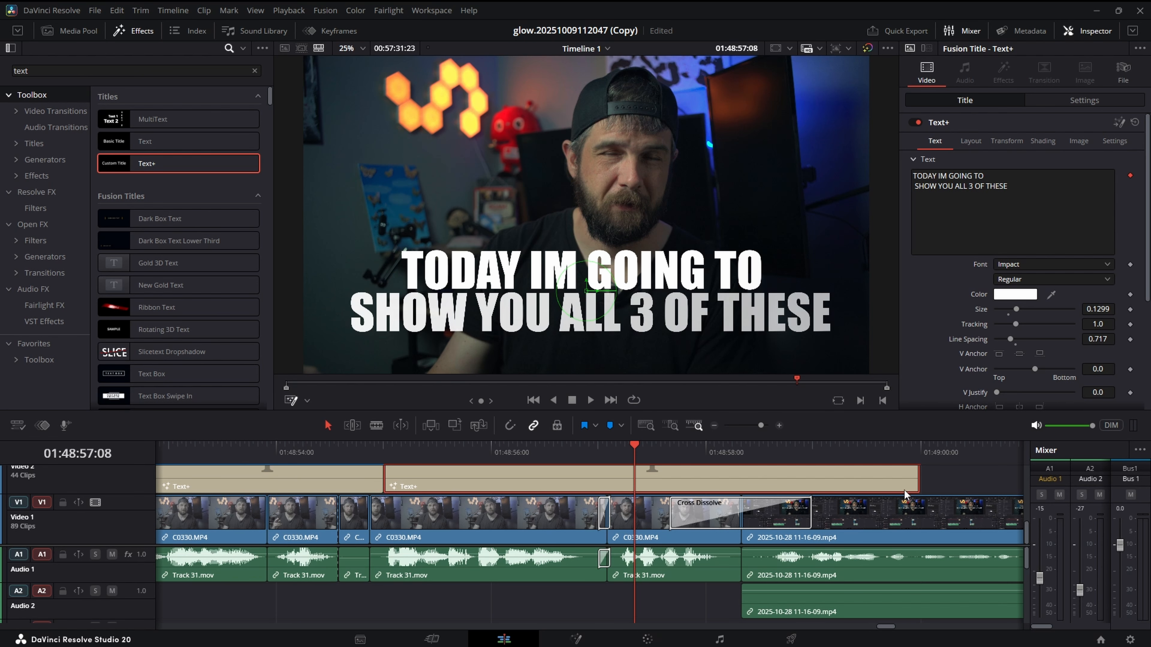
left_click_drag(916, 480, 733, 490)
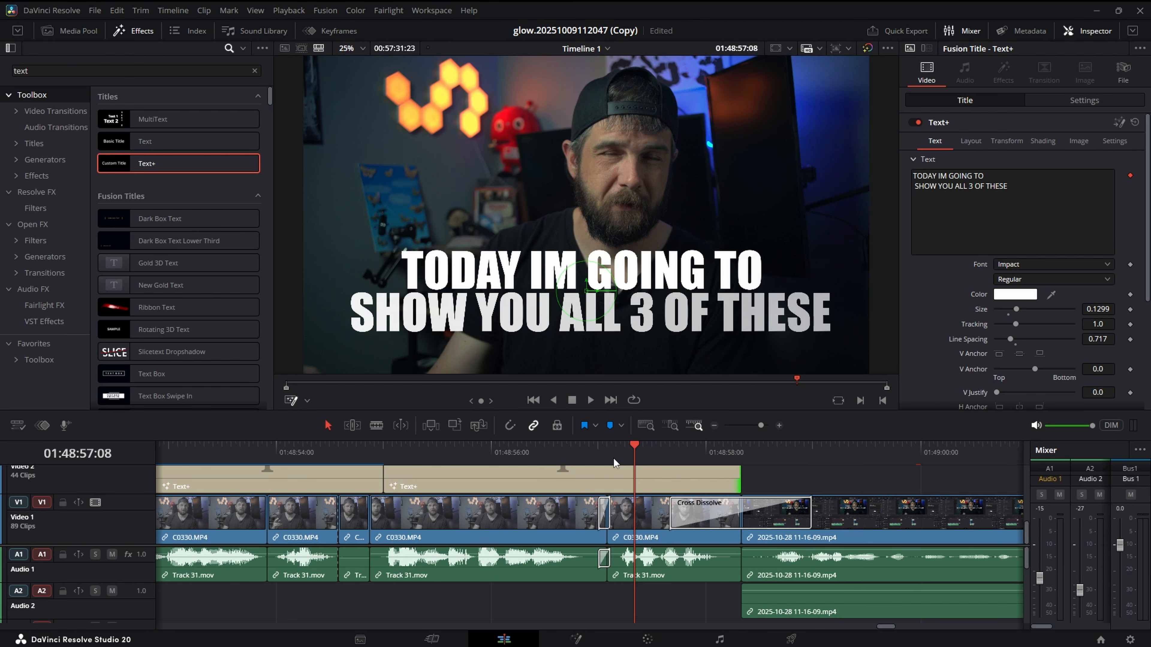
mouse_move(611, 458)
left_mouse_down()
mouse_move(583, 458)
mouse_move(605, 458)
left_mouse_up()
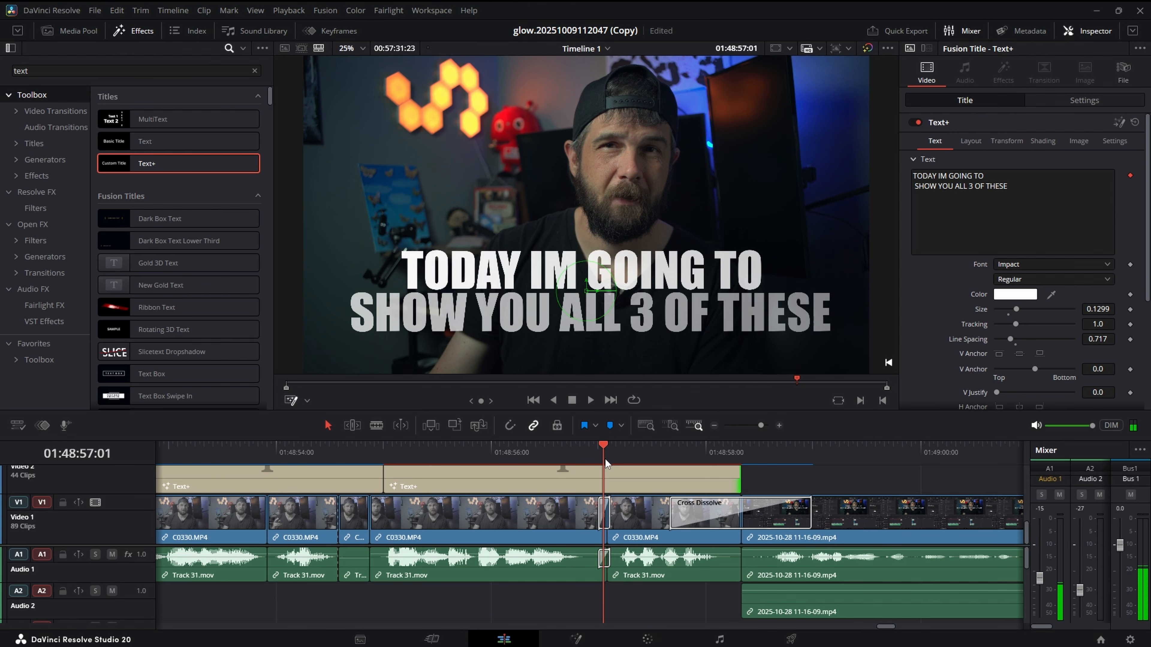
left_click(639, 470)
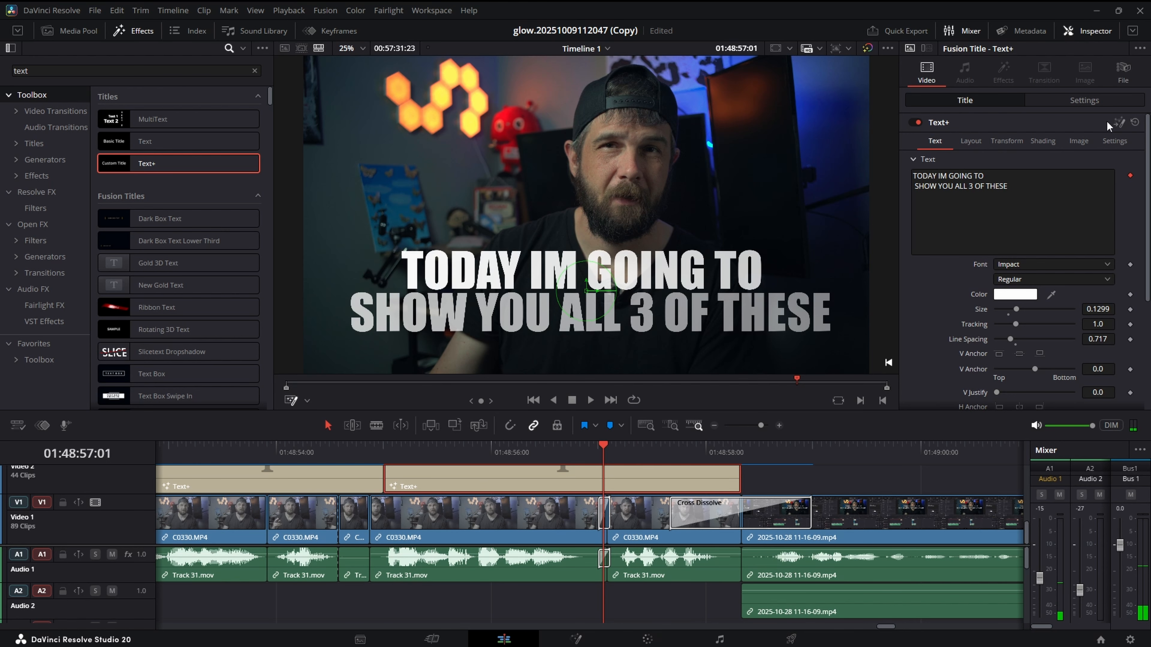
Open the Impact caption in Fusion and add a second Follower to the text of its existing Follower modifier.
left_click(1119, 123)
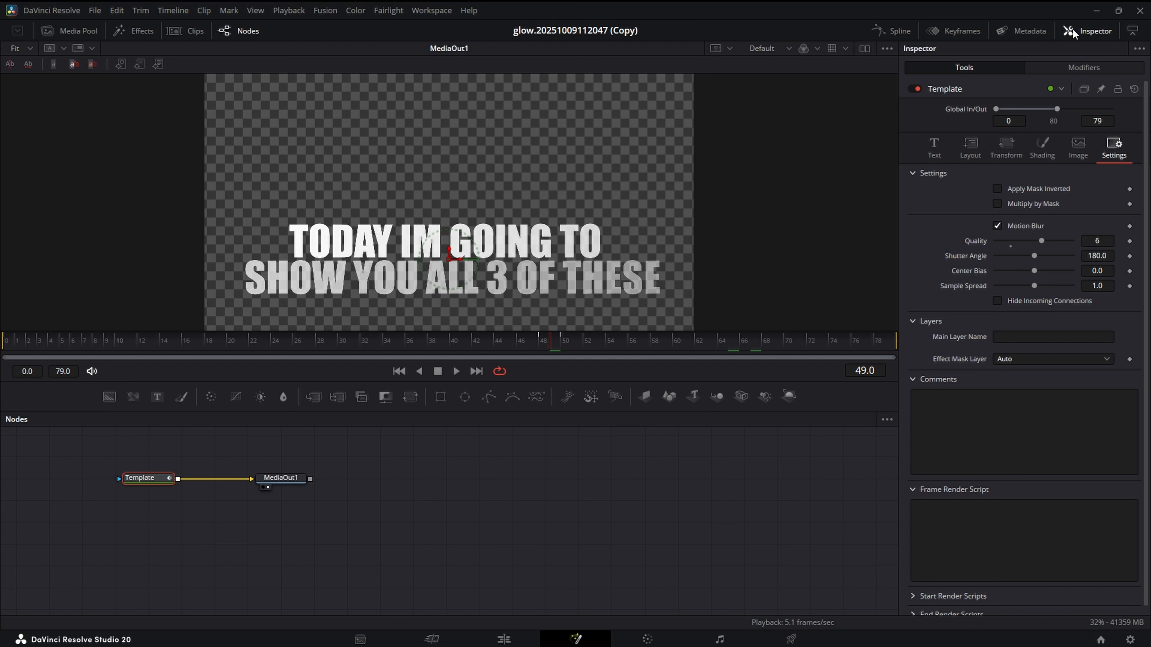
left_click(1092, 68)
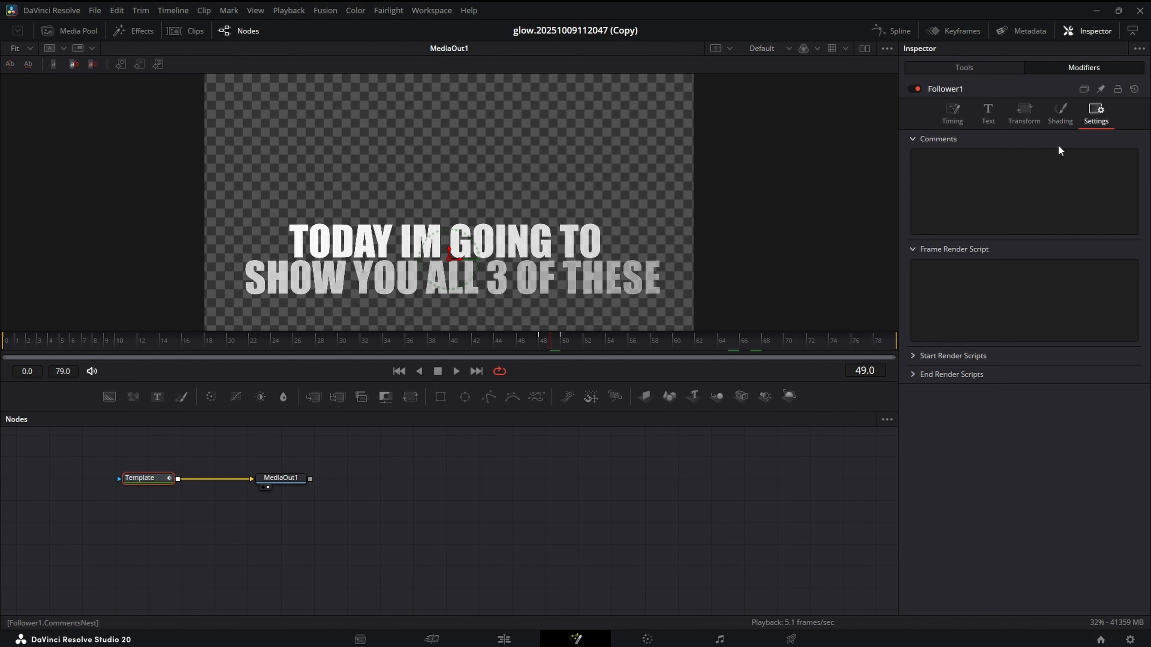
left_click(991, 113)
left_click(946, 191)
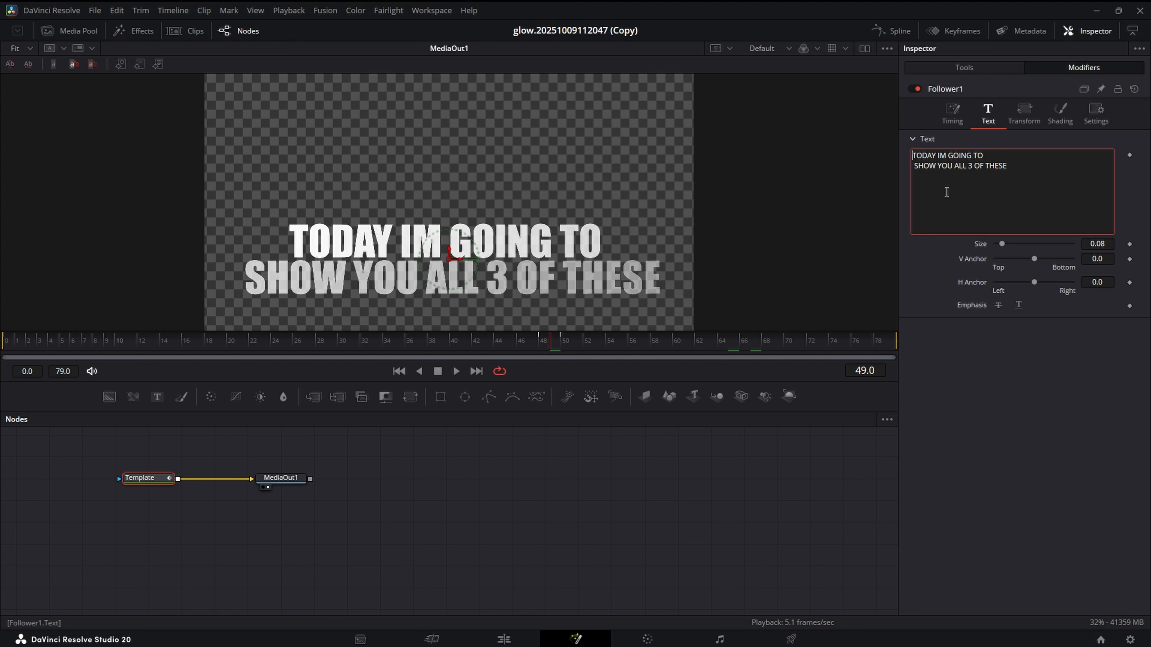
right_click(946, 191)
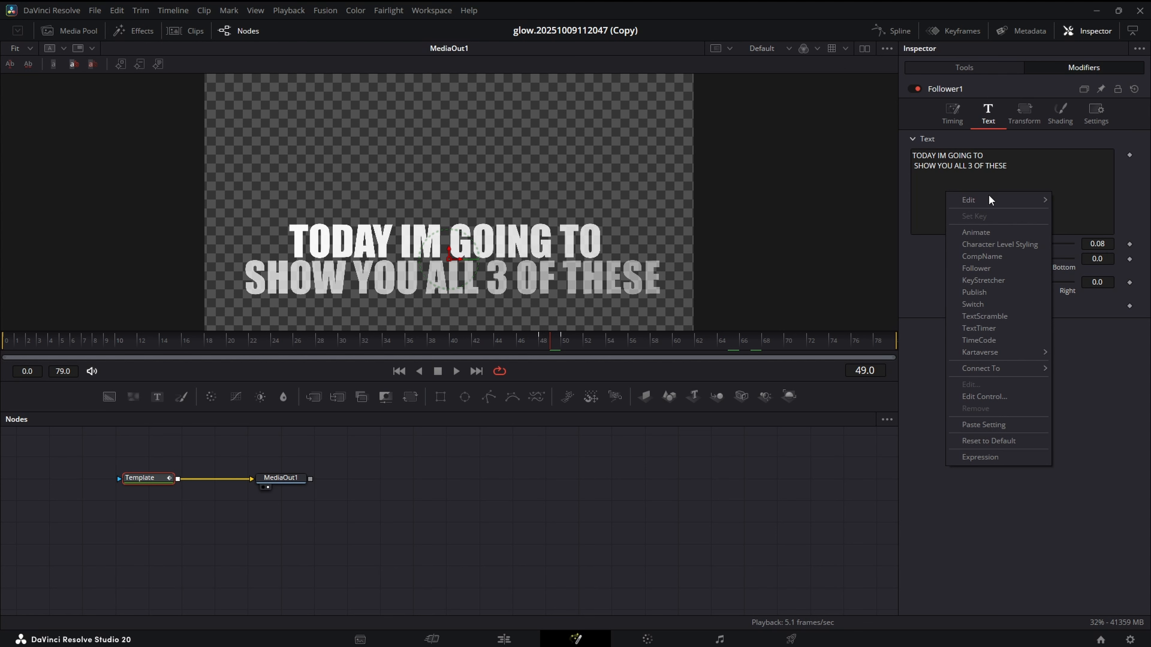
left_click(989, 271)
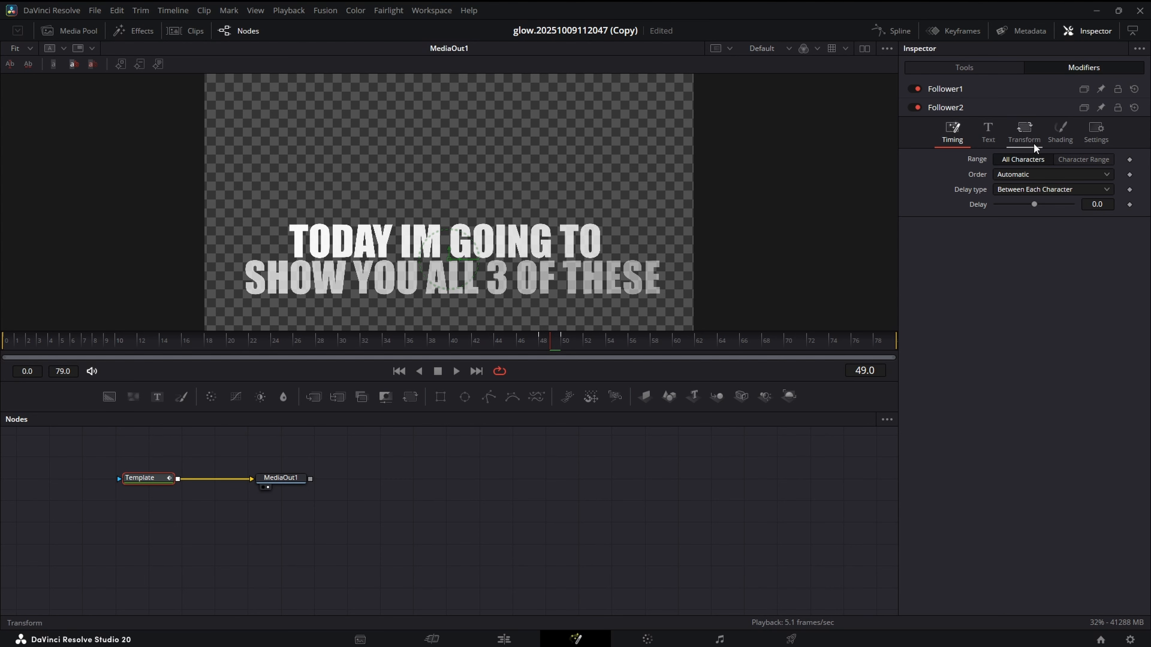
Set the second Follower to transform words, keyframe Offset Z from 0 at frame 49 to -0.9 at frame 79, and scrub the ending.
left_click(1026, 135)
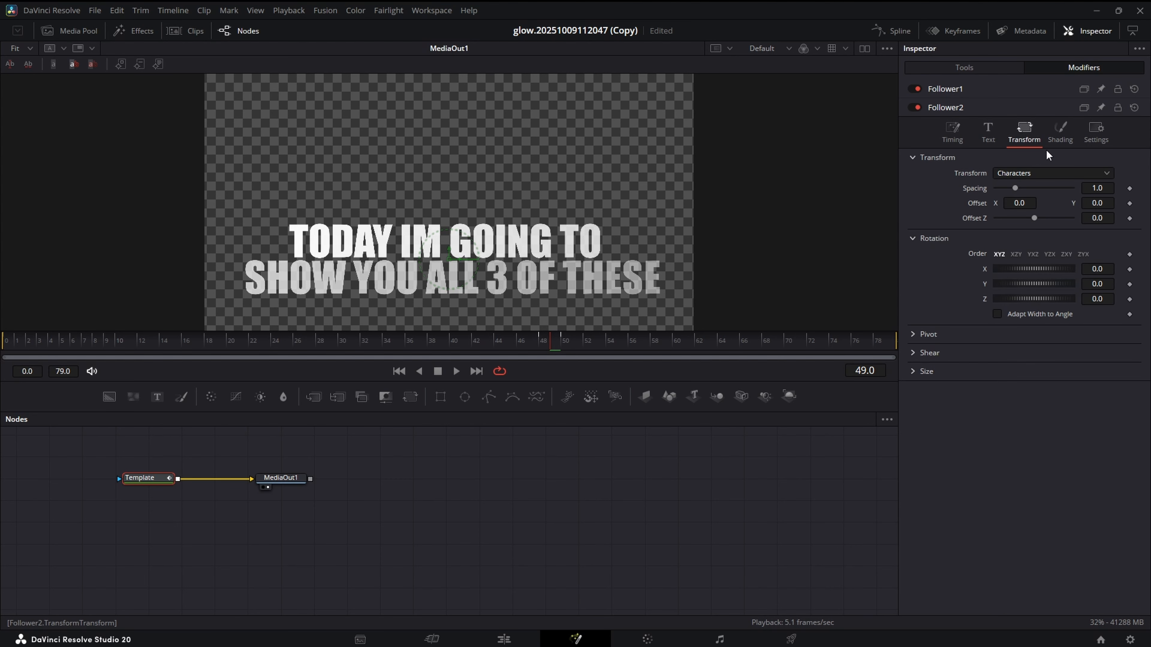
left_click(1049, 173)
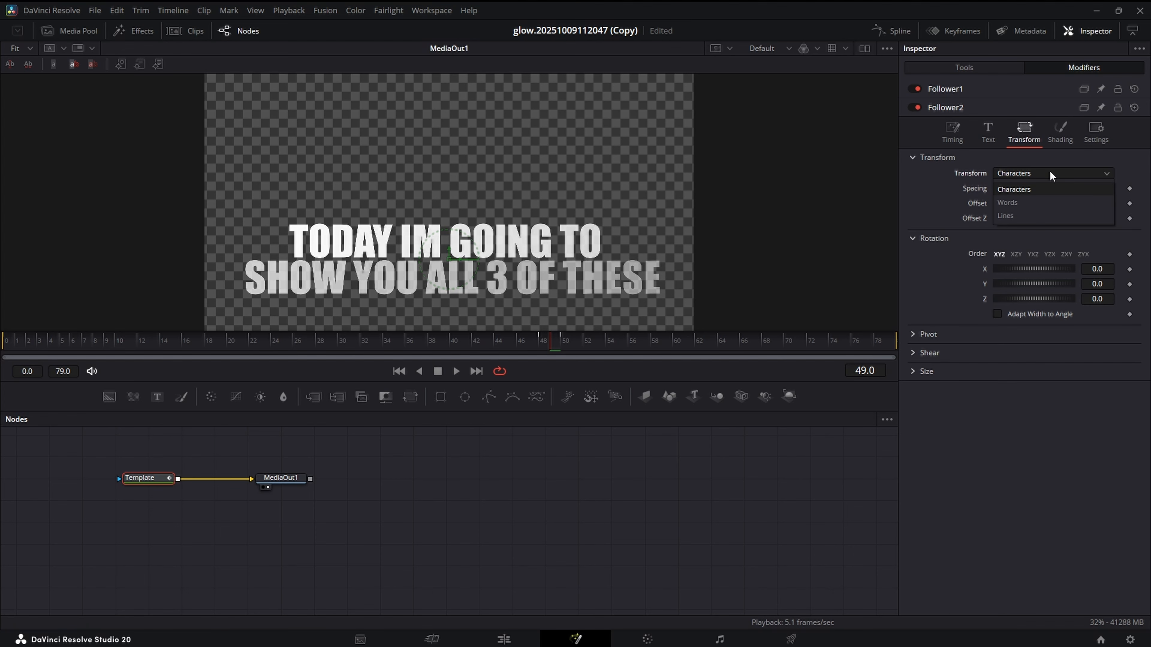
left_click(1042, 201)
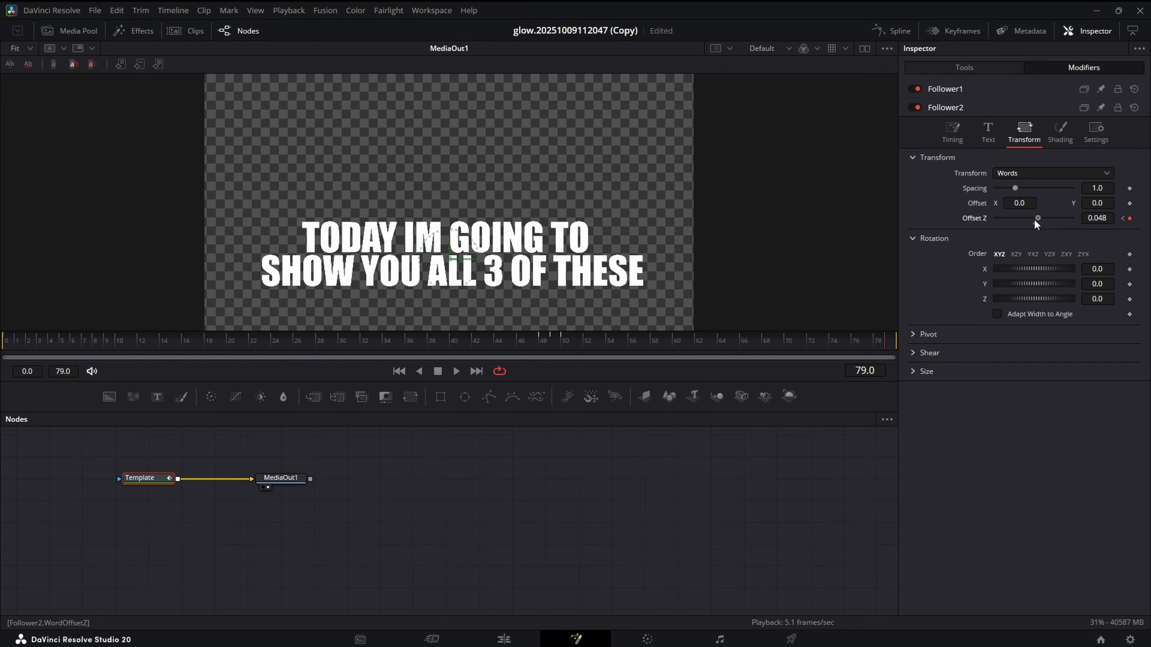
left_click_drag(1034, 219, 960, 238)
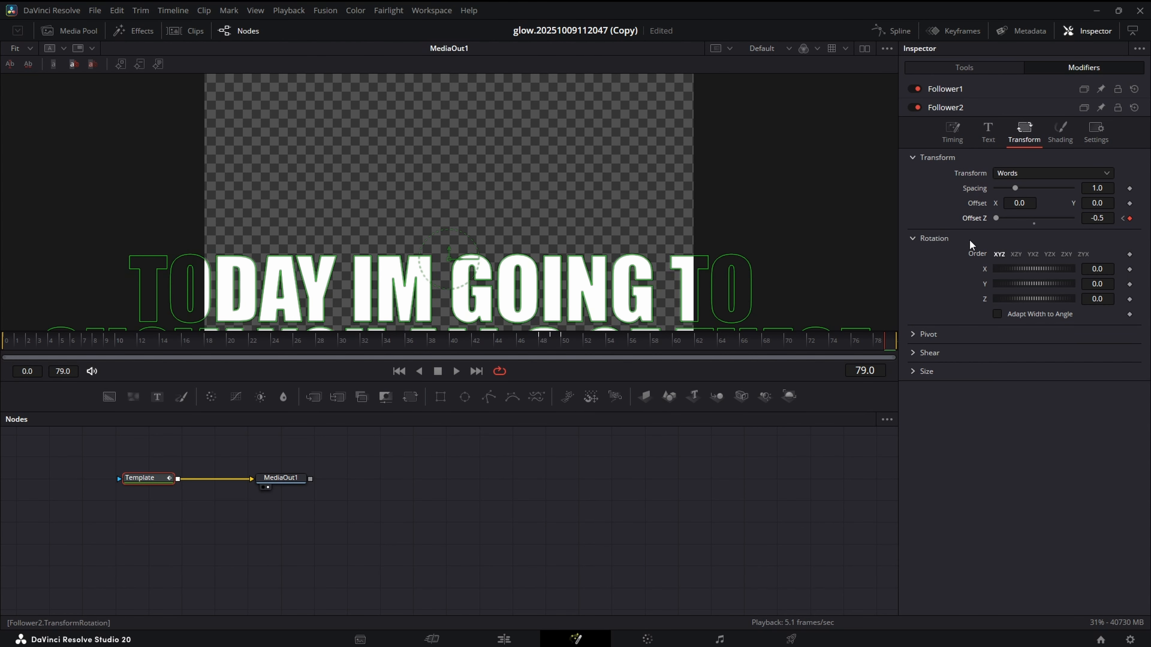
left_click(1114, 219)
key("Return")
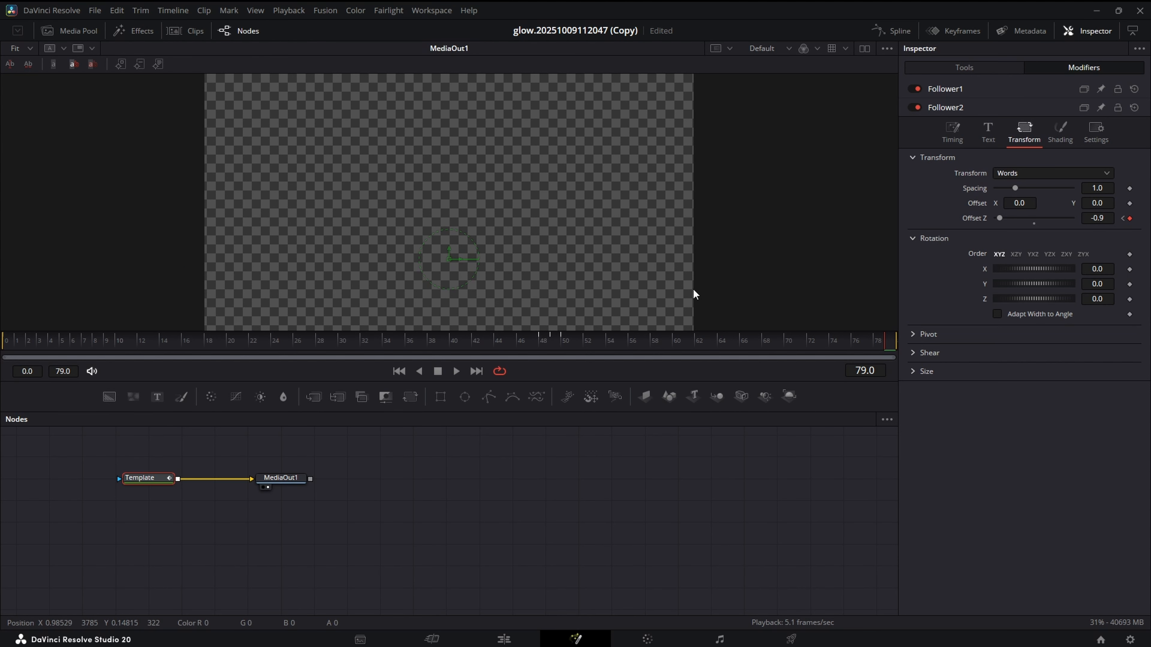
scroll(691, 295, "down", 3)
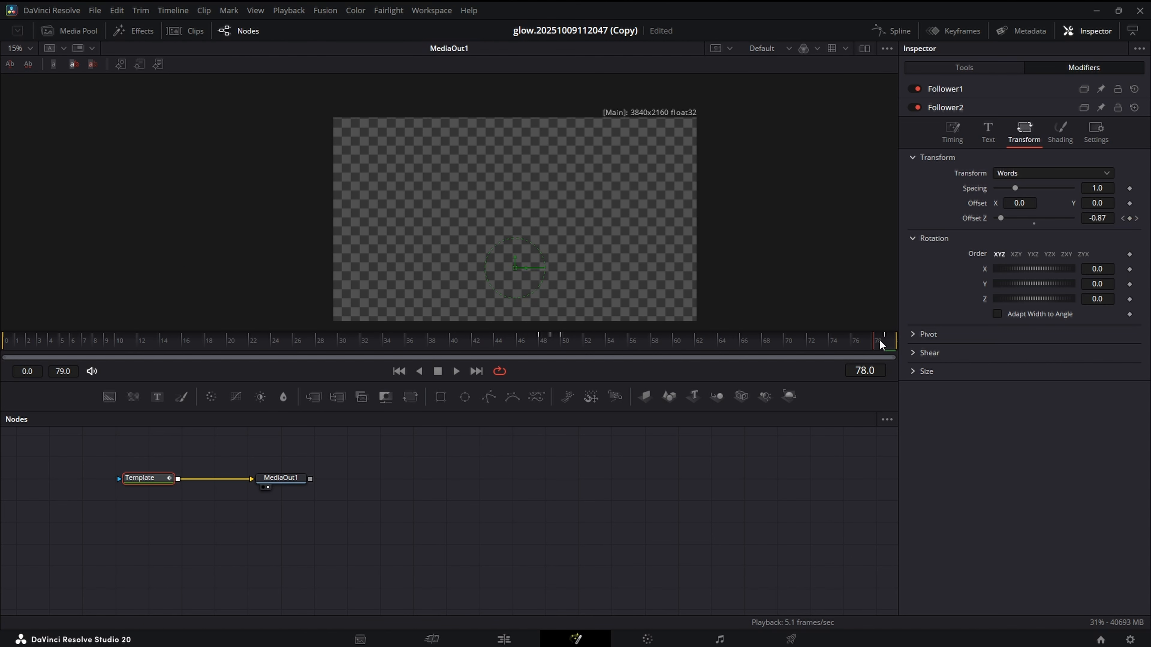
mouse_move(879, 339)
left_mouse_down()
mouse_move(553, 343)
mouse_move(893, 344)
left_mouse_up()
Set the second Follower's delay to 0.342 between characters and its order to Random But One by One.
left_click(952, 131)
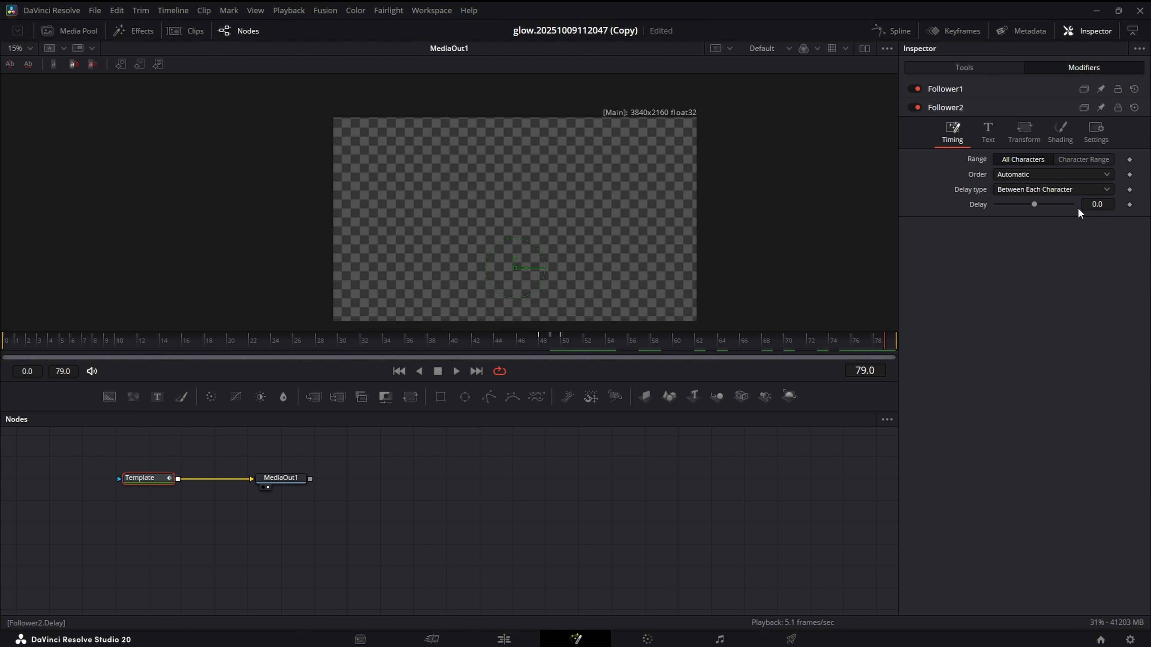
mouse_move(1109, 201)
left_mouse_down()
mouse_move(1141, 201)
mouse_move(1122, 201)
left_mouse_up()
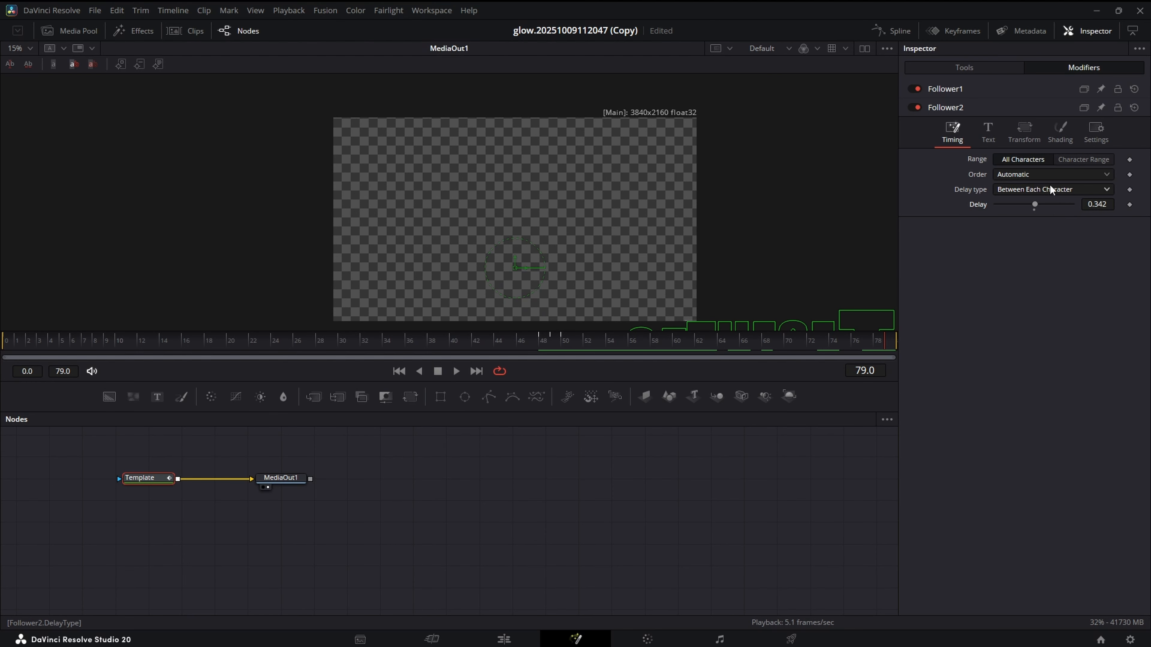
left_click(1038, 176)
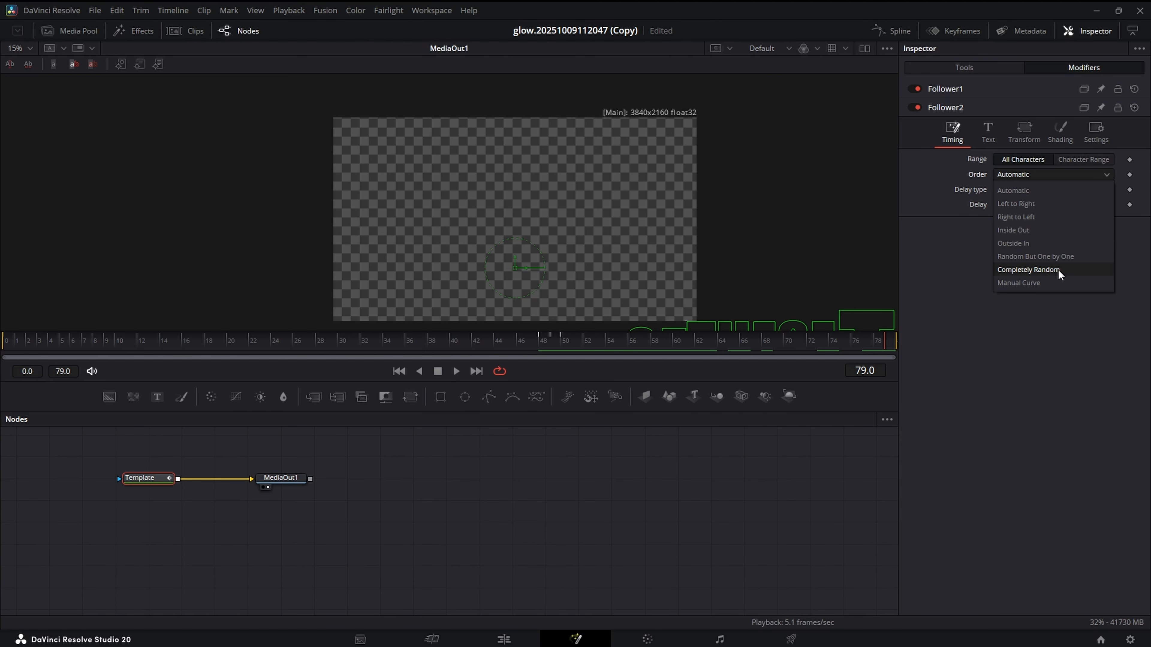
left_click(1052, 258)
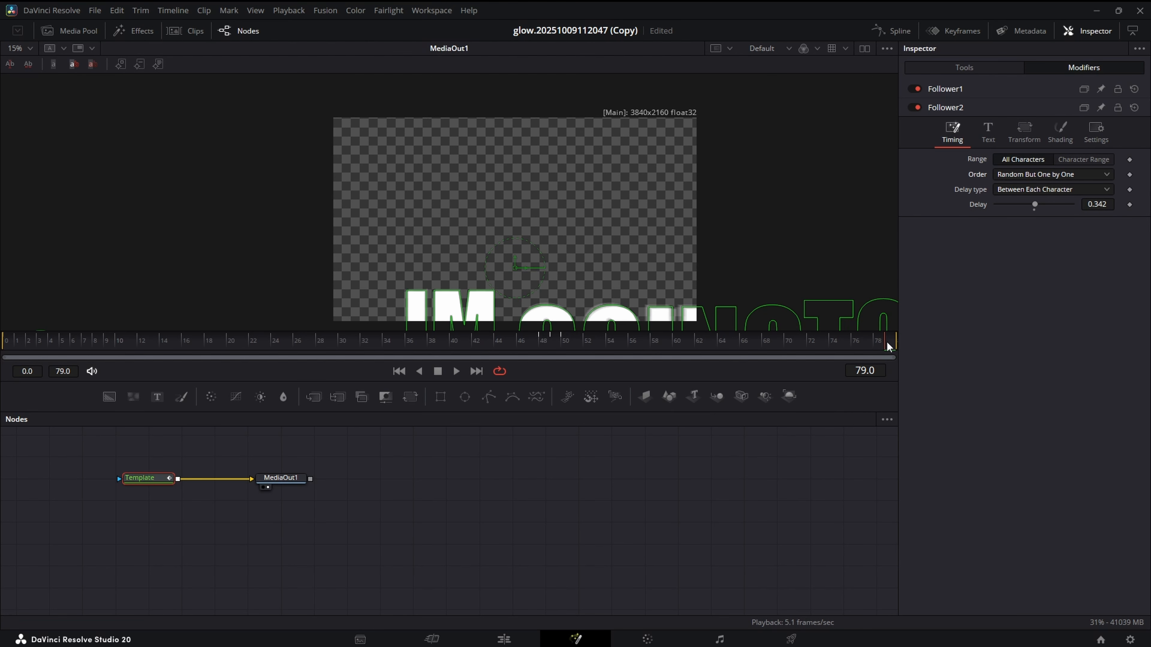
Set the words' Offset Z to -1.1 at frame 79 and scrub the final frames.
left_click(1018, 141)
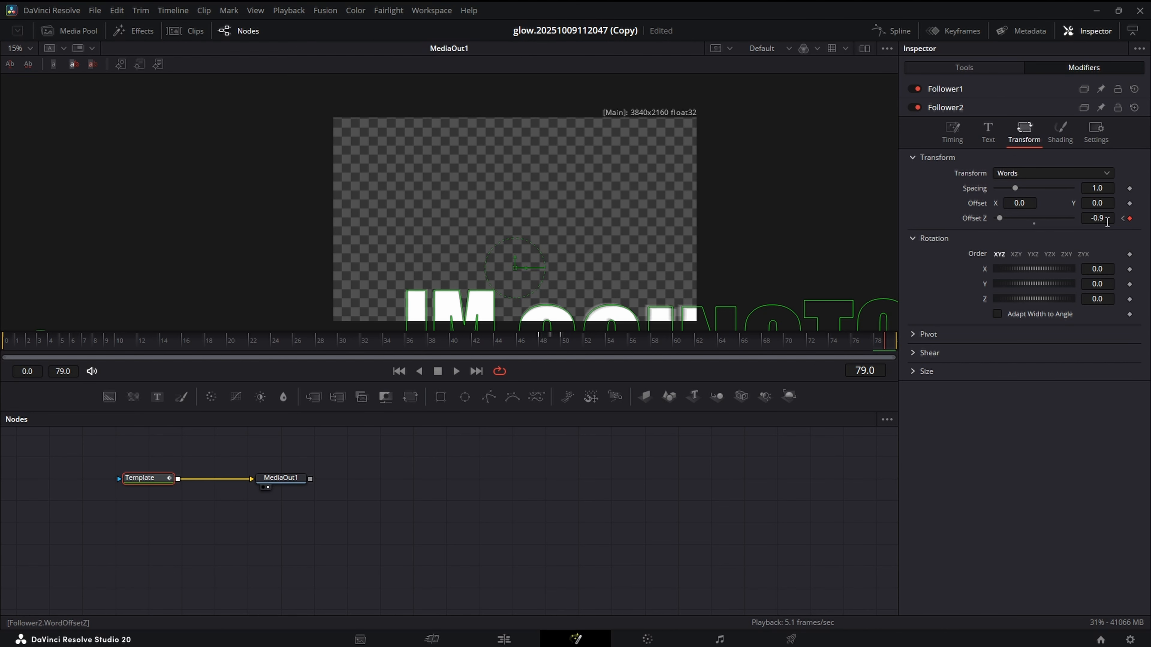
left_click_drag(1111, 221, 462, 250)
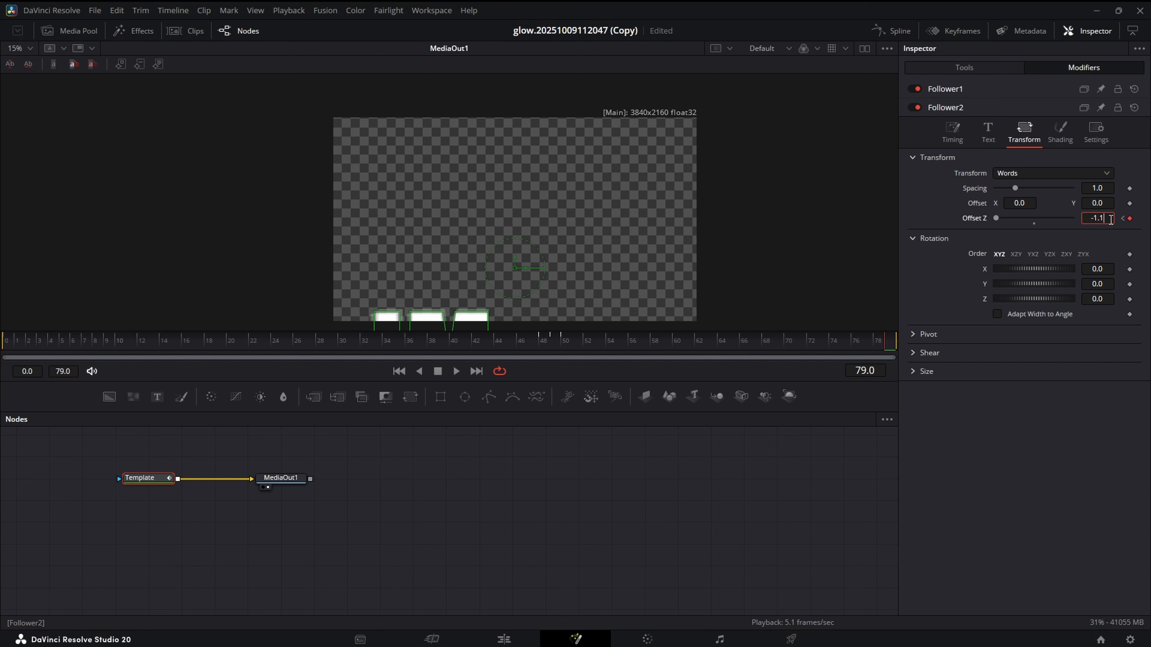
key("Return")
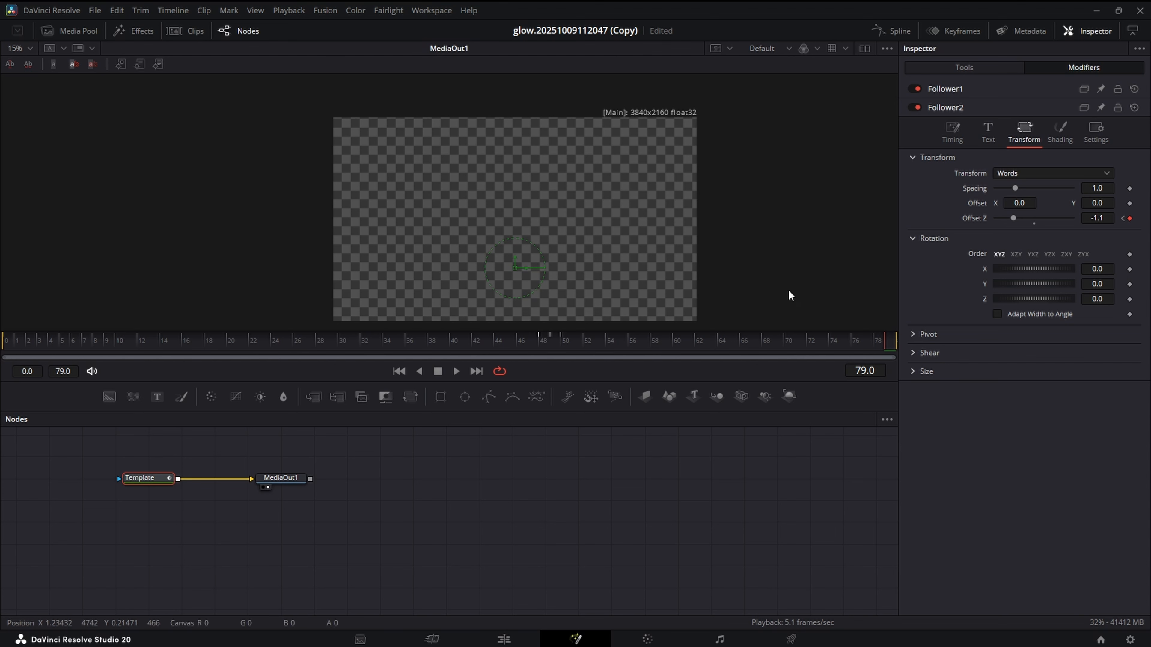
left_click_drag(872, 342, 894, 361)
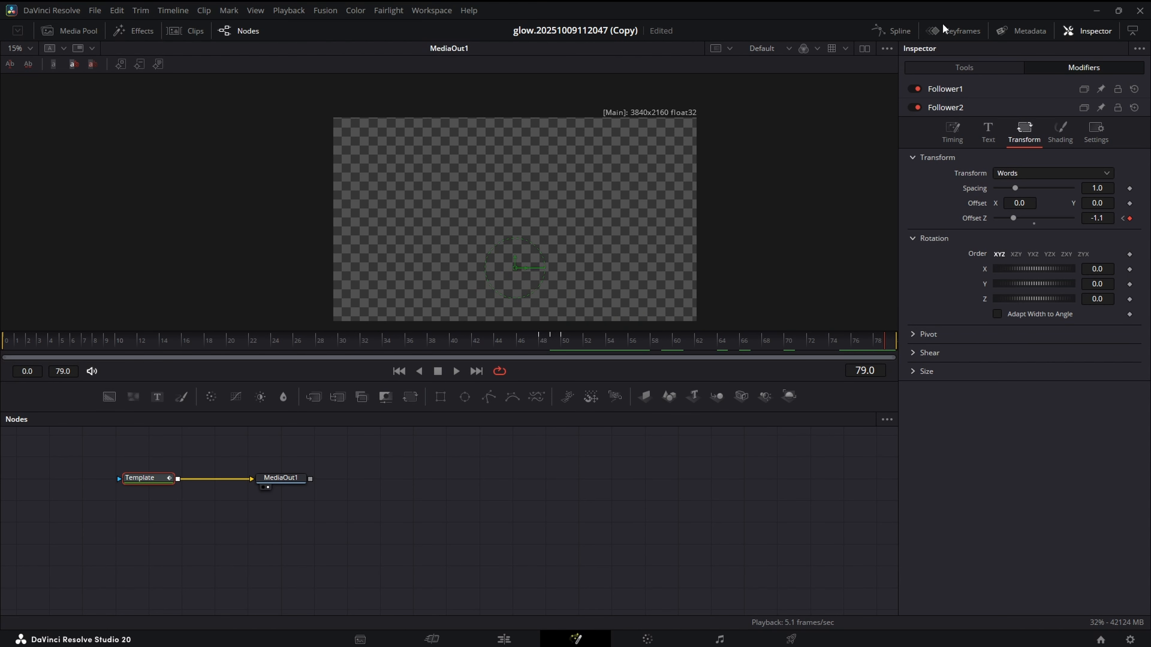
Isolate the Word Offset Z curve in the Spline editor, smooth its keyframes, and scrub through the exit.
left_click(910, 30)
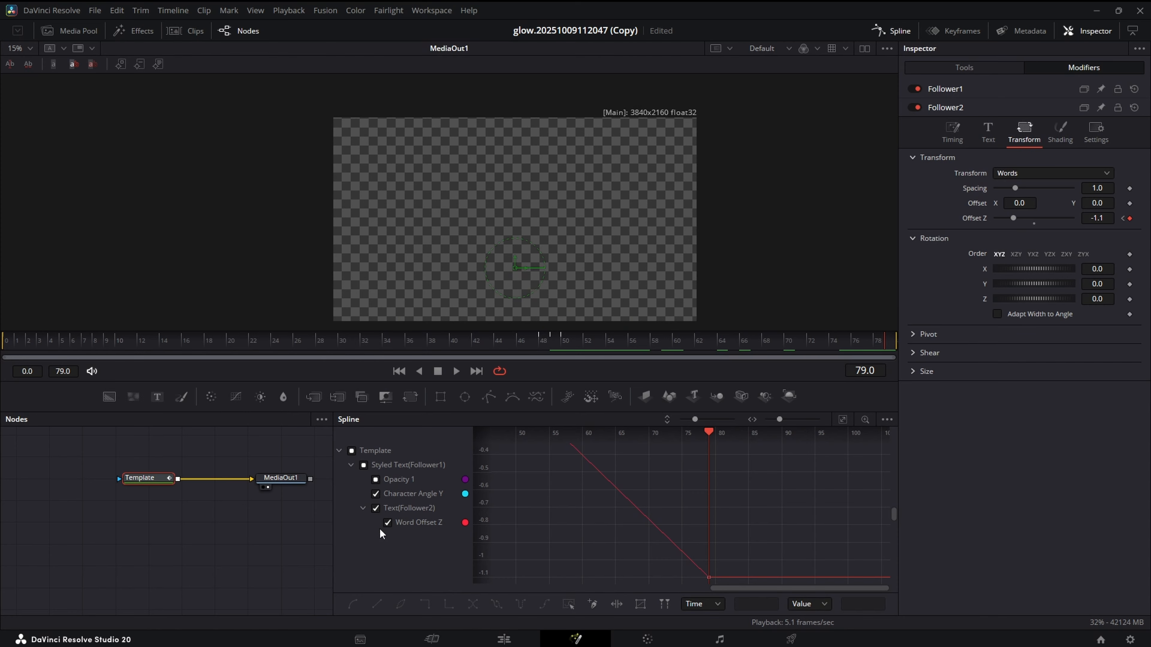
left_click(375, 494)
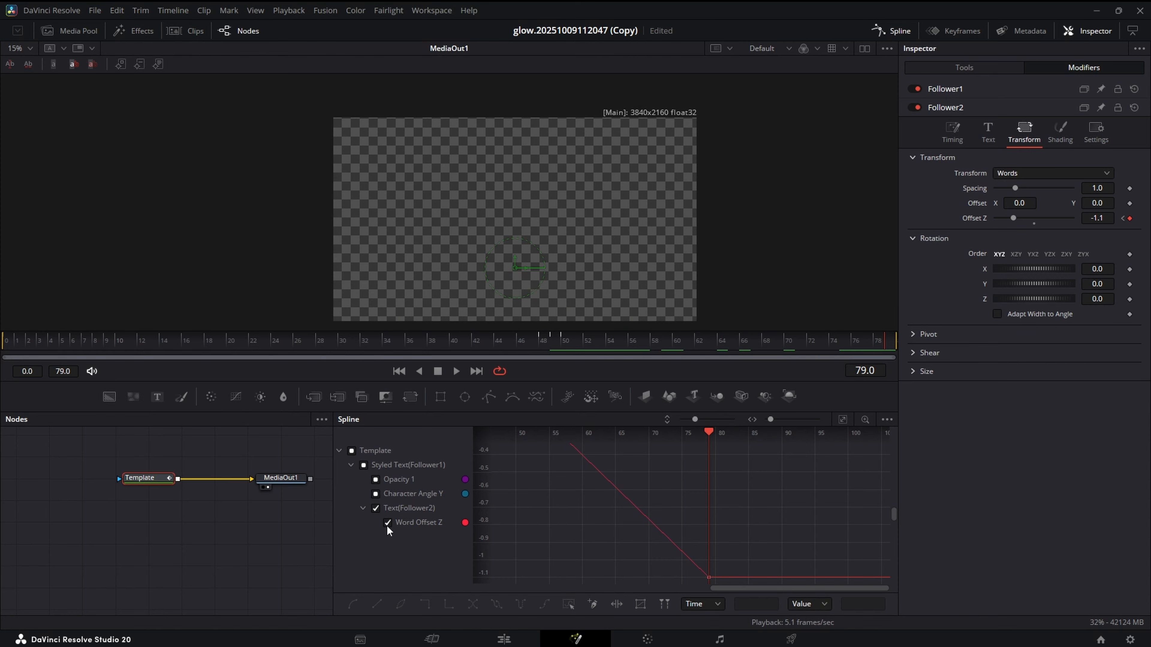
left_click(843, 418)
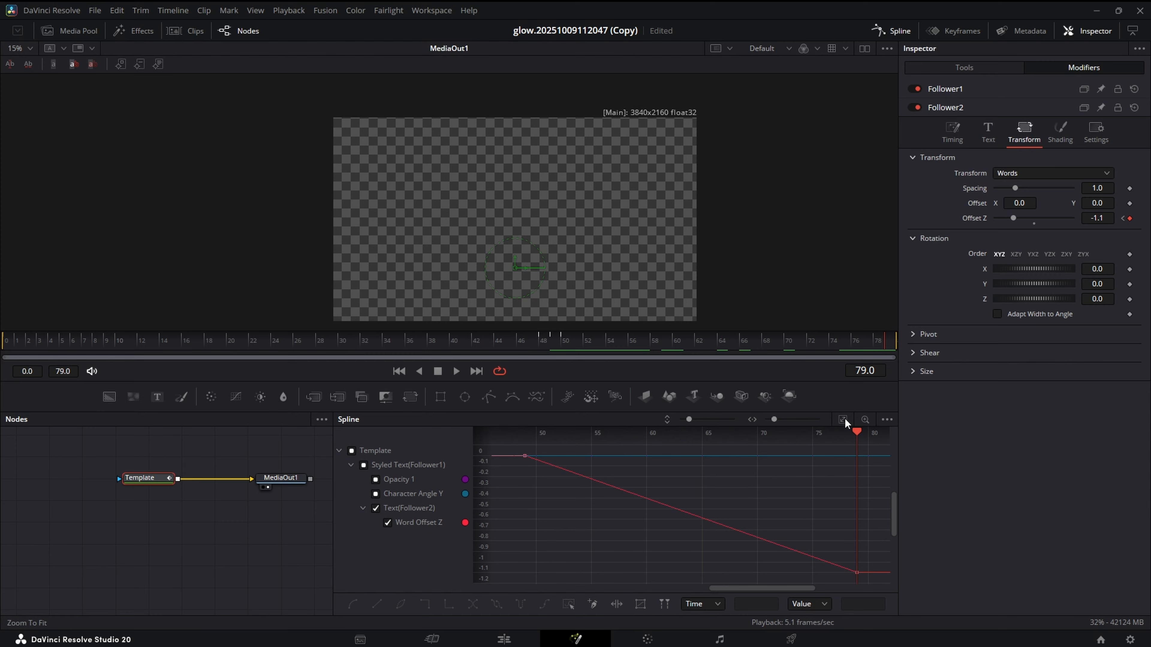
left_click(569, 604)
left_click(557, 344)
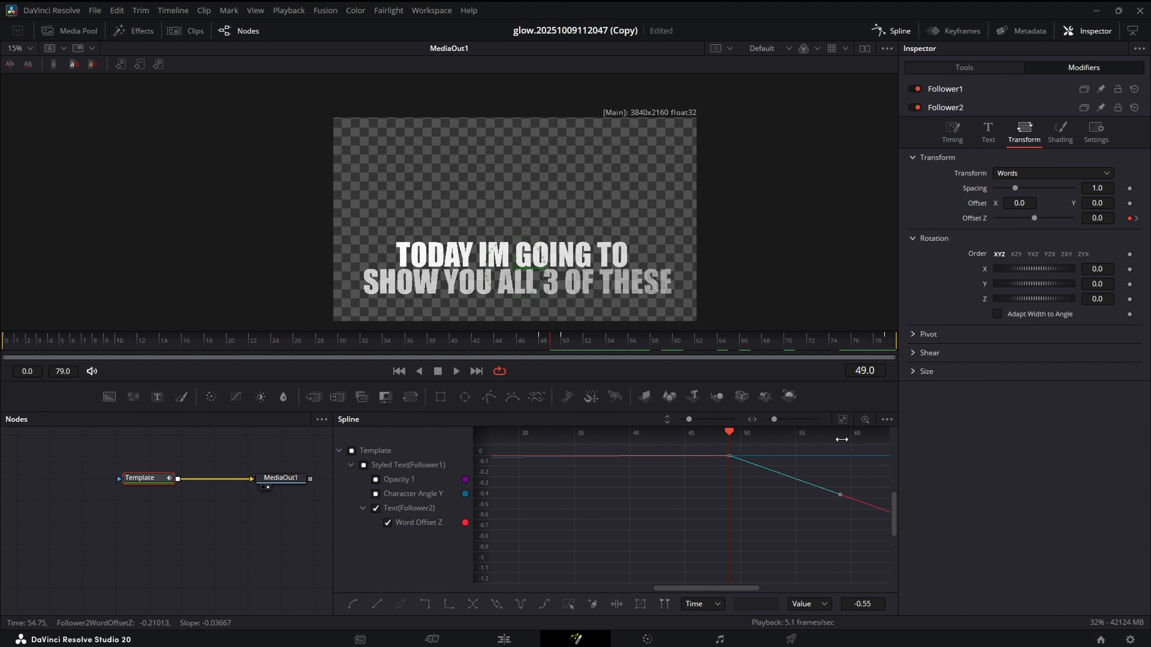
left_click(842, 420)
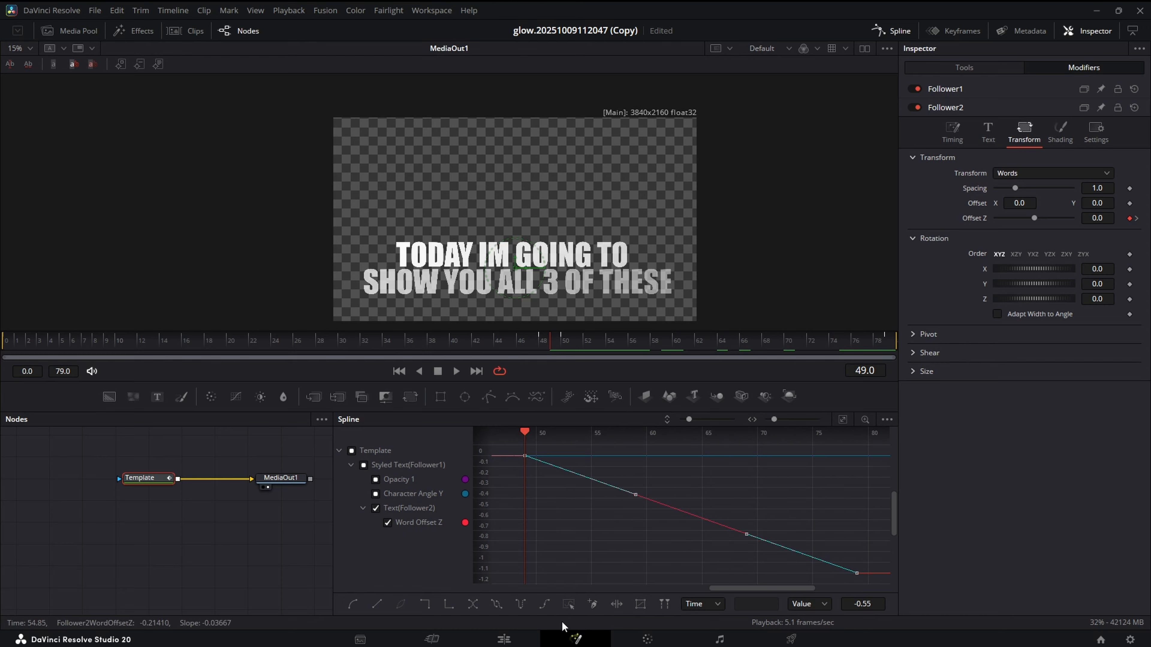
key("f")
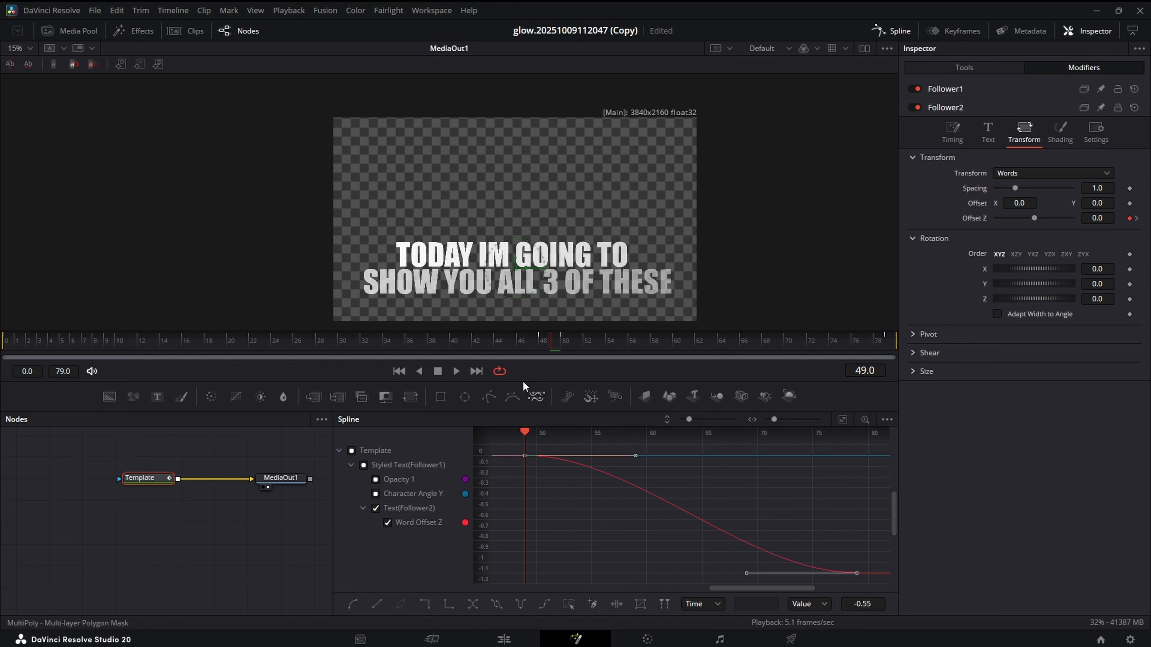
left_click_drag(549, 340, 762, 359)
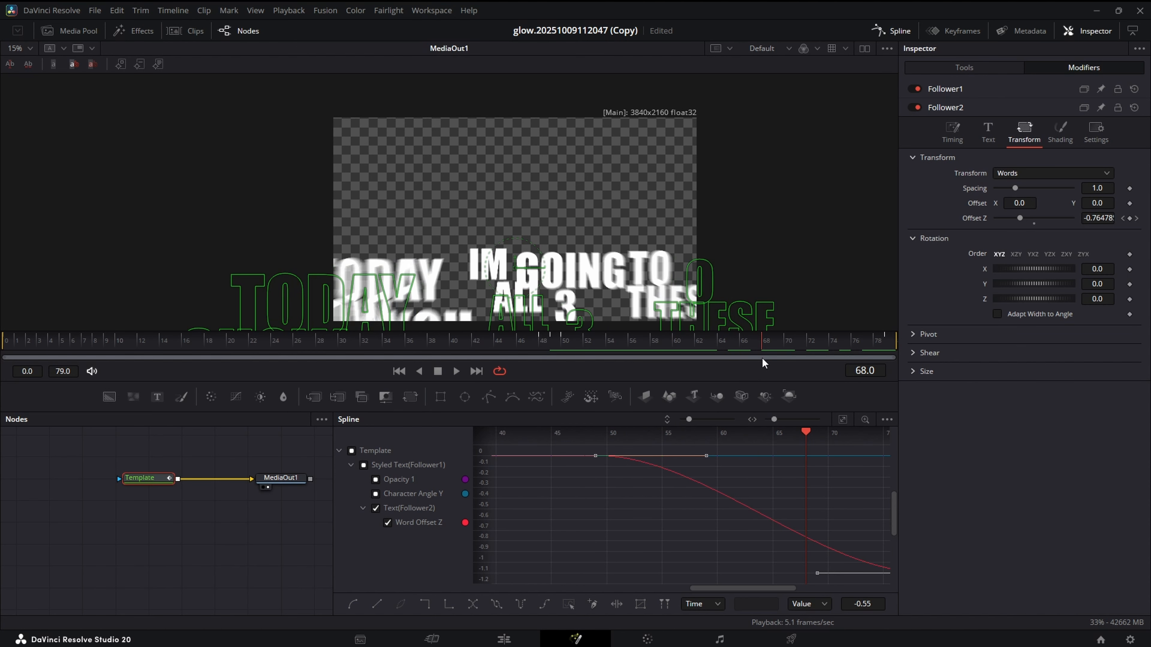
Extend the Word Offset Z start handle to about frame 74, move the end handle to about -0.5 near frame 77, and play the exit.
left_click(601, 339)
left_click(589, 339)
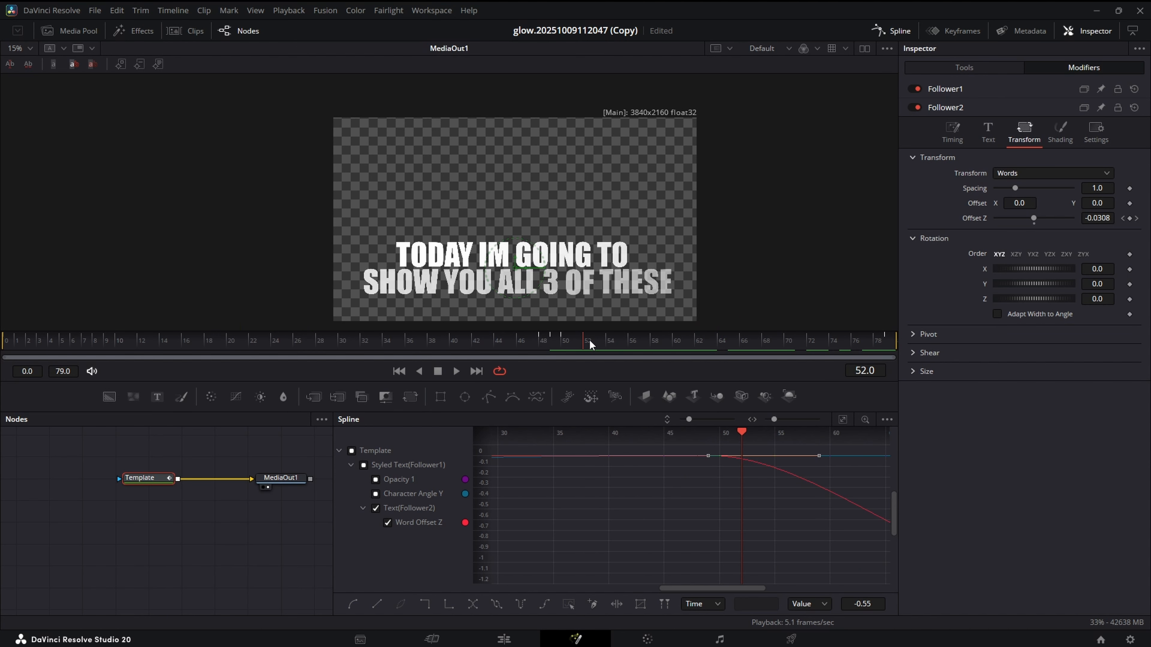
left_click_drag(774, 476, 660, 441)
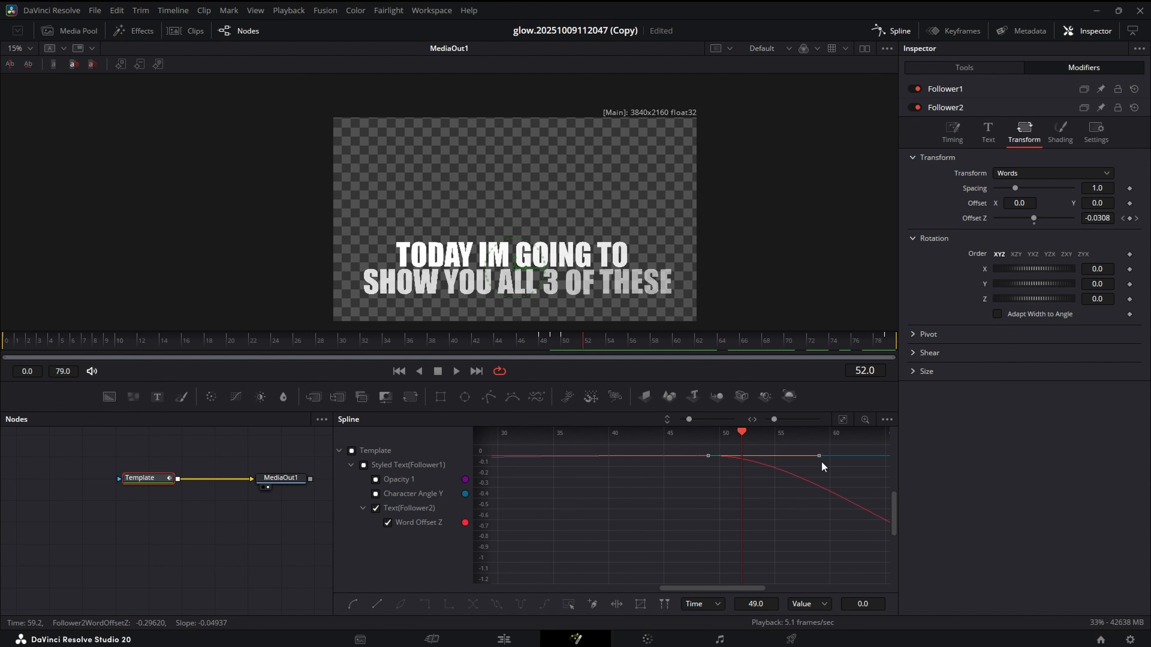
left_click_drag(821, 461, 884, 459)
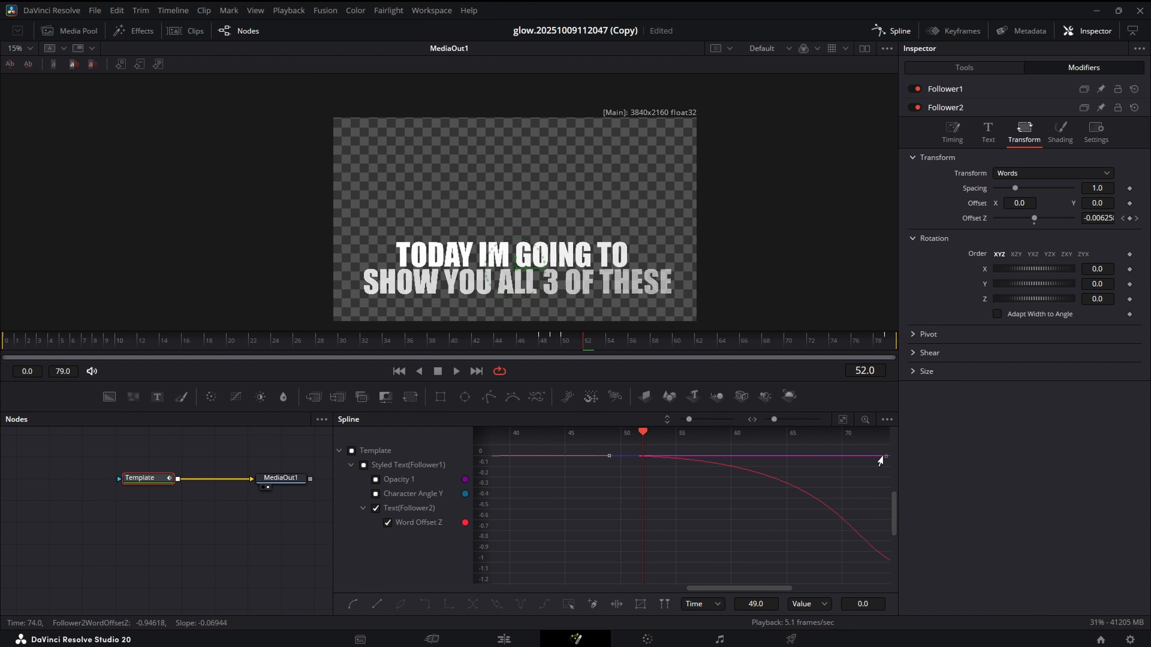
left_click_drag(805, 529, 559, 510)
left_click_drag(668, 517, 689, 548)
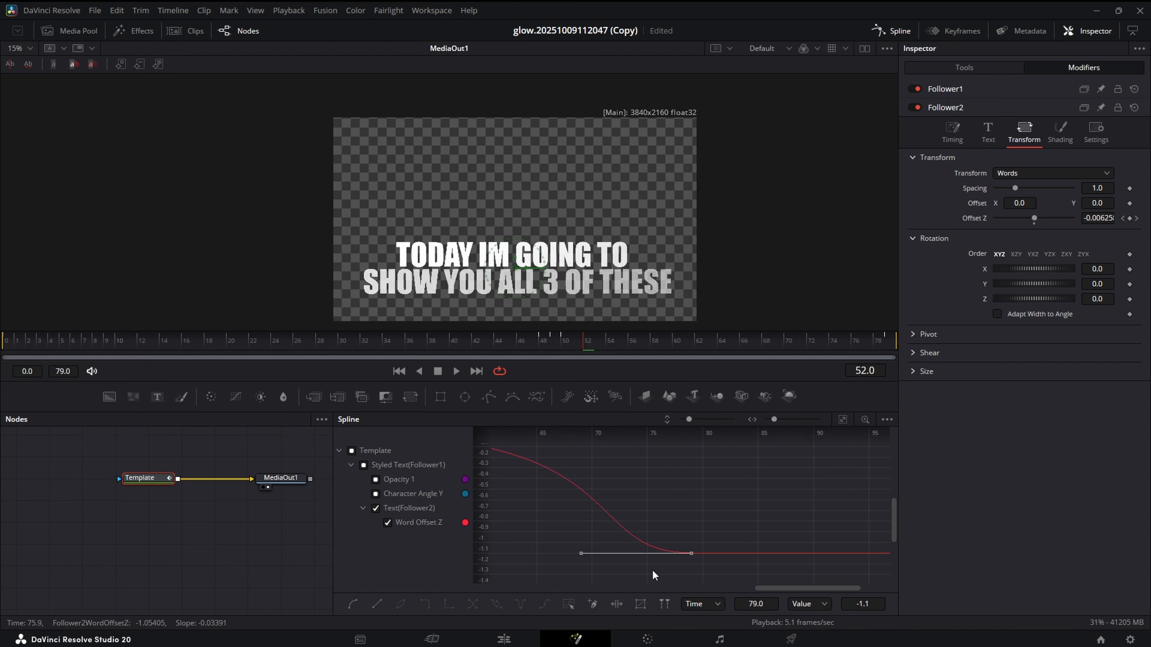
left_click_drag(581, 553, 665, 492)
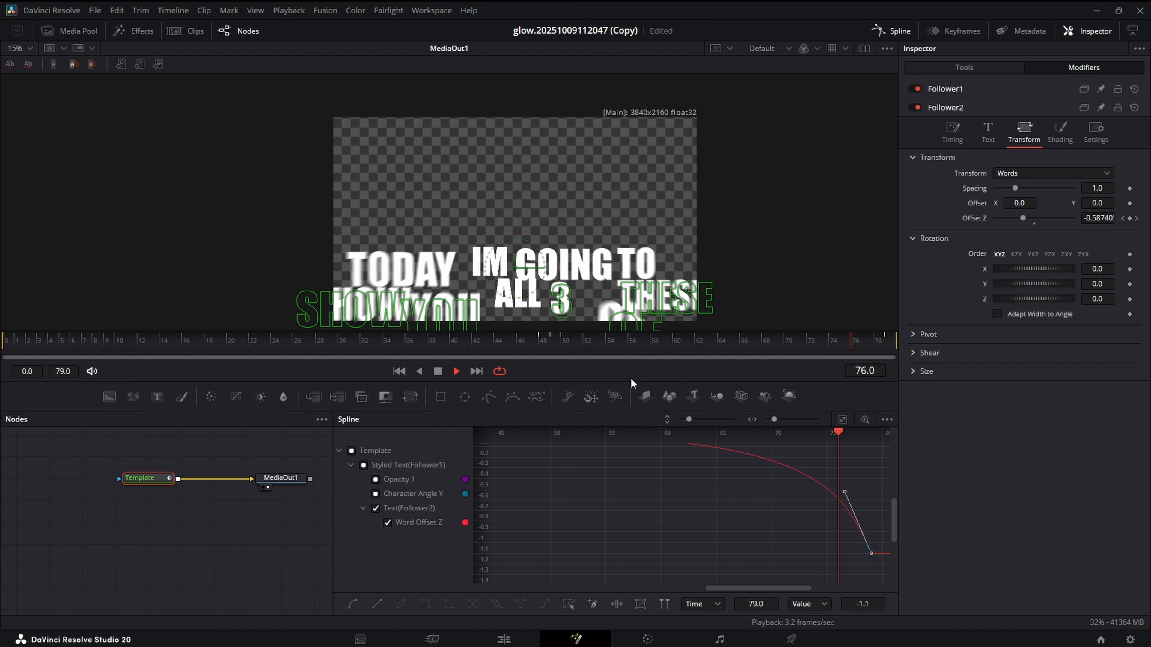
left_click(866, 339)
left_click(812, 342)
key("space")
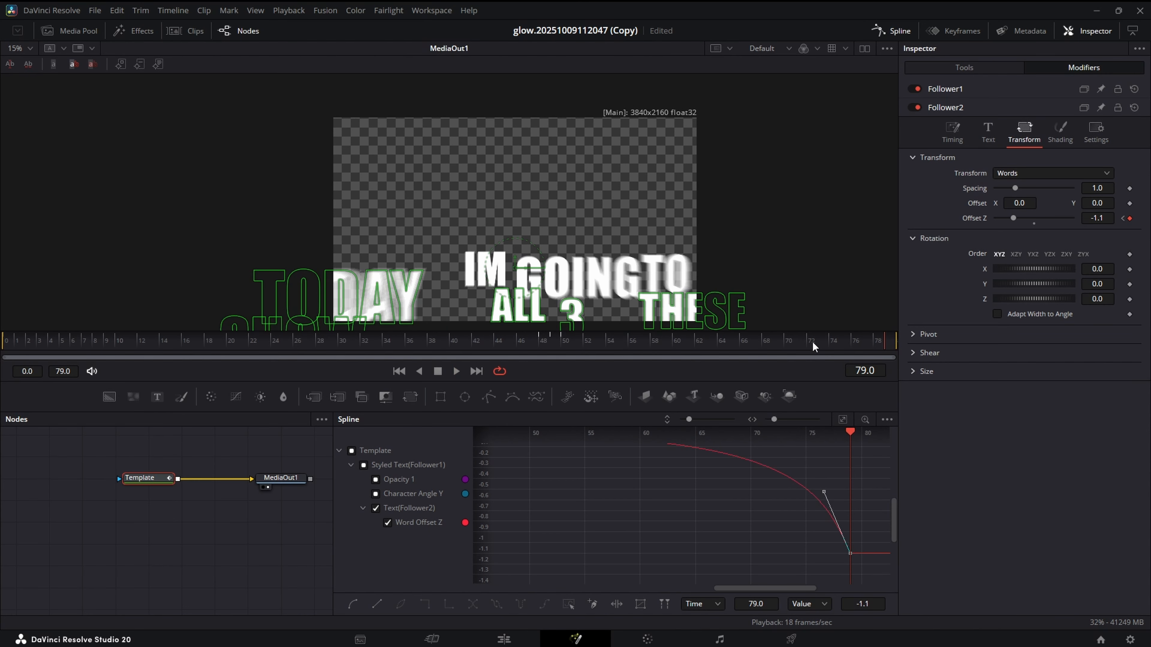
Shorten the Word Offset Z end handle close to the frame 79 keyframe and pull the start handle back to about frame 56.
left_click_drag(879, 342, 885, 342)
left_click_drag(824, 492, 848, 549)
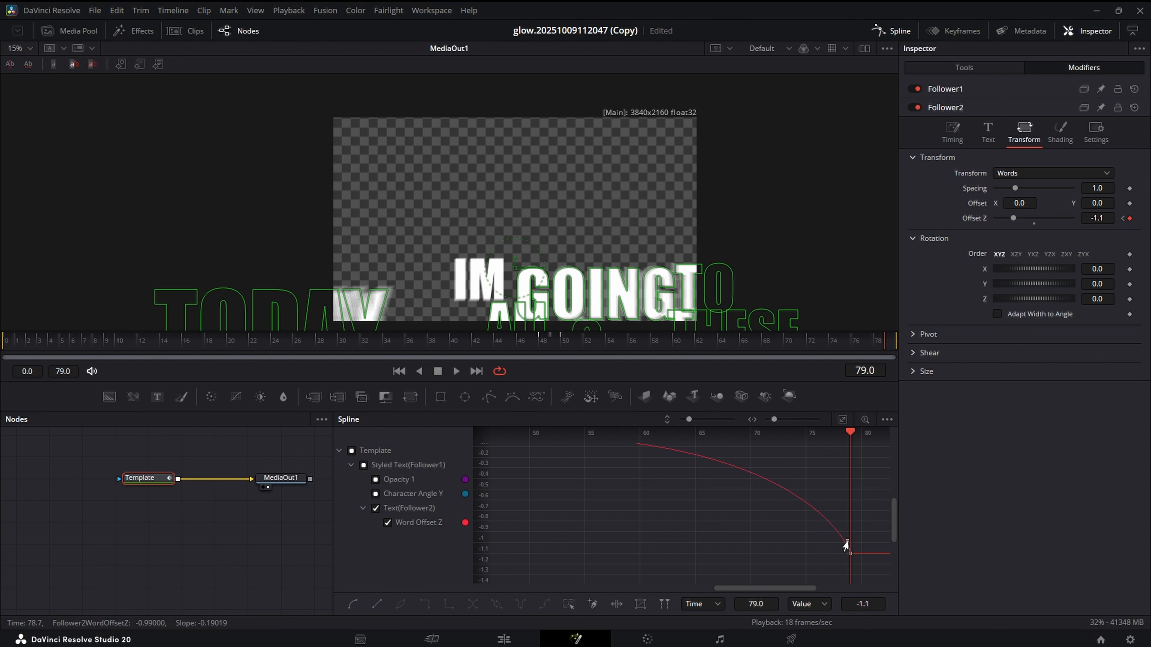
left_click_drag(629, 509, 660, 578)
left_click_drag(605, 524, 522, 470)
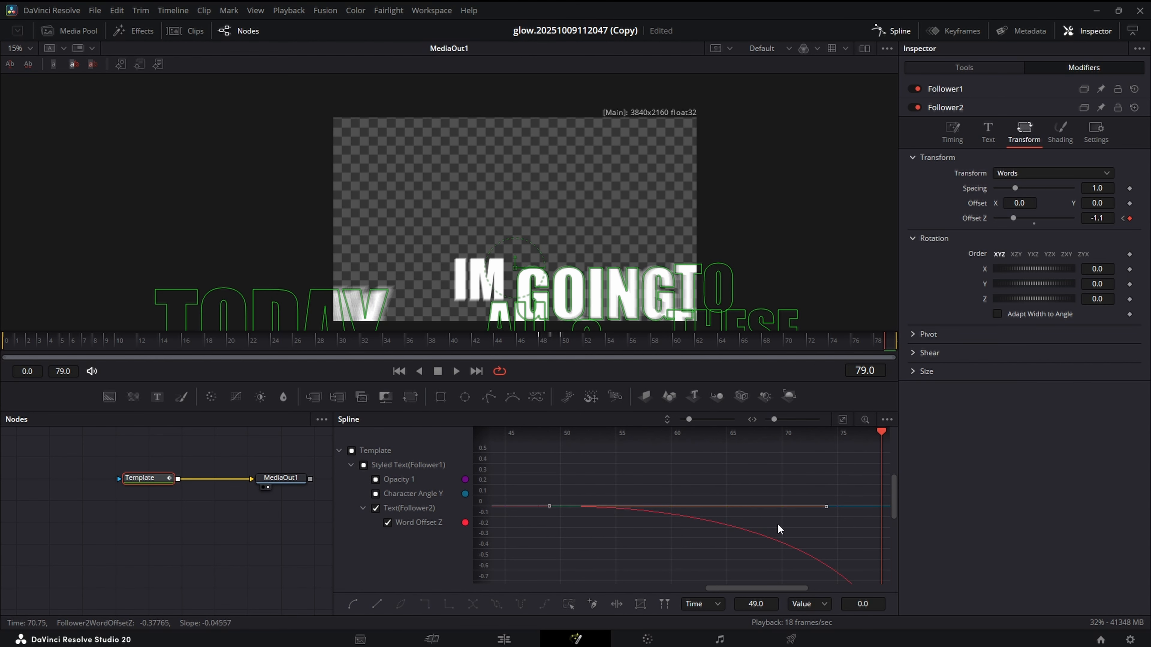
left_click_drag(827, 506, 625, 512)
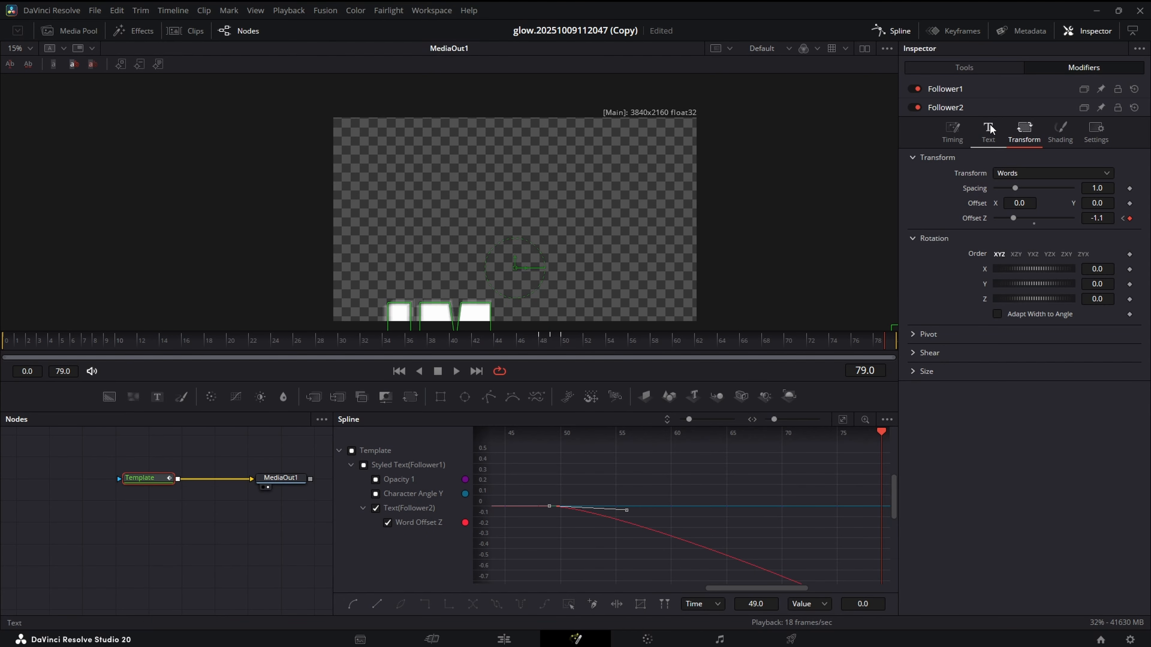
Set the second Follower's delay to 0.273 and play the exit animation from about frame 51.
left_click(957, 131)
left_click_drag(1097, 205, 1081, 205)
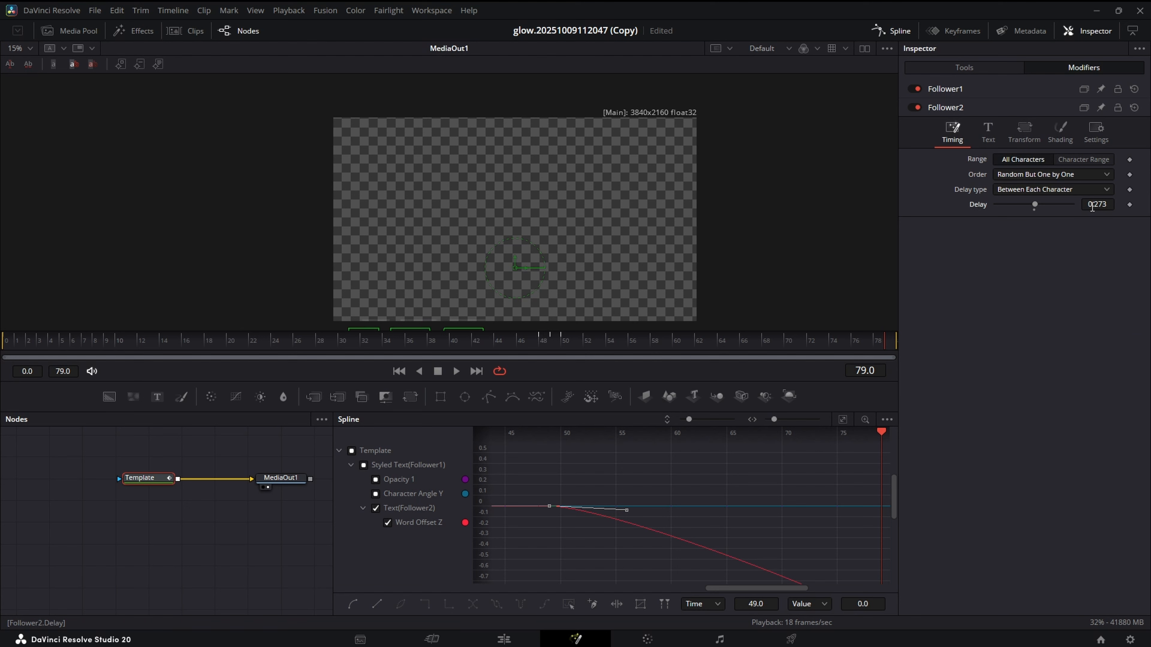
left_click_drag(543, 341, 581, 342)
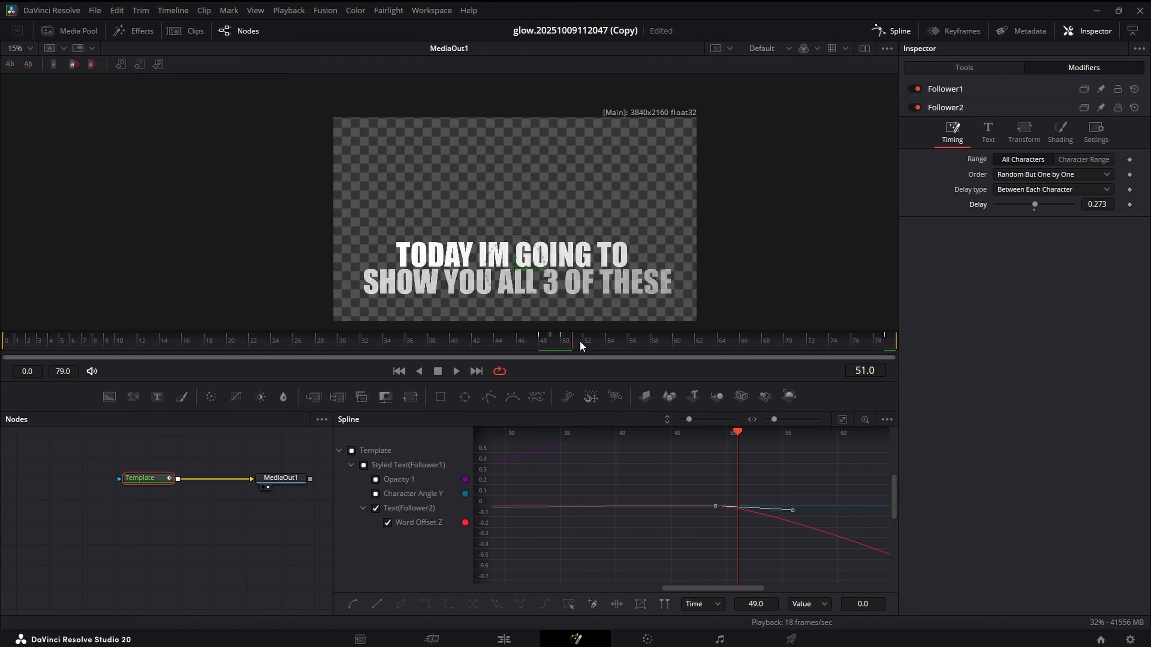
key("space")
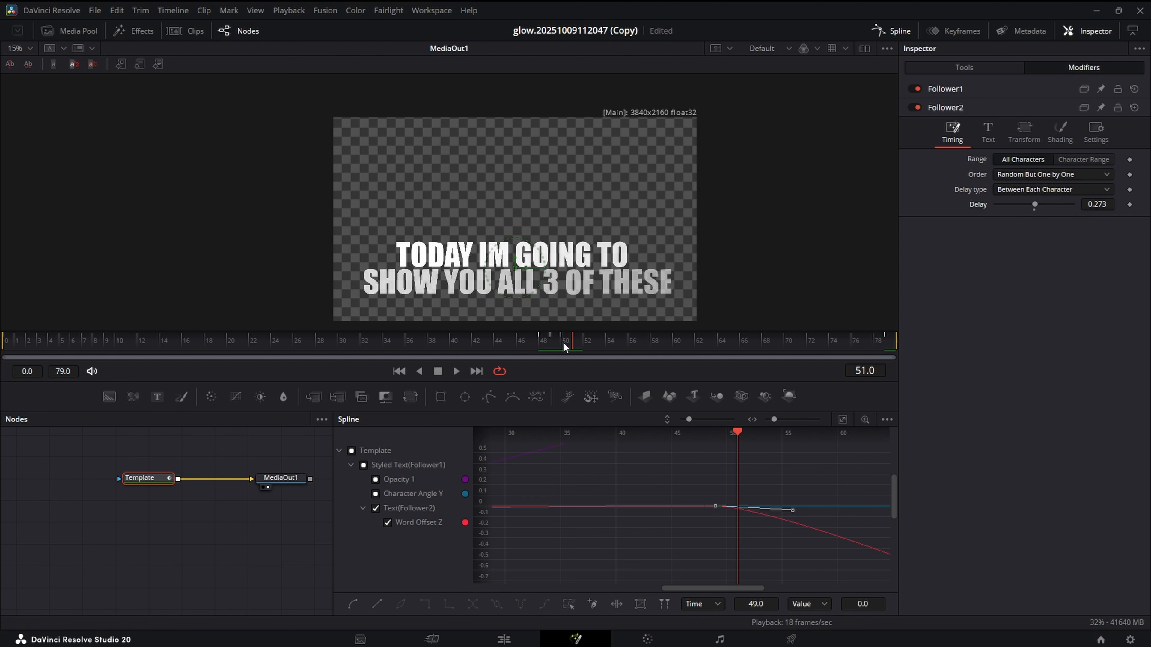